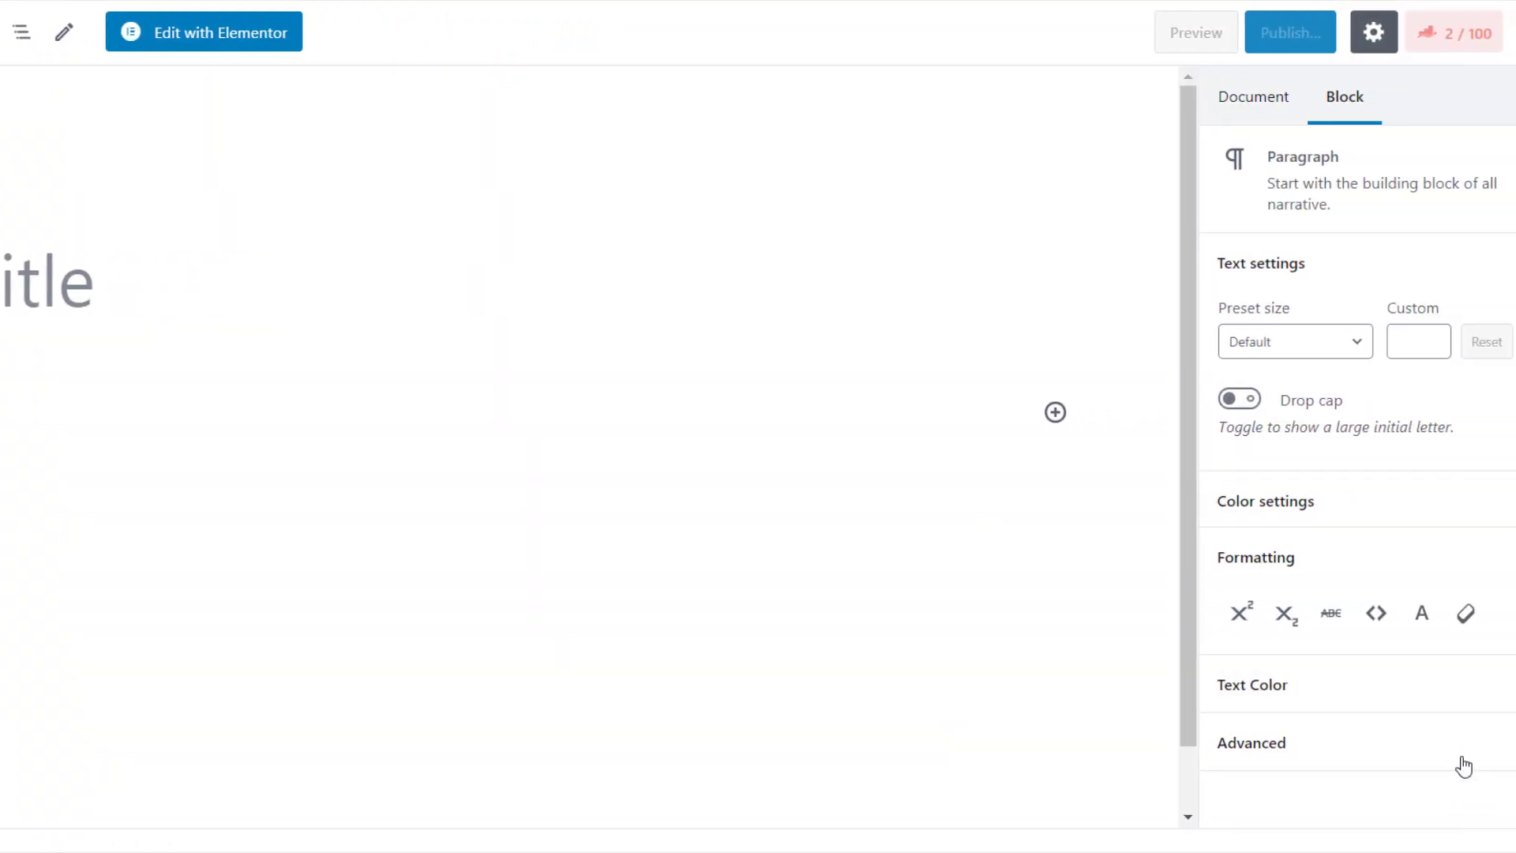
In the Document panel's Astra Settings, choose No Sidebar and the Full Width / Contained content layout
click(1264, 101)
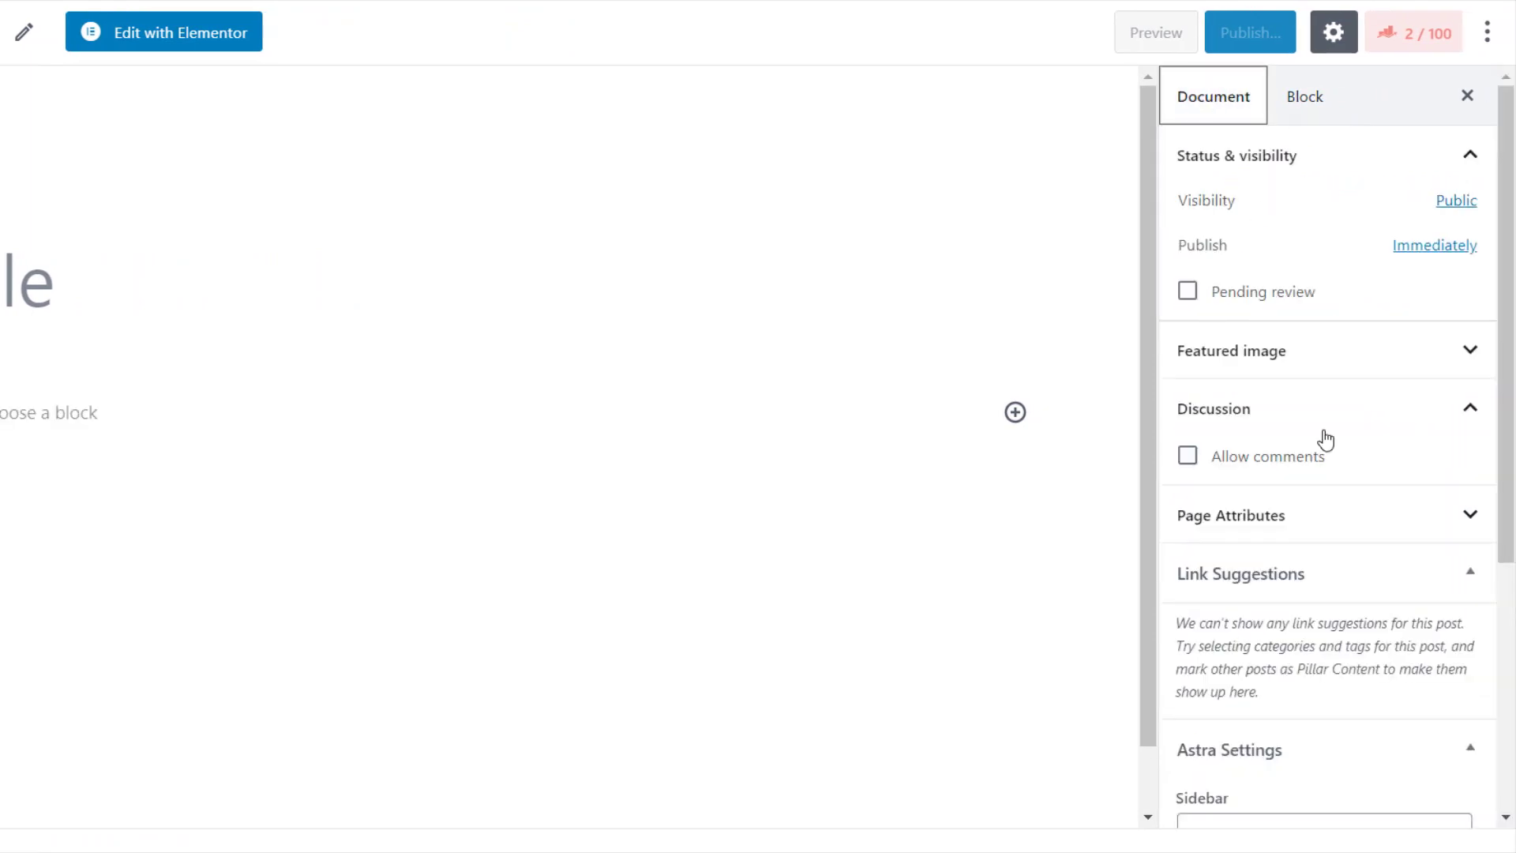
scroll(1326, 440, down, 5)
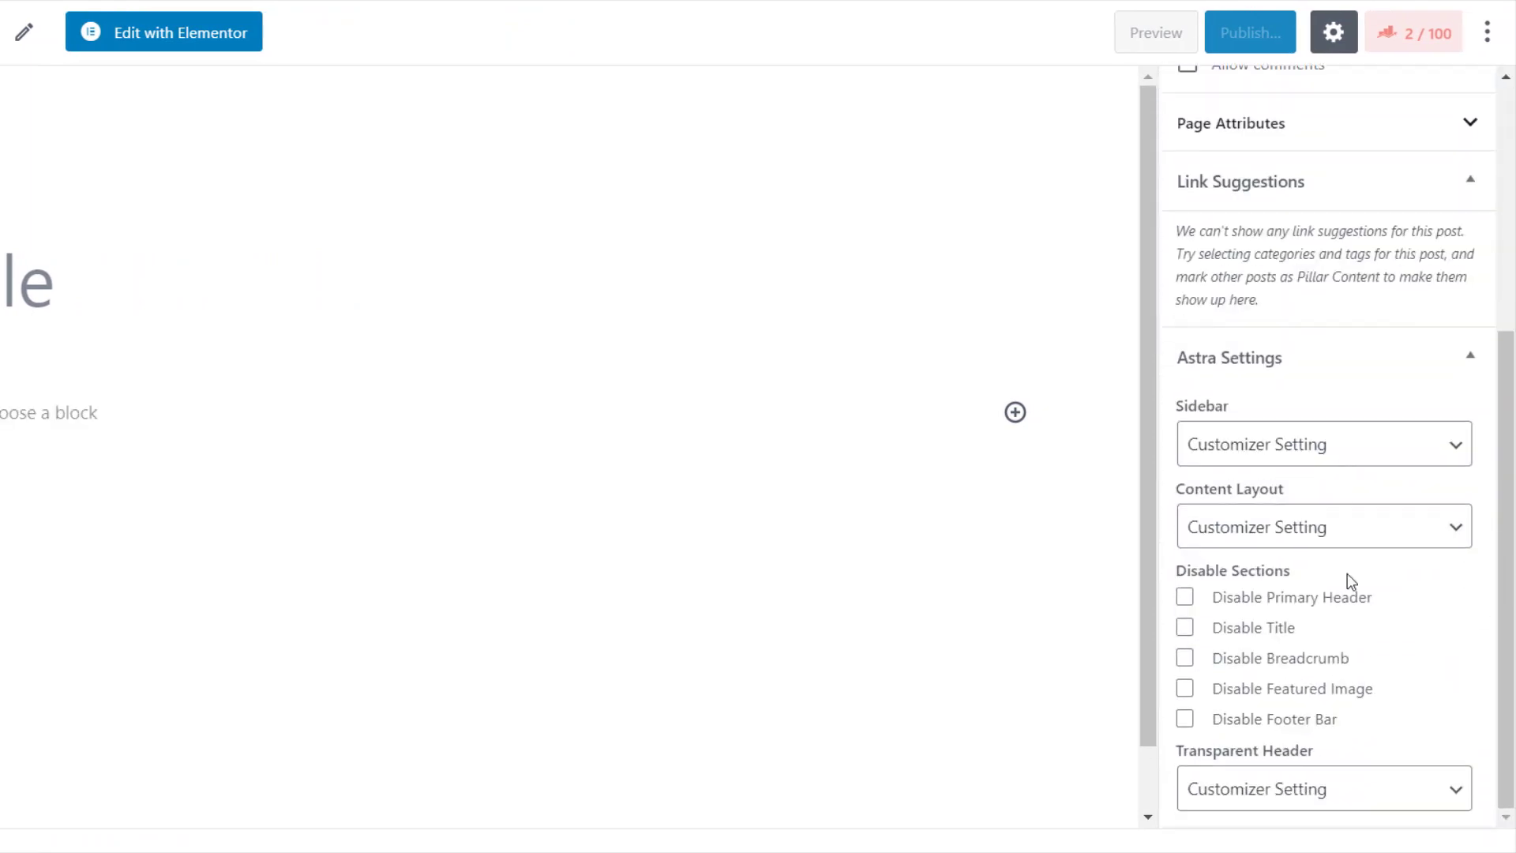
click(1304, 449)
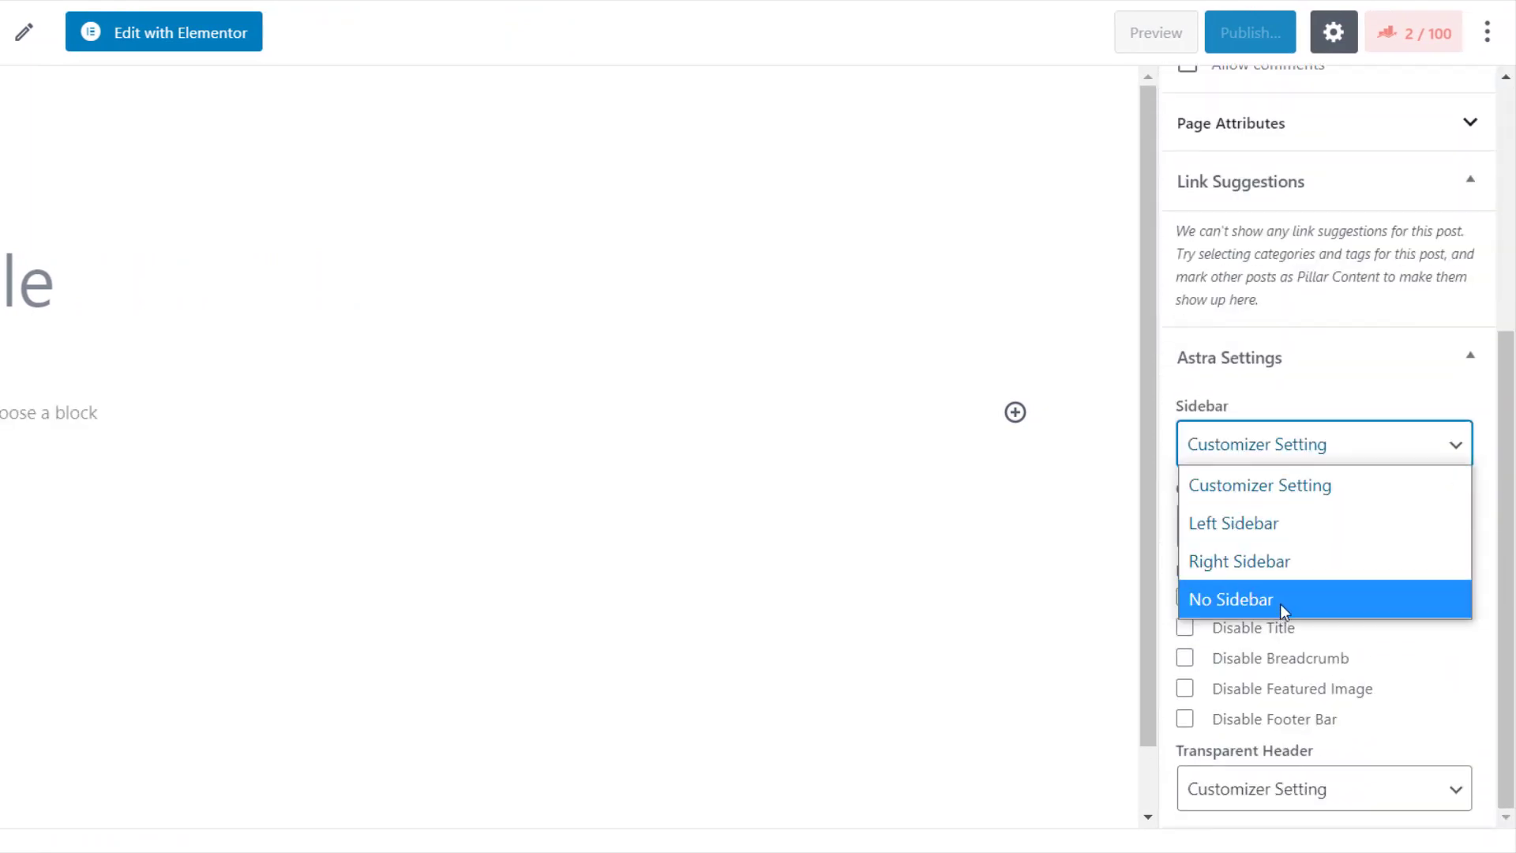
click(1283, 604)
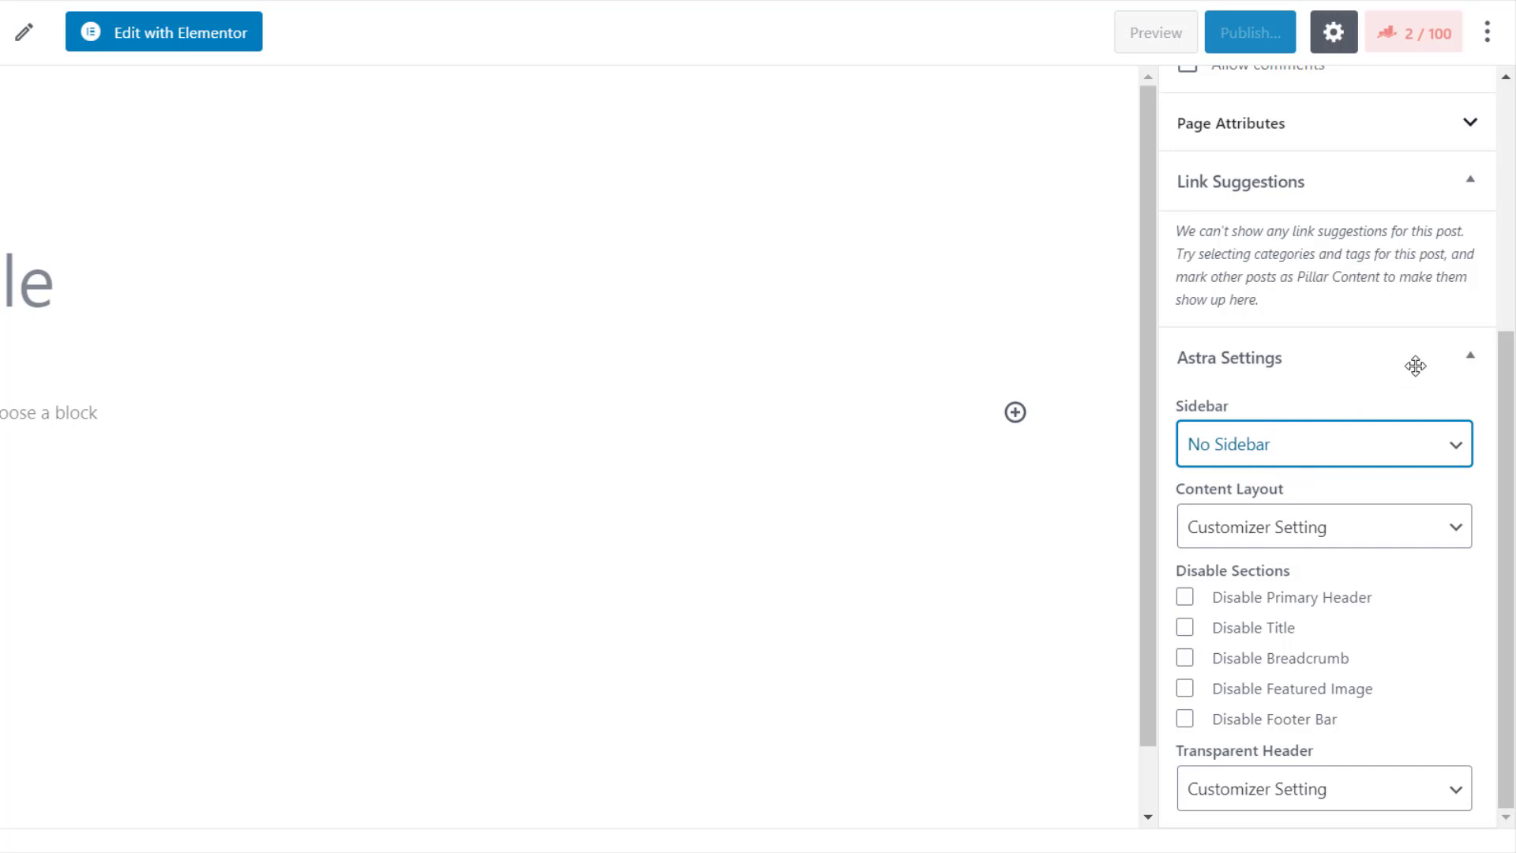
click(1381, 407)
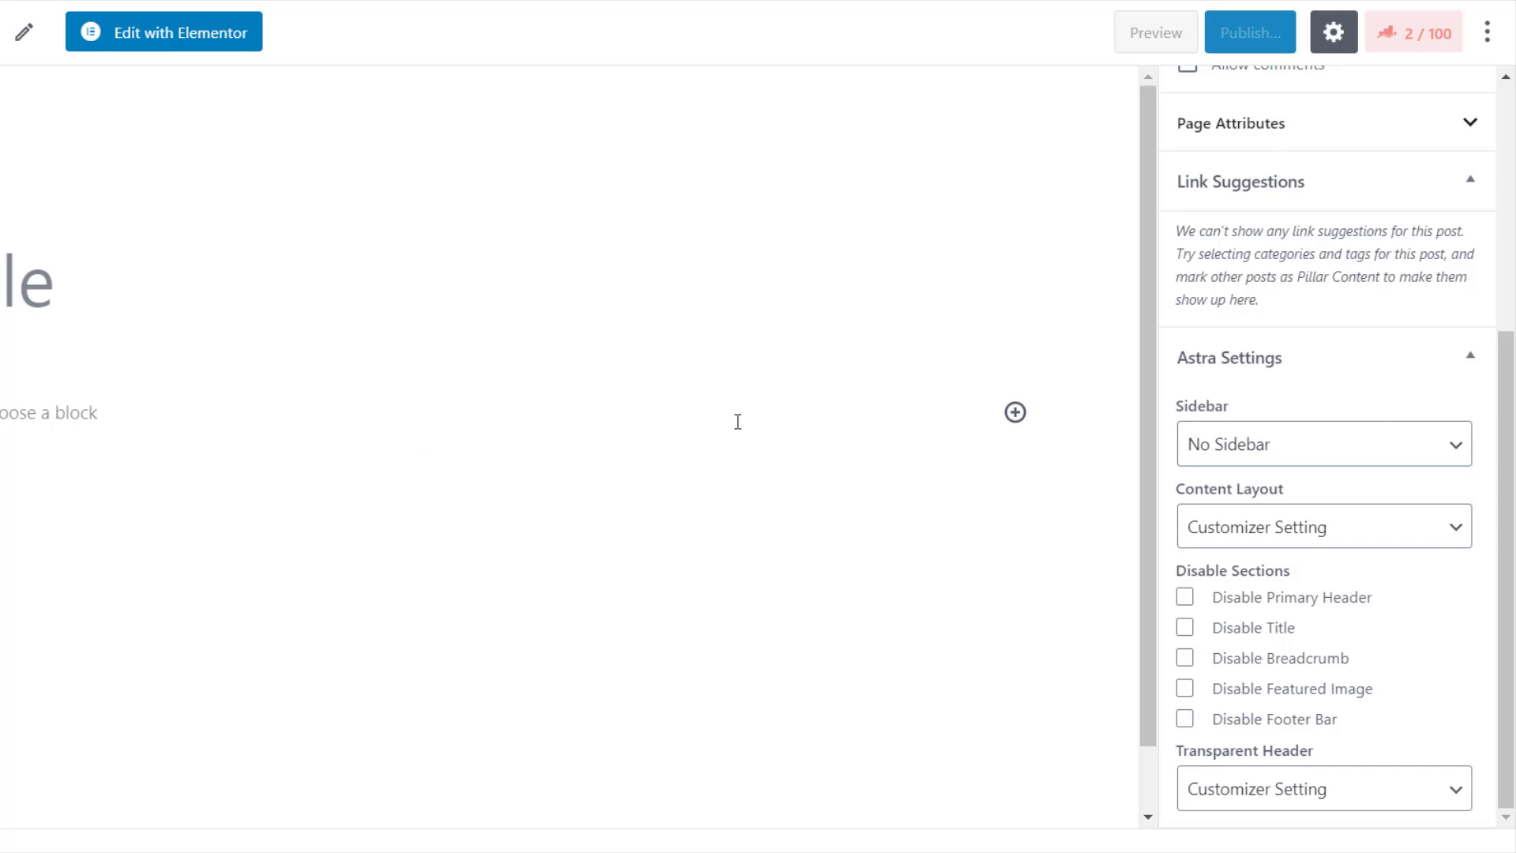
click(1364, 523)
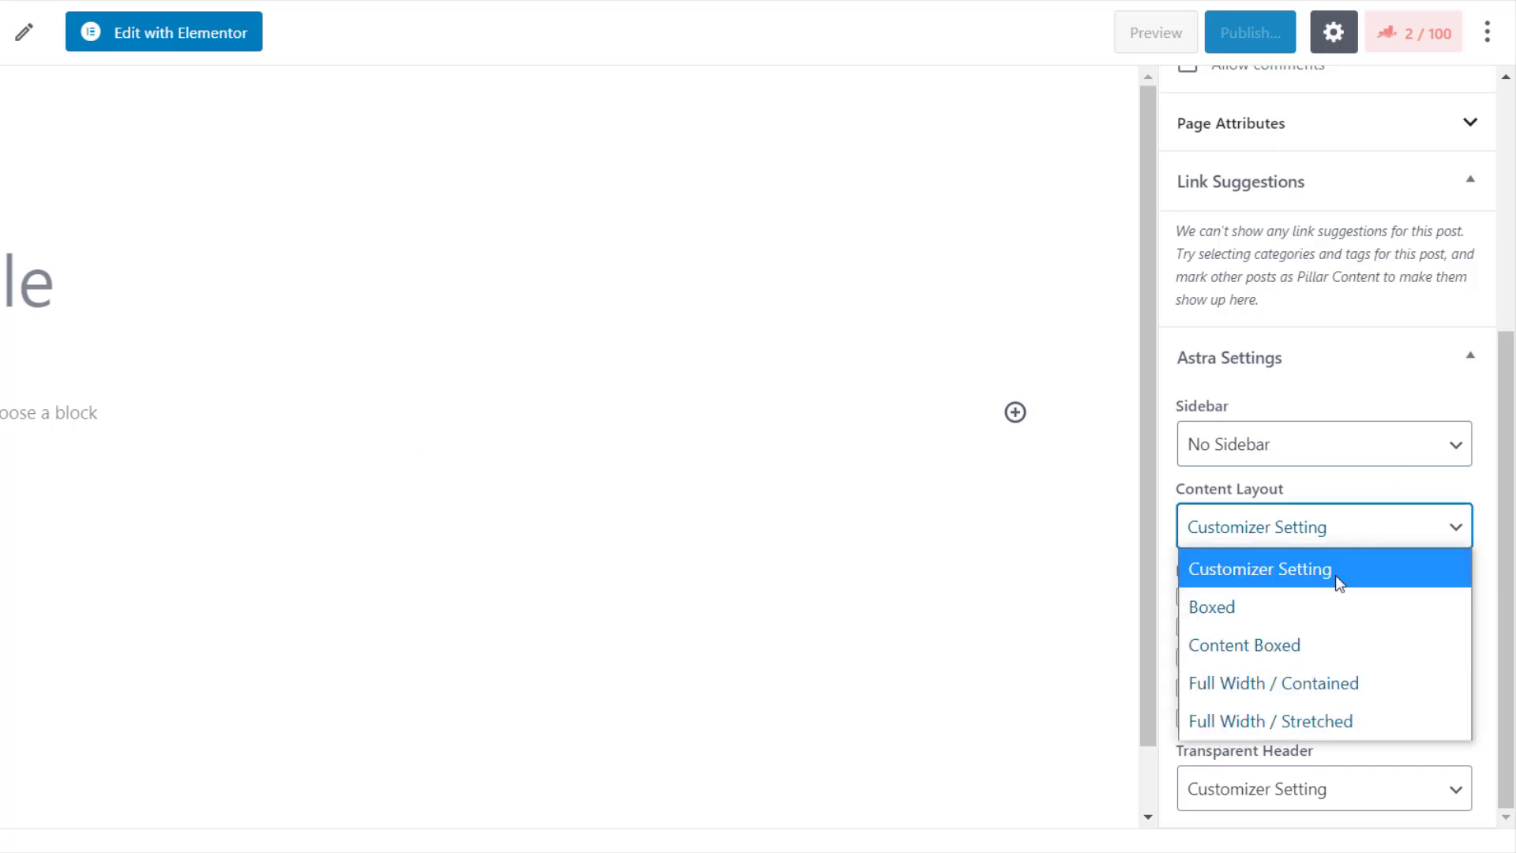
click(1307, 682)
click(44, 335)
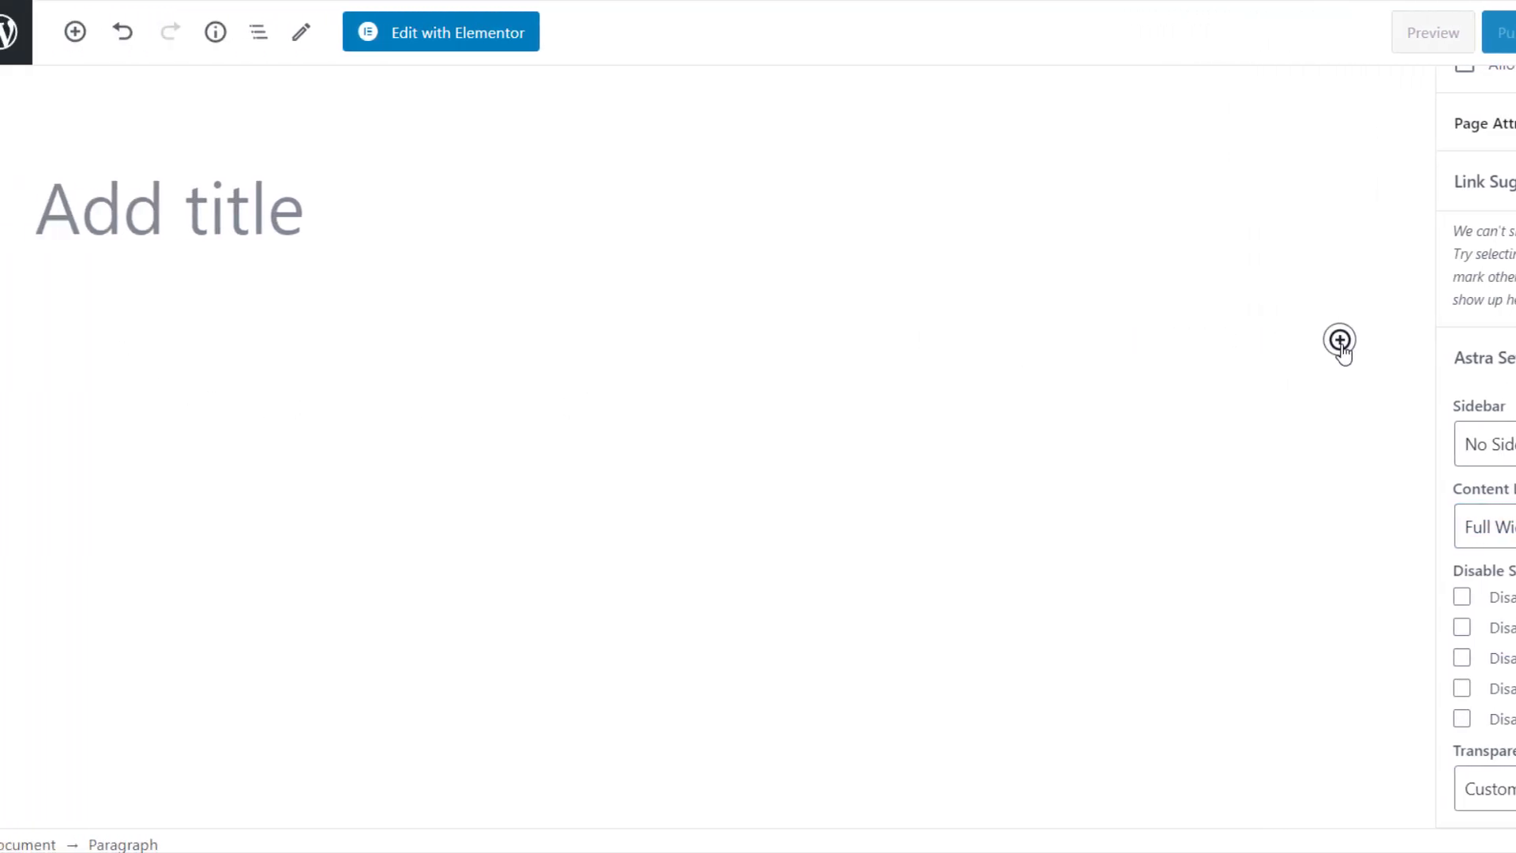
Insert a Columns block split into two equal 50/50 columns
click(1374, 343)
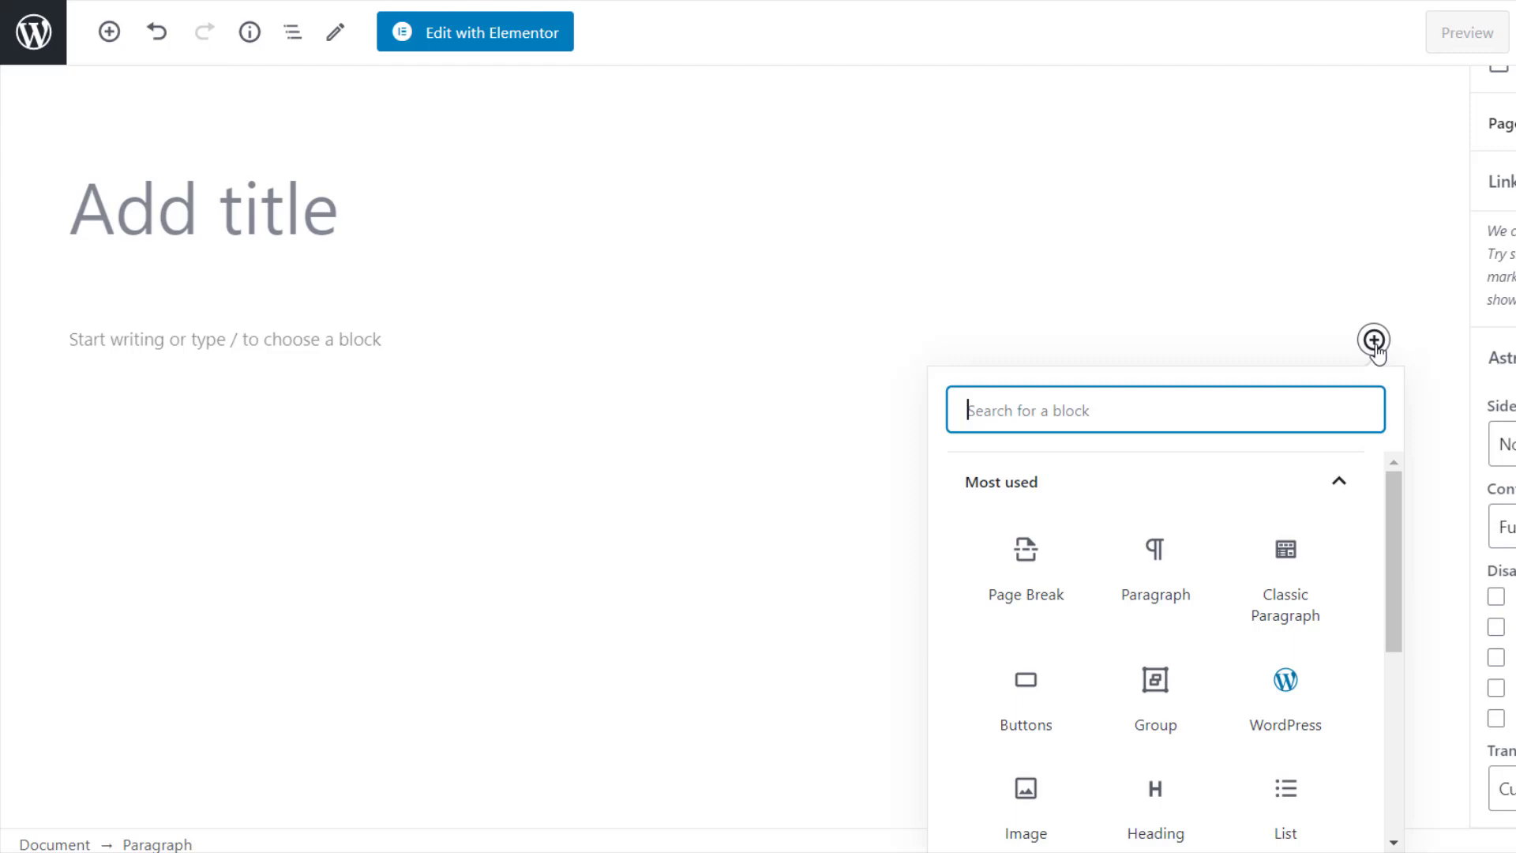
scroll(1252, 616, down, 5)
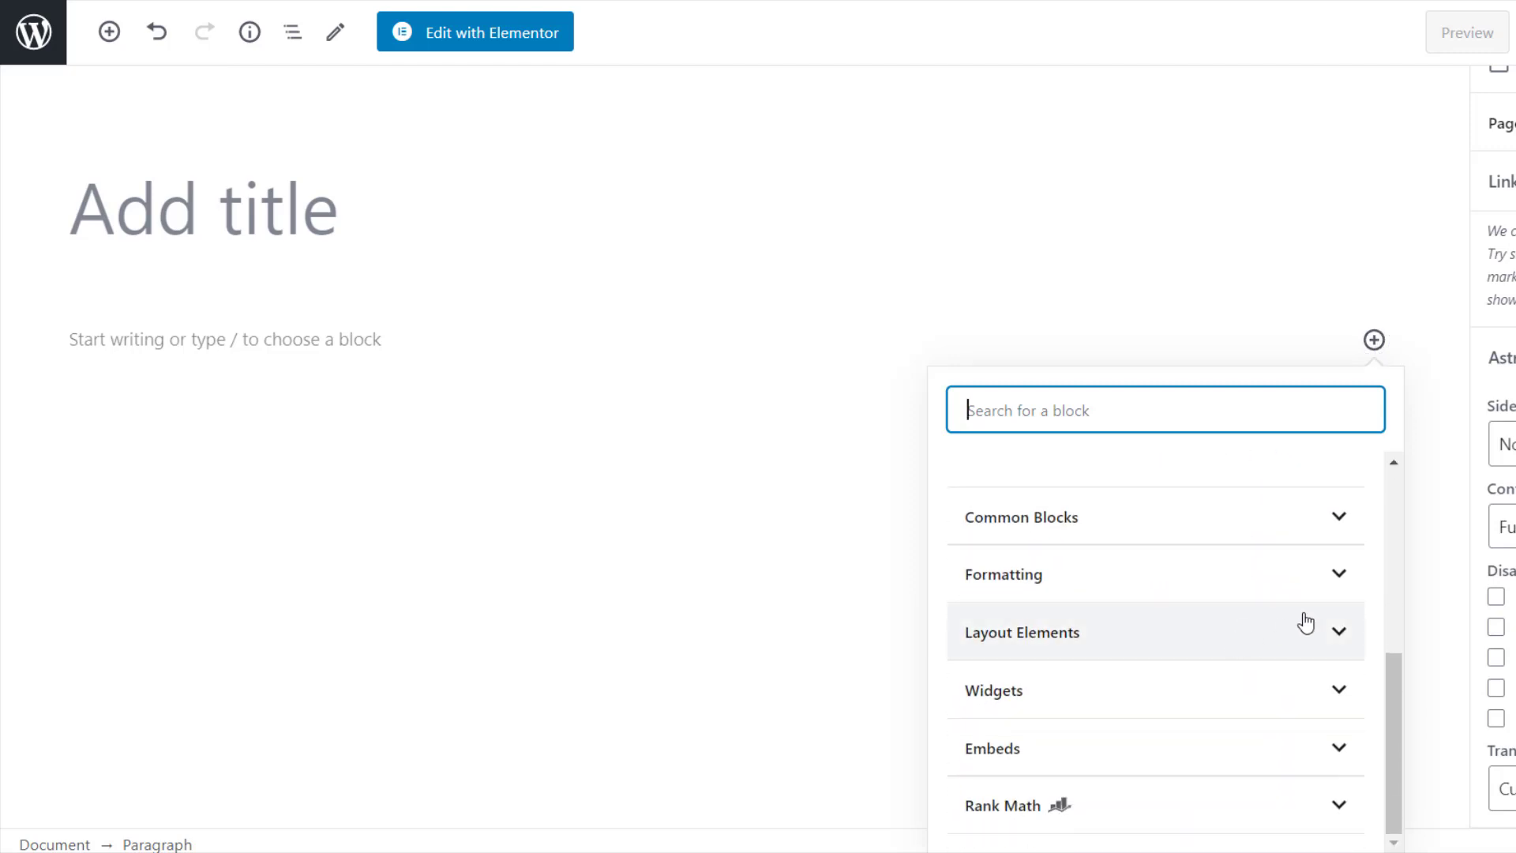
click(1303, 622)
click(1029, 667)
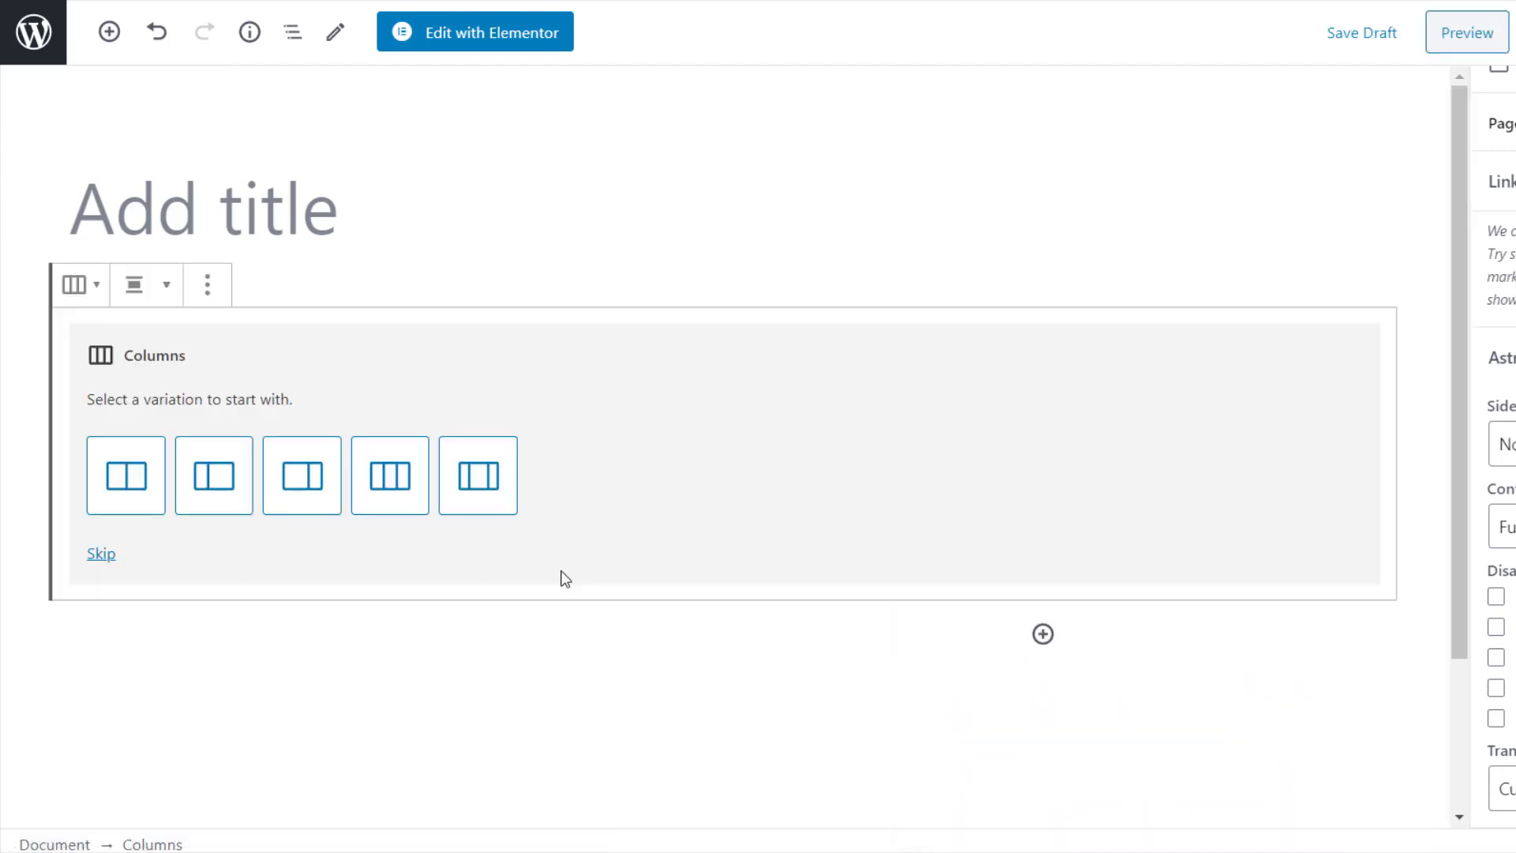
click(130, 475)
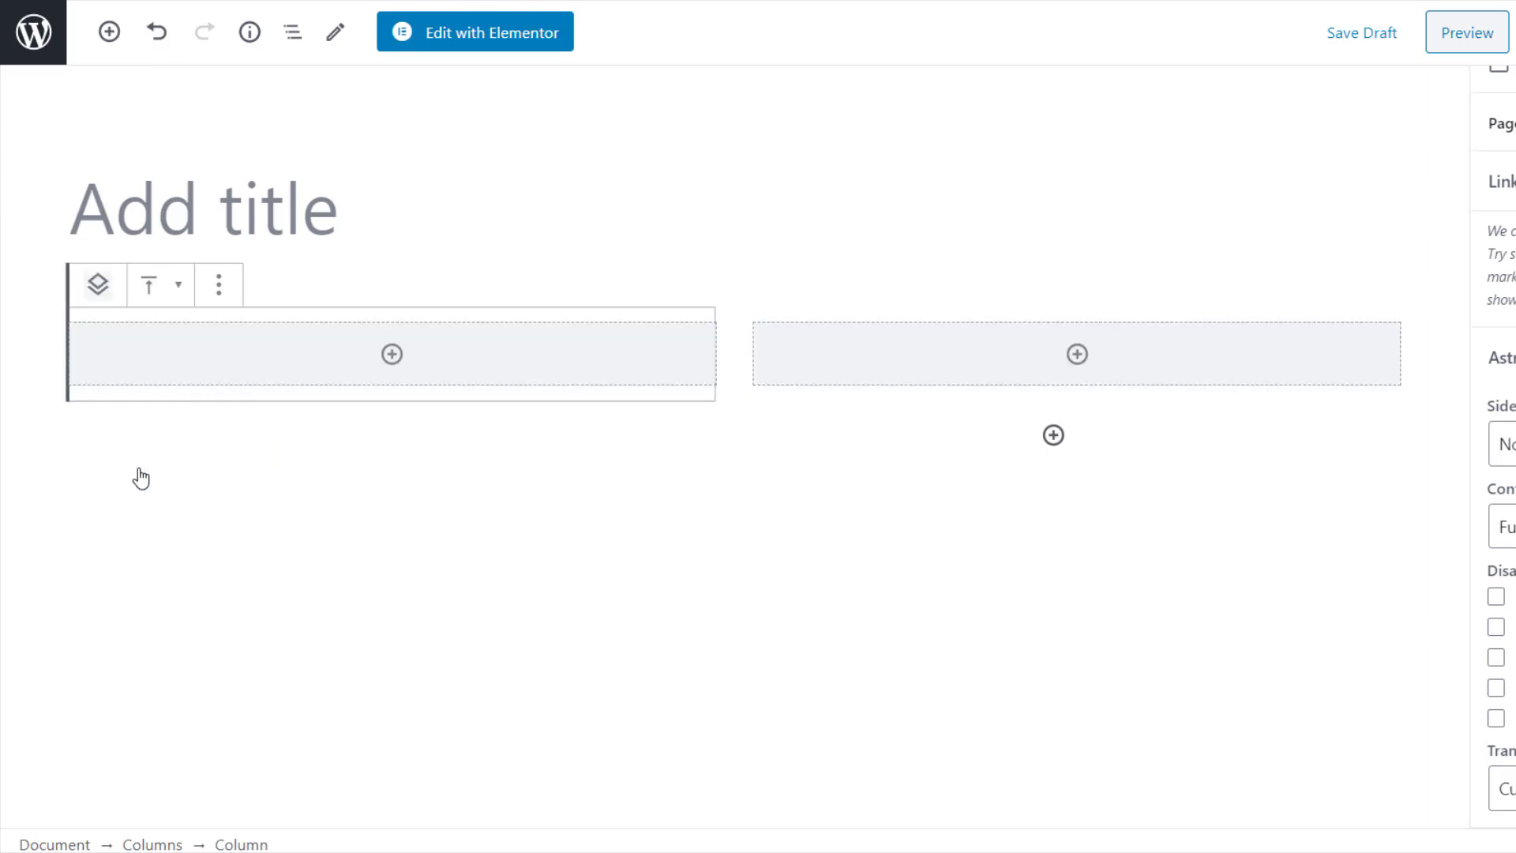
Add three more Columns blocks below, each using the three-equal-columns variation
click(1053, 435)
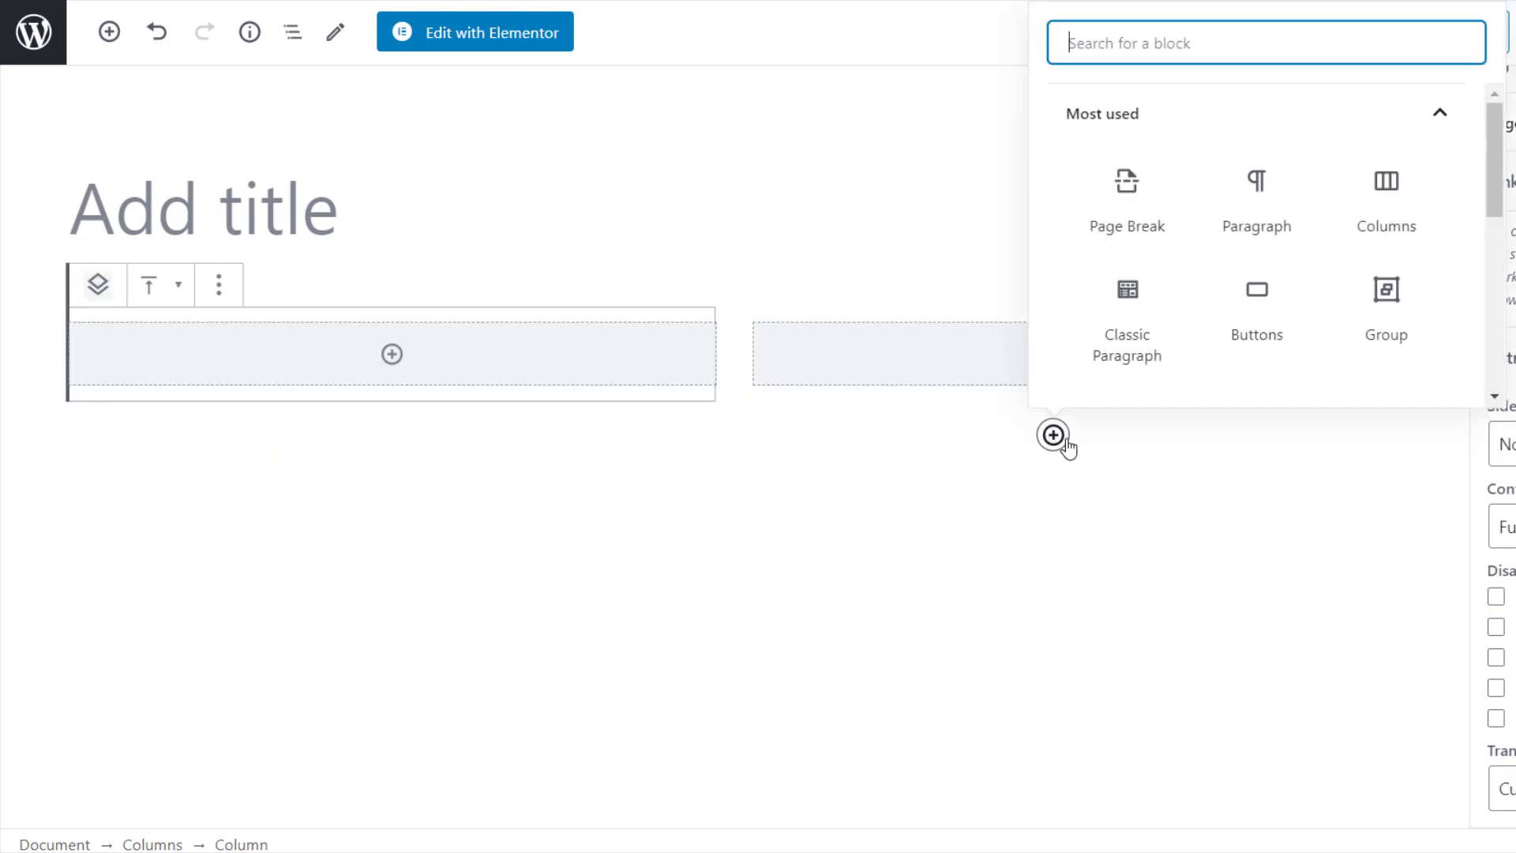
click(1373, 201)
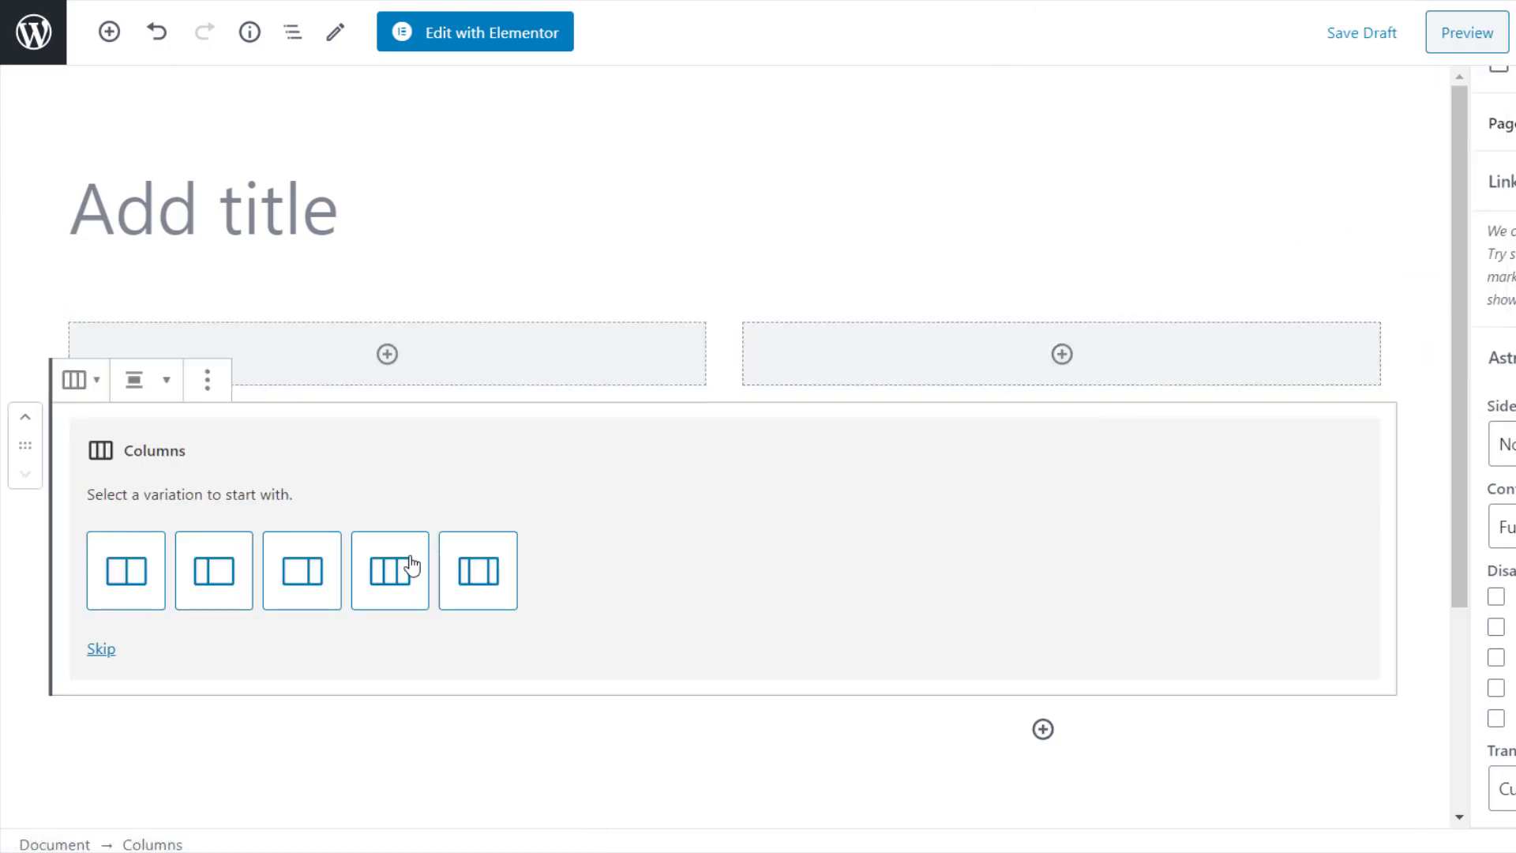
click(389, 575)
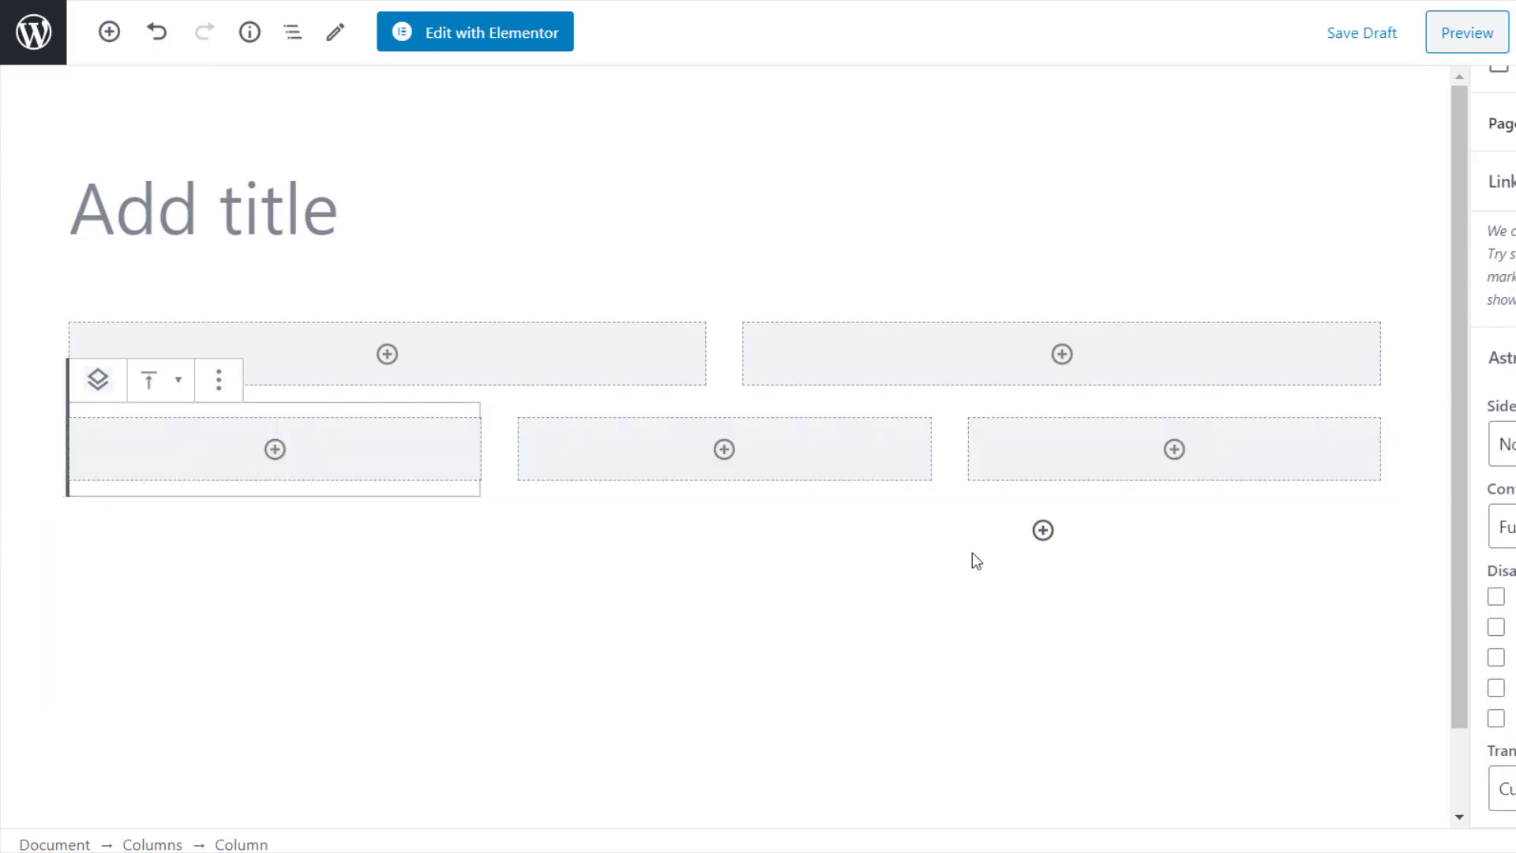
click(1043, 530)
click(1379, 235)
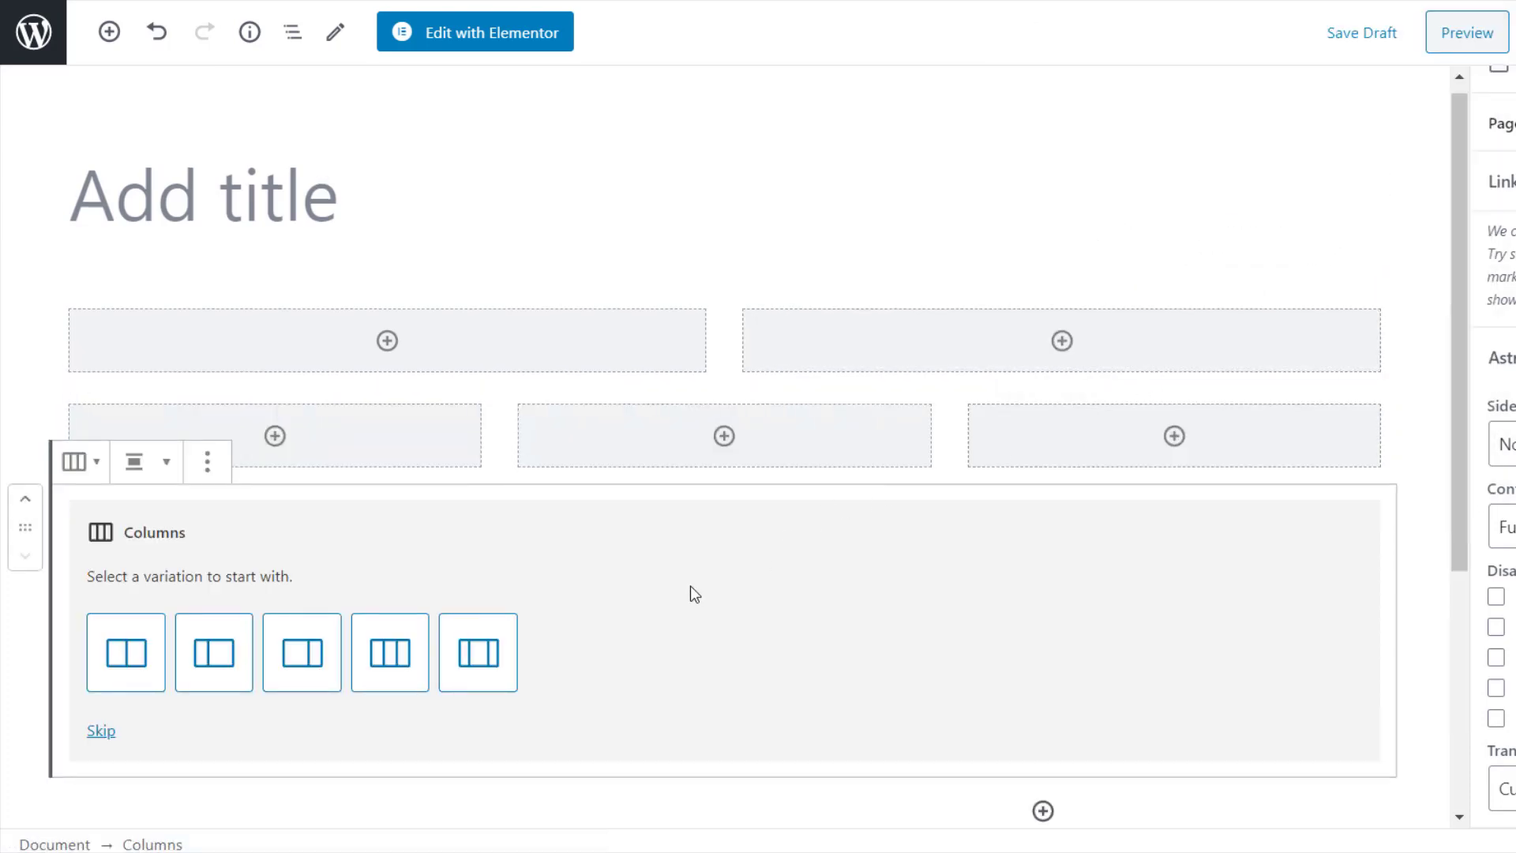
click(417, 662)
click(1043, 613)
click(1375, 268)
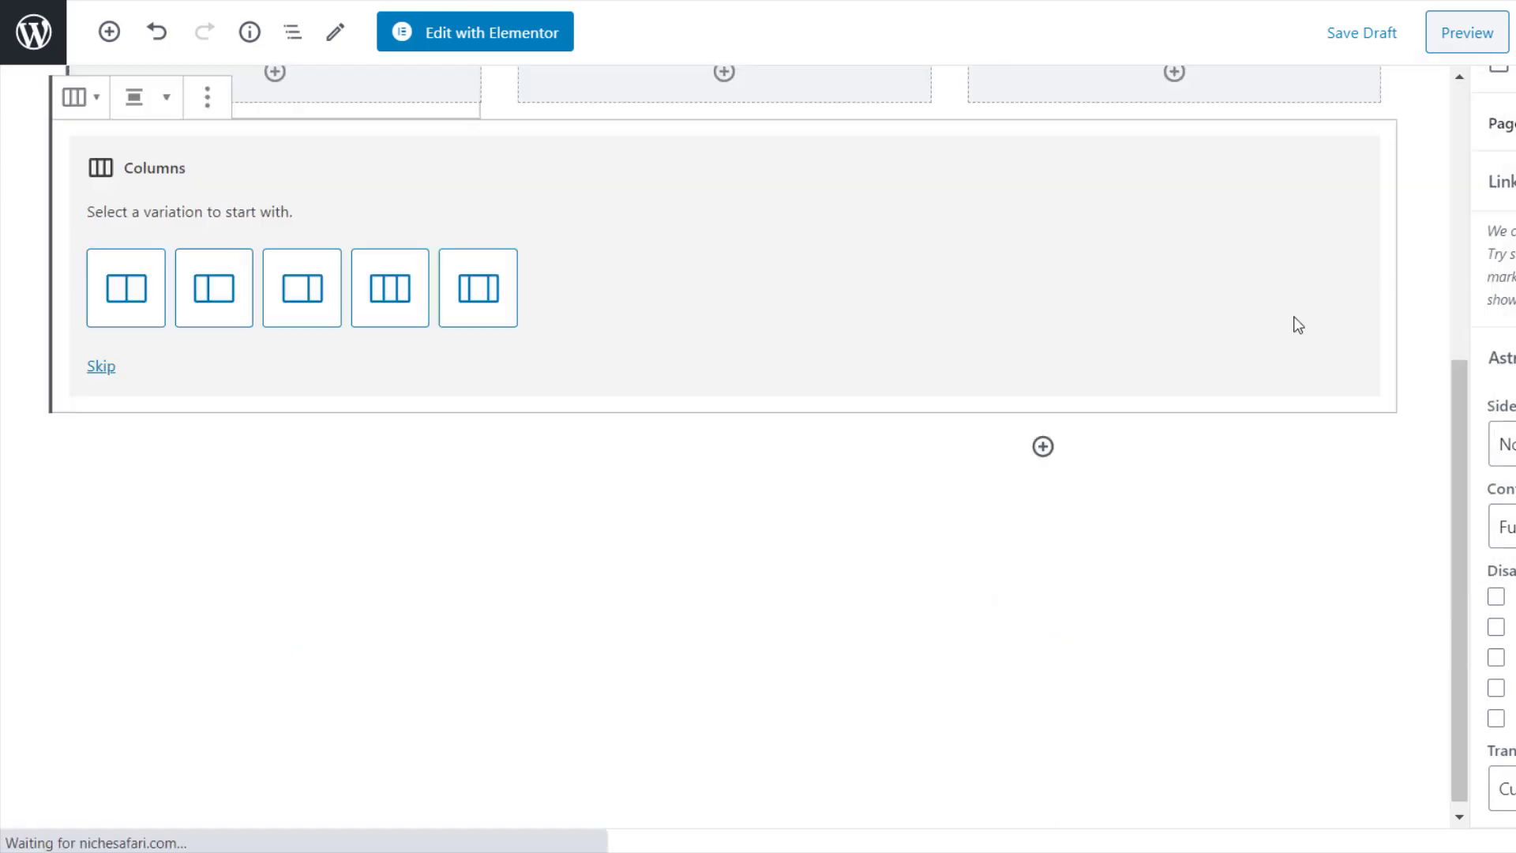
click(400, 314)
scroll(608, 538, up, 3)
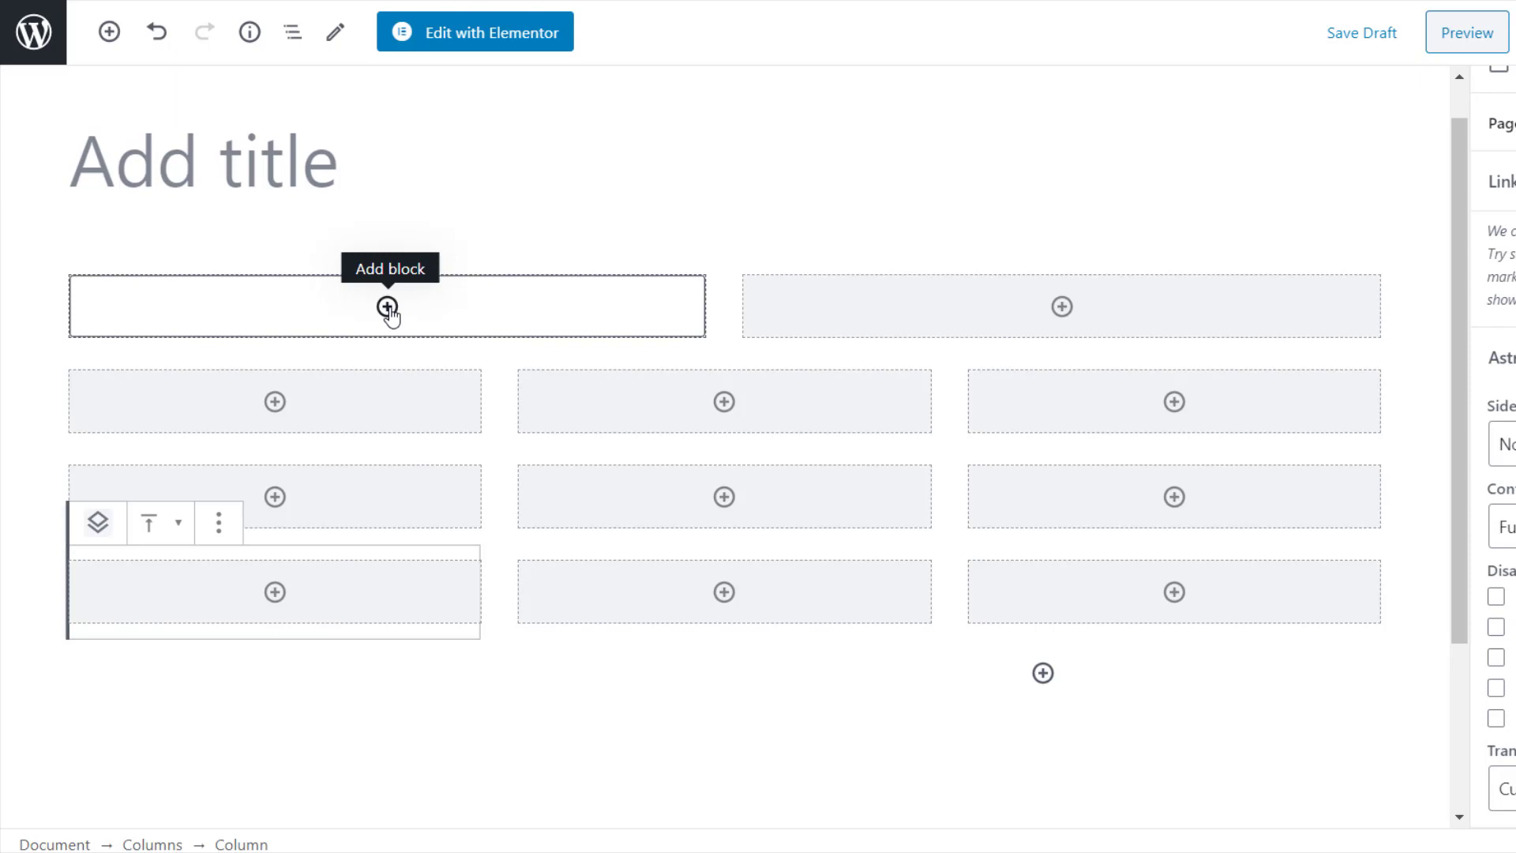
Insert an Image block in the top-right column and set its alignment to center
click(1063, 307)
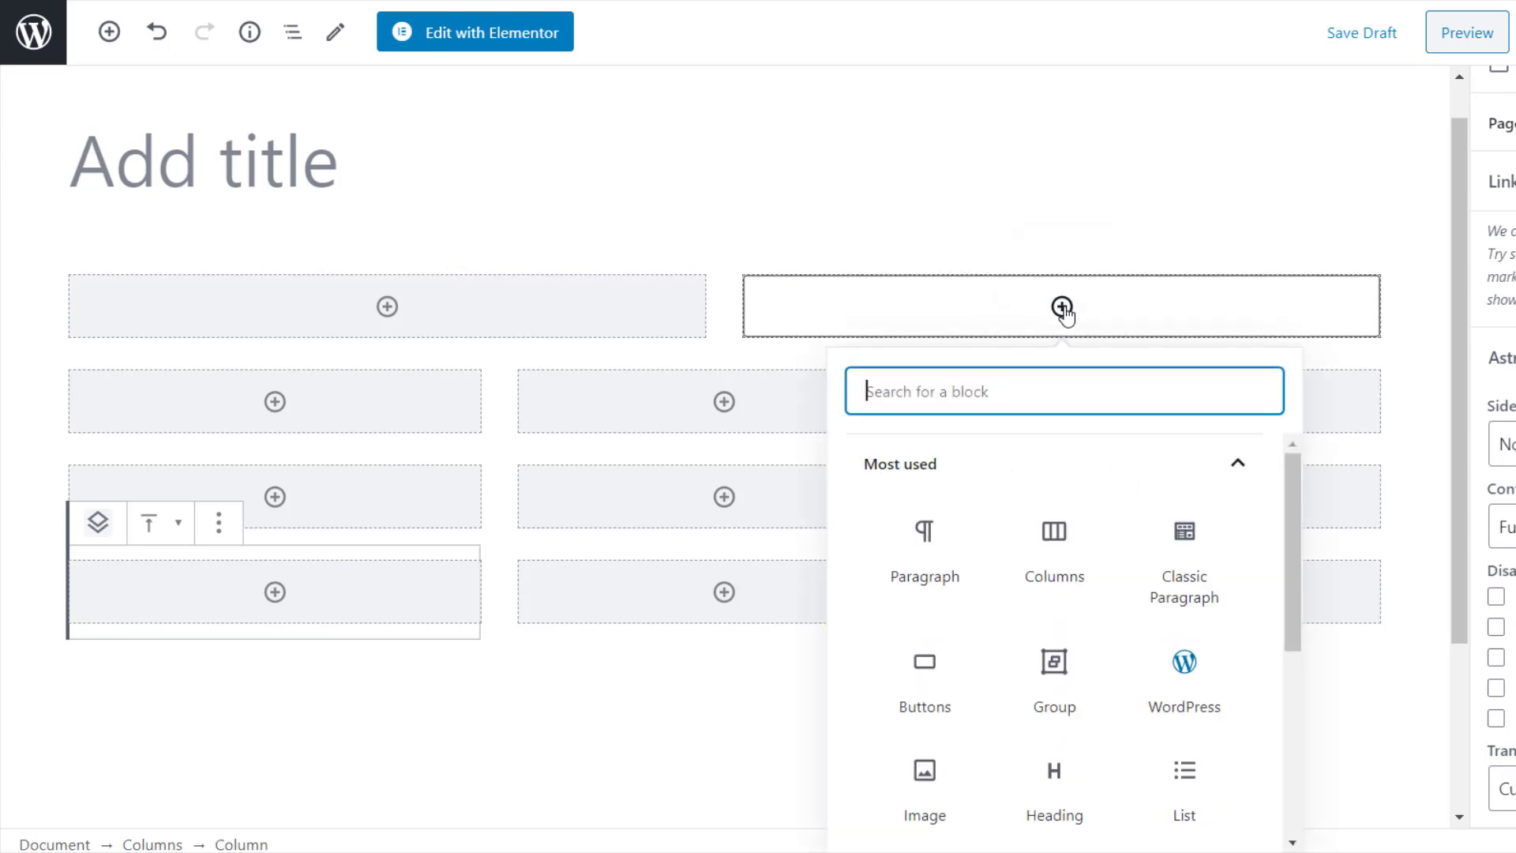
scroll(1161, 552, down, 2)
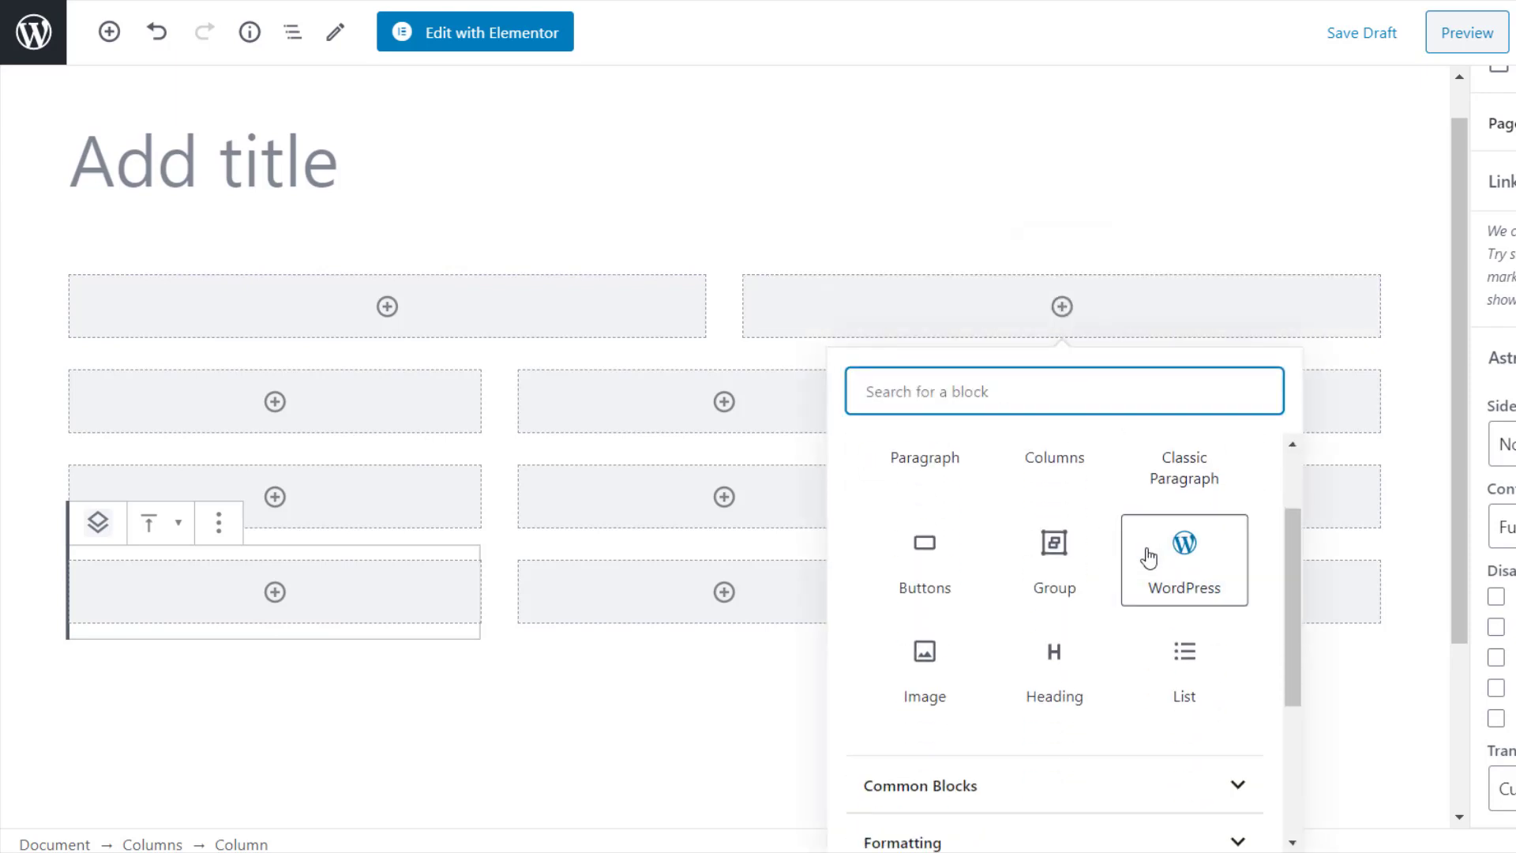
click(895, 681)
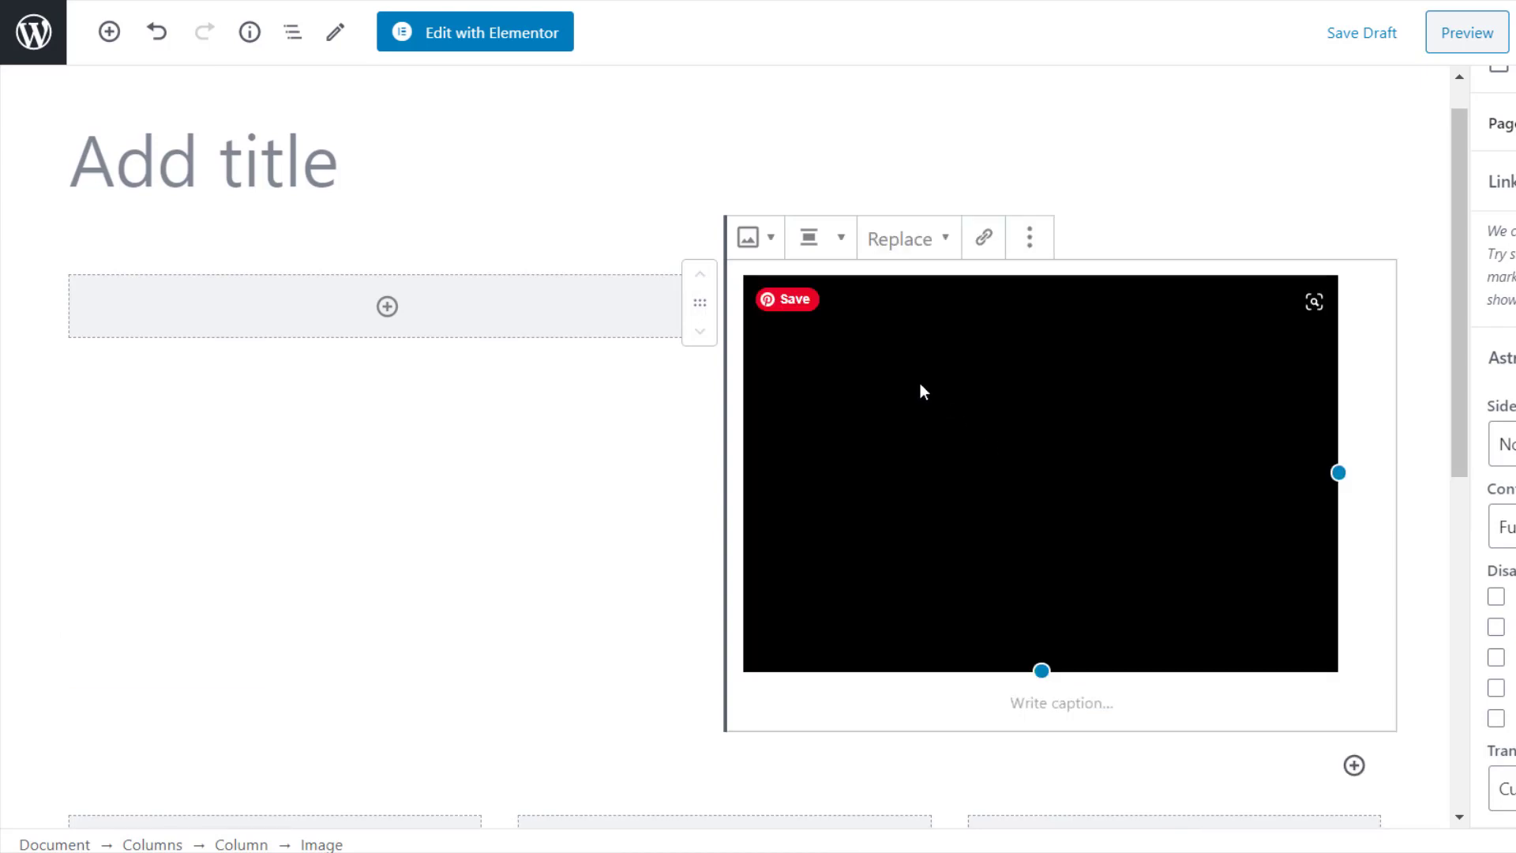
click(842, 240)
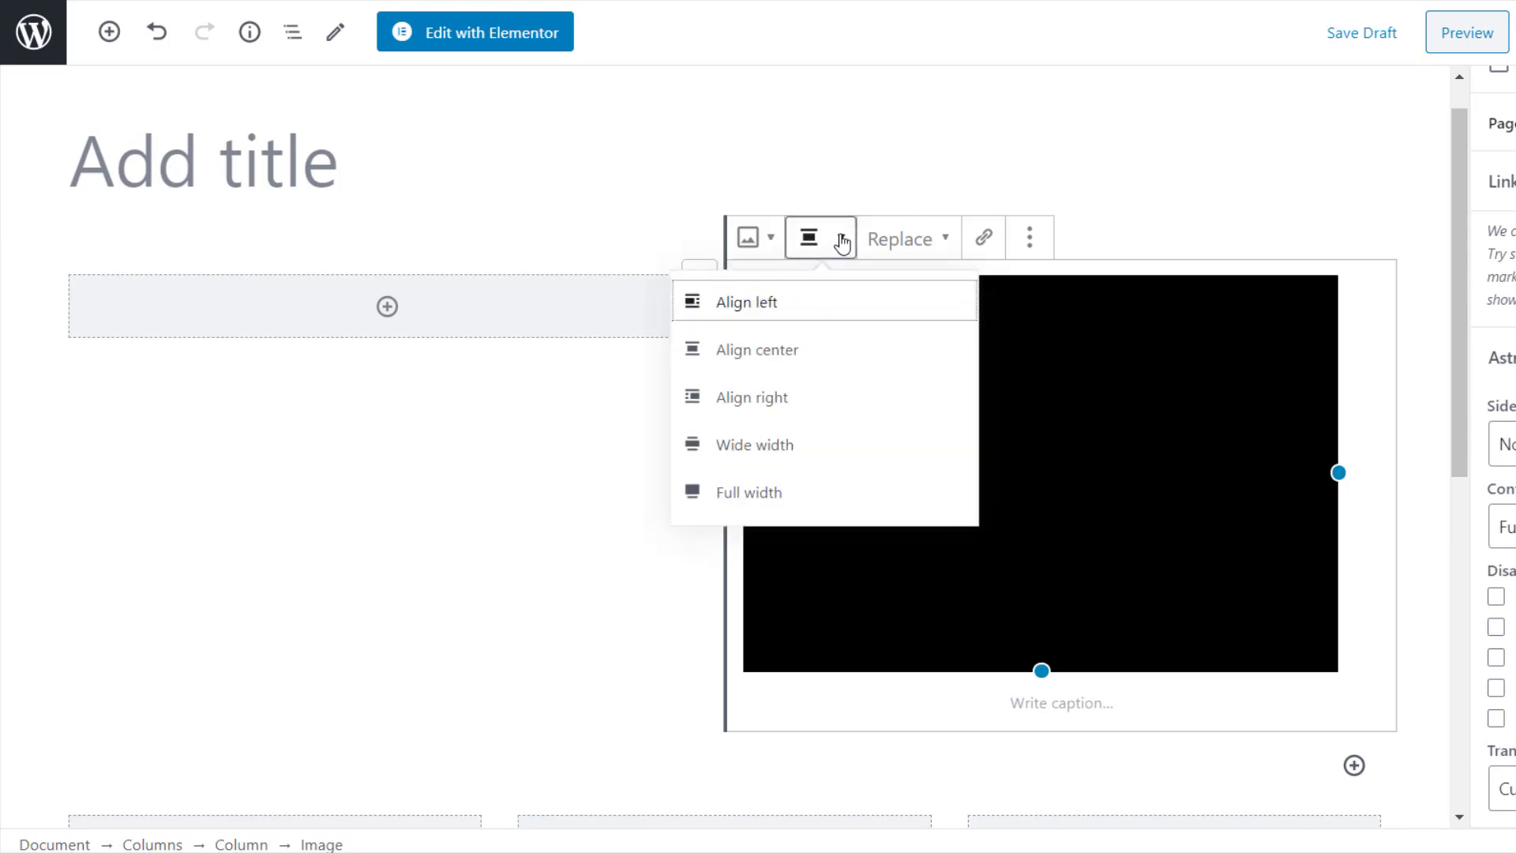
click(780, 356)
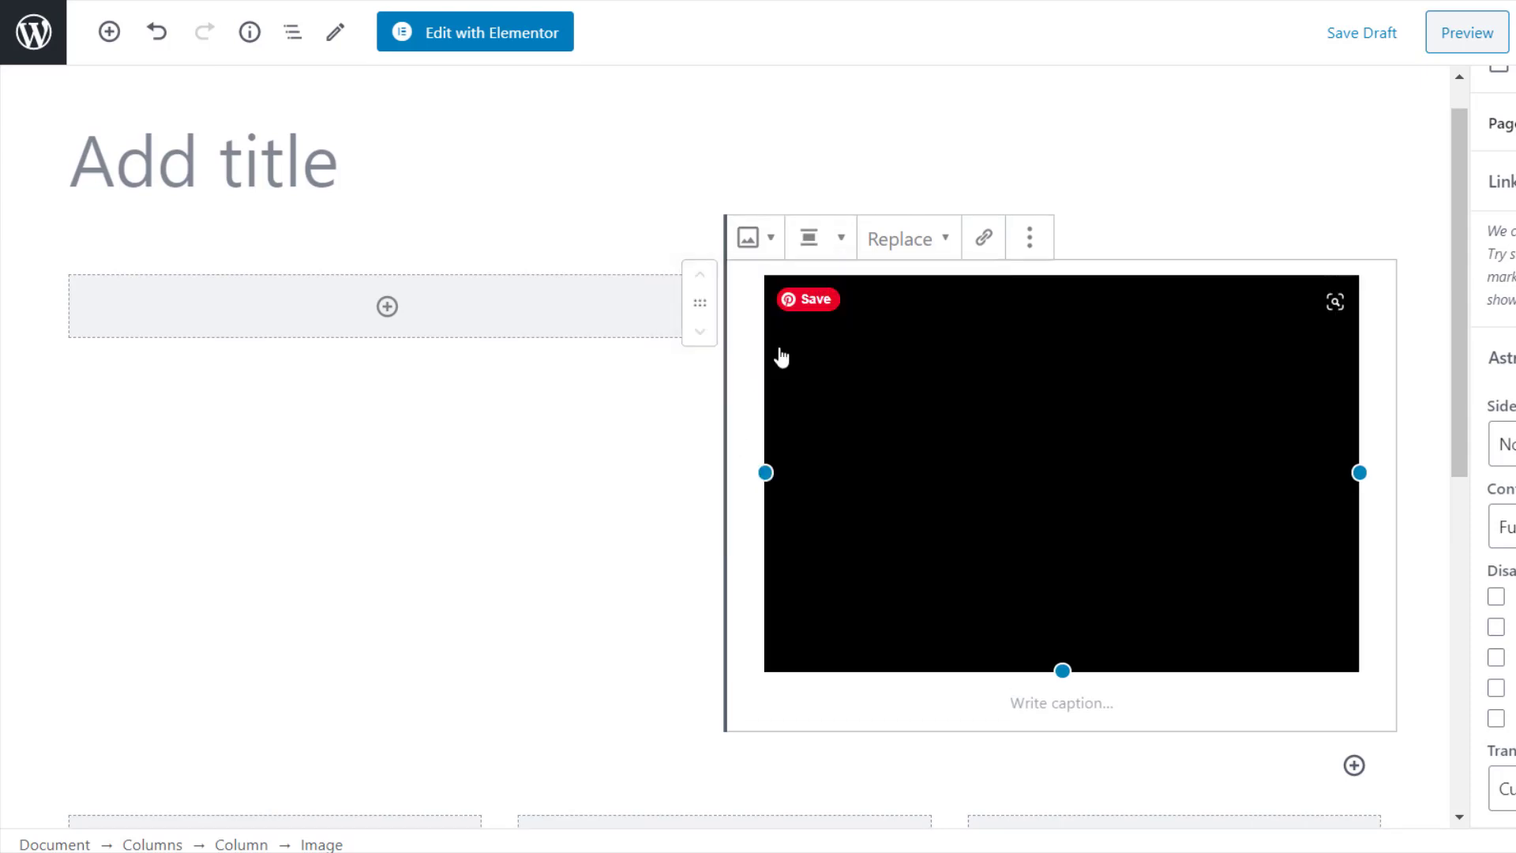
Add a bold paragraph in the top-left column: 'Welcome to my blog - the home of of the best information on the Web'
click(387, 308)
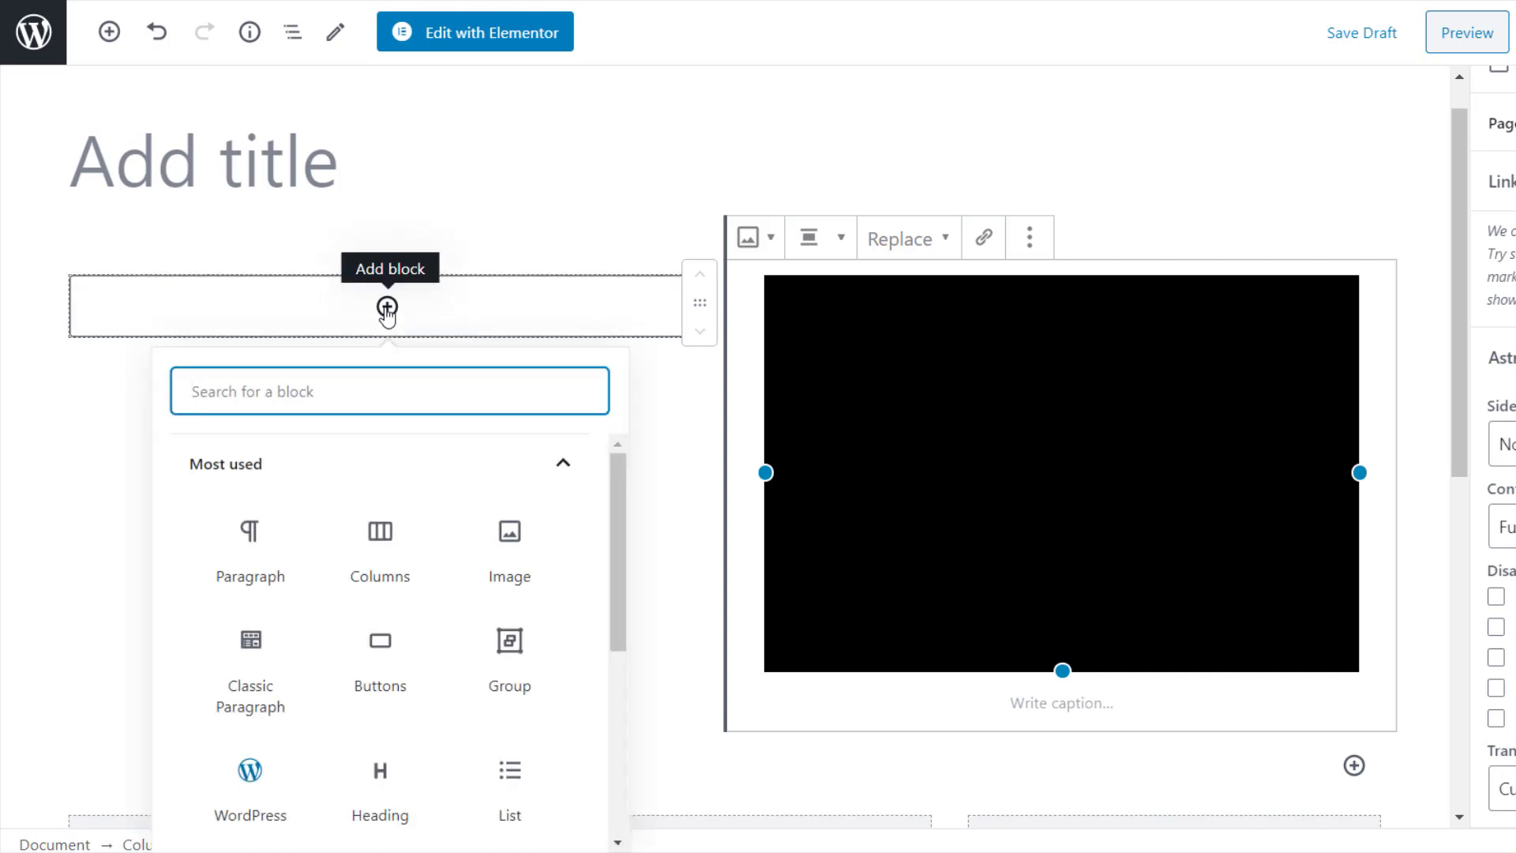
scroll(244, 575, down, 5)
click(244, 576)
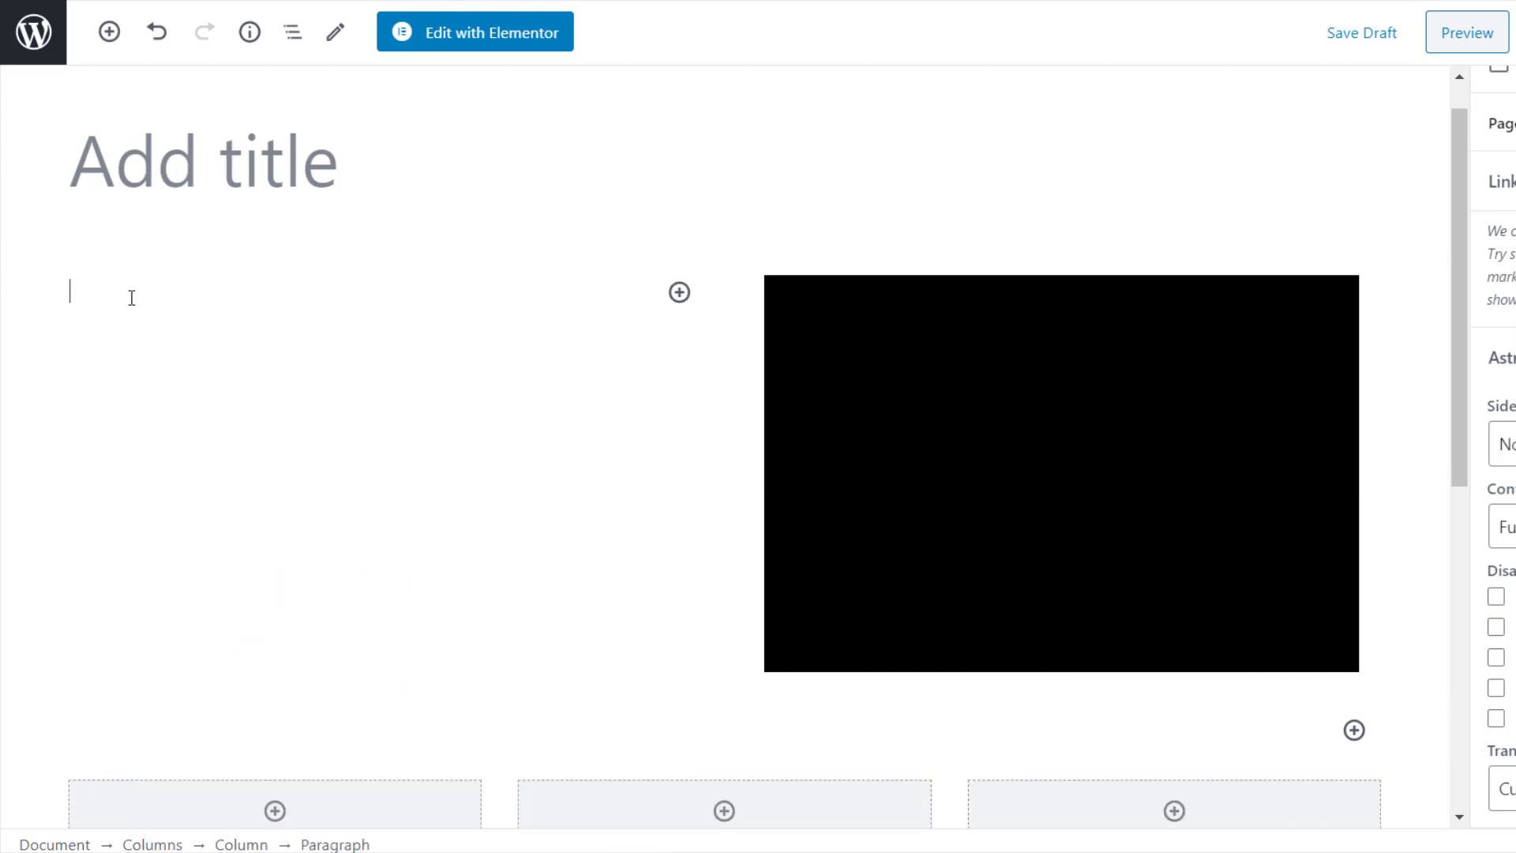
text(Welcome to)
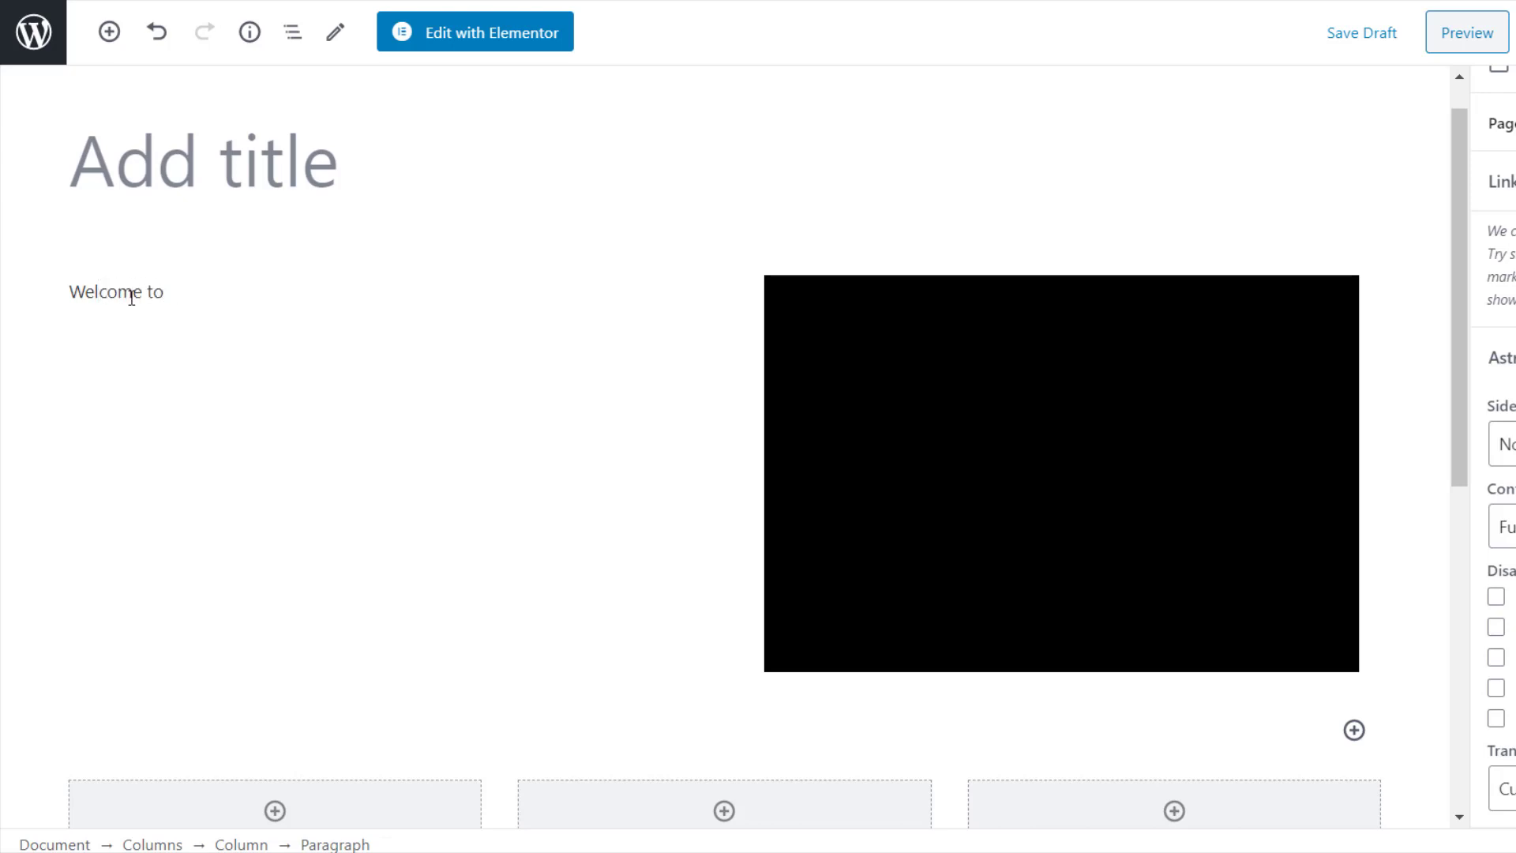
text( bymy blog - the home)
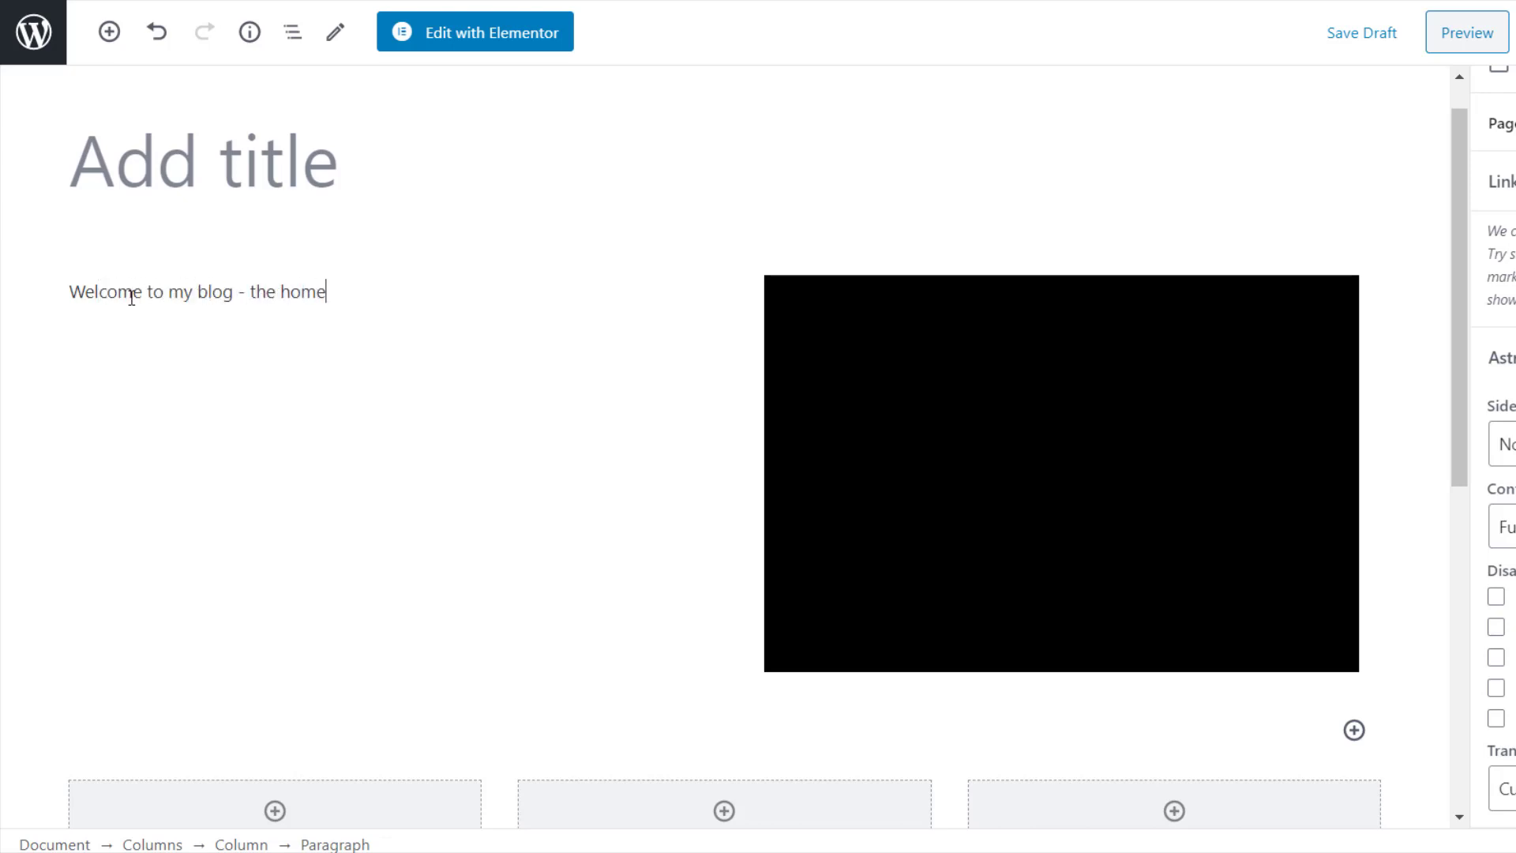
text( of of the )
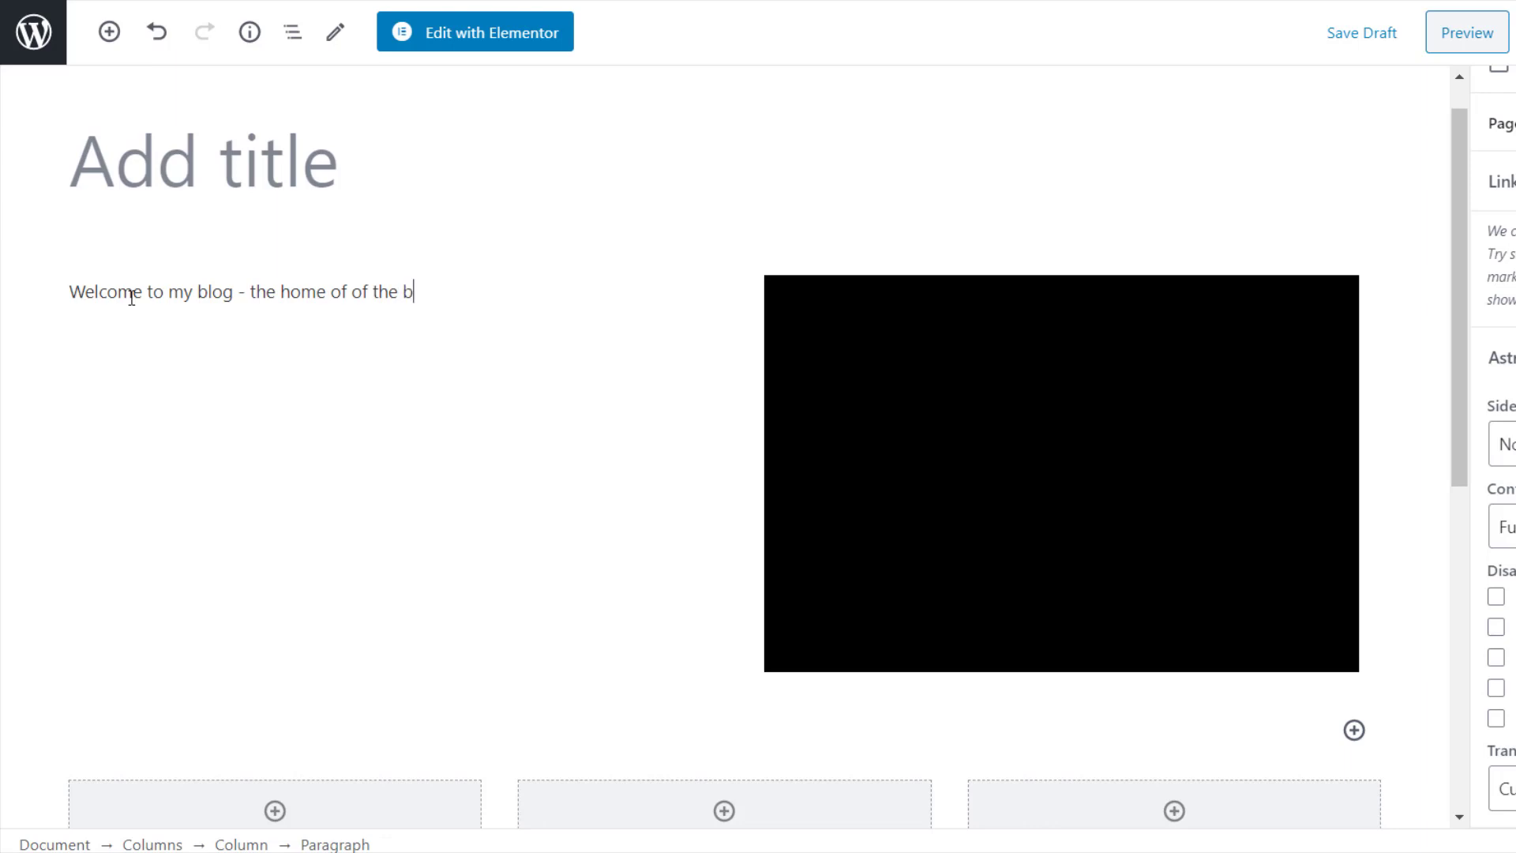
text(best inf)
text(ornation)
key(BackSpace)
key(BackSpace)
key(BackSpace)
key(BackSpace)
key(BackSpace)
key(BackSpace)
text(mation o)
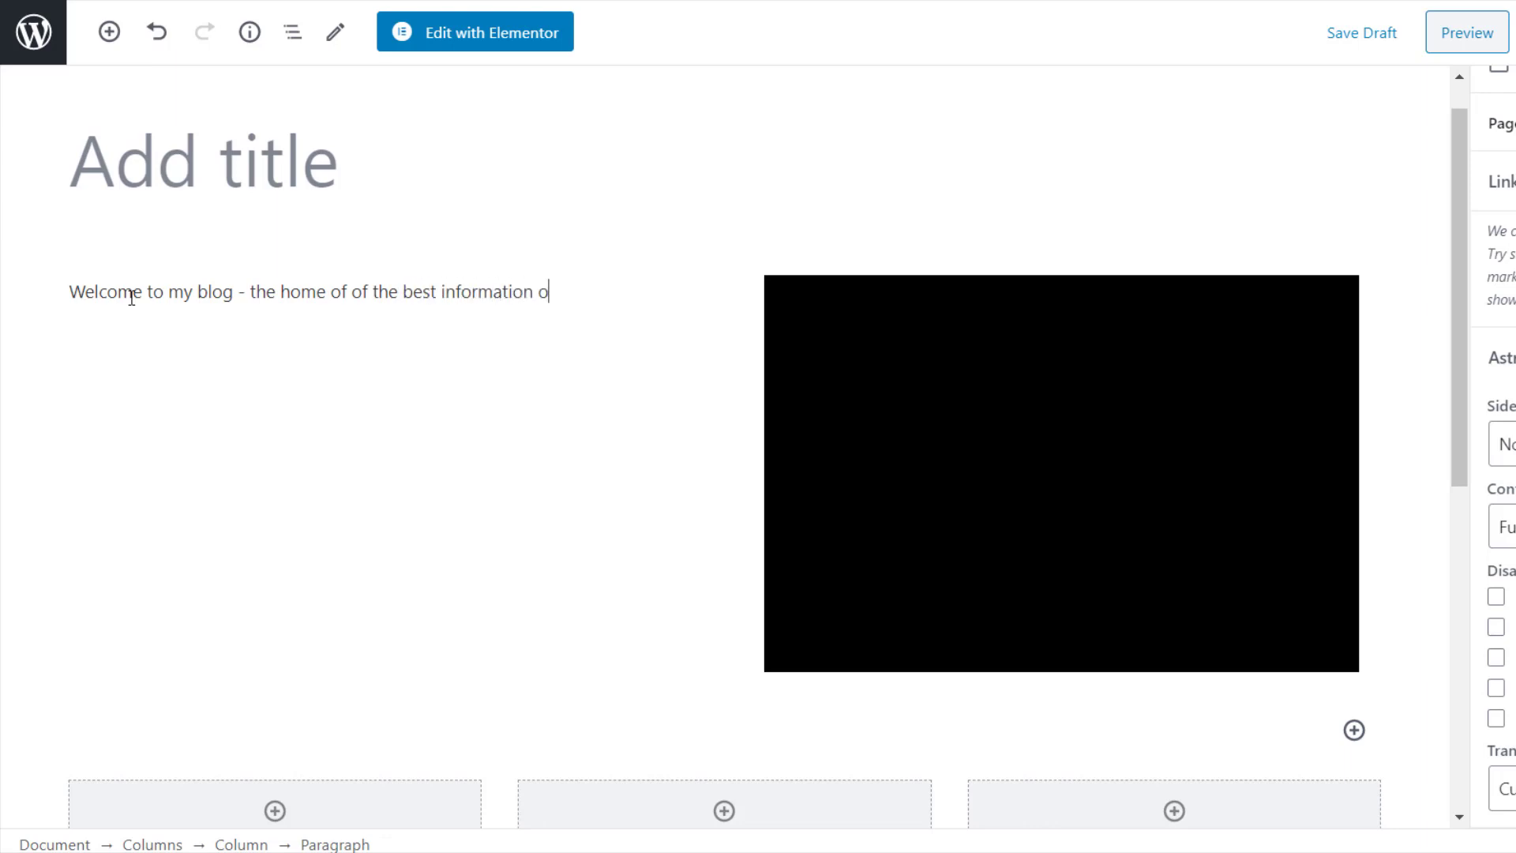
text(n the Web.)
triple_click(164, 294)
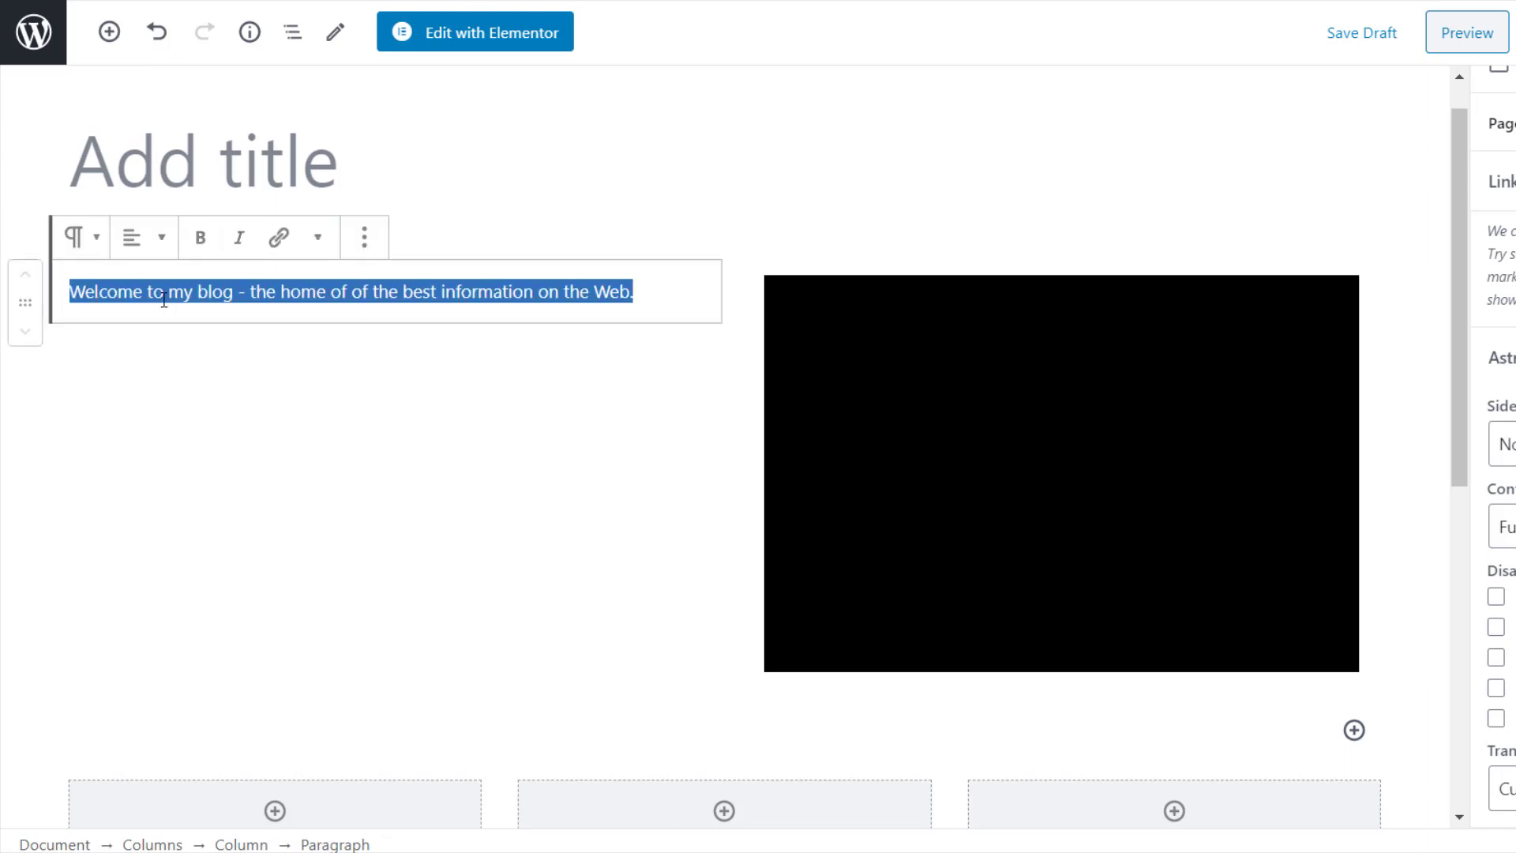
click(190, 235)
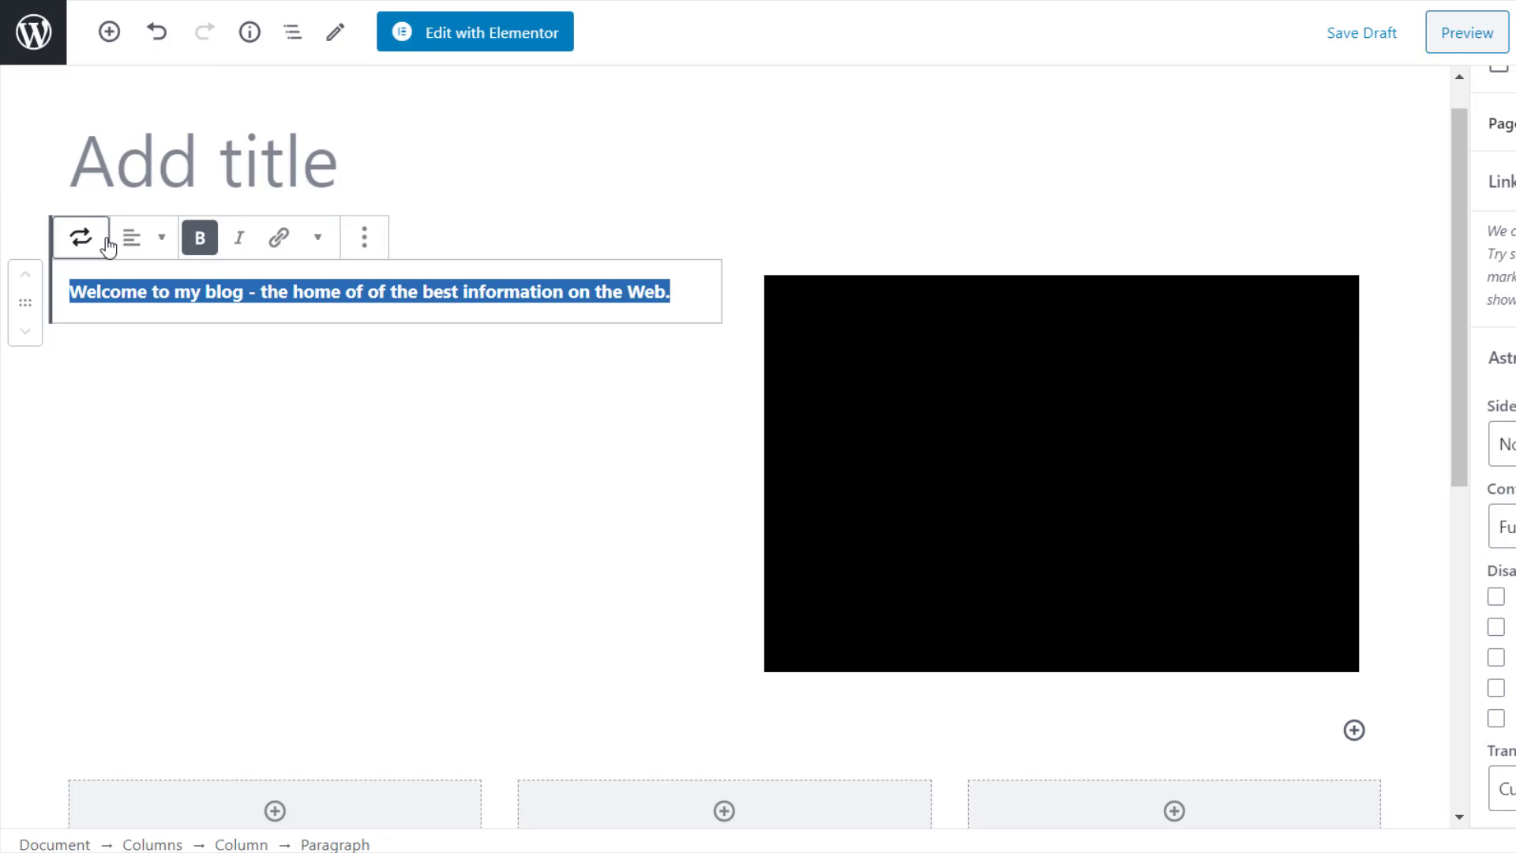
Transform the welcome paragraph into a Classic block and select its sentence
click(81, 237)
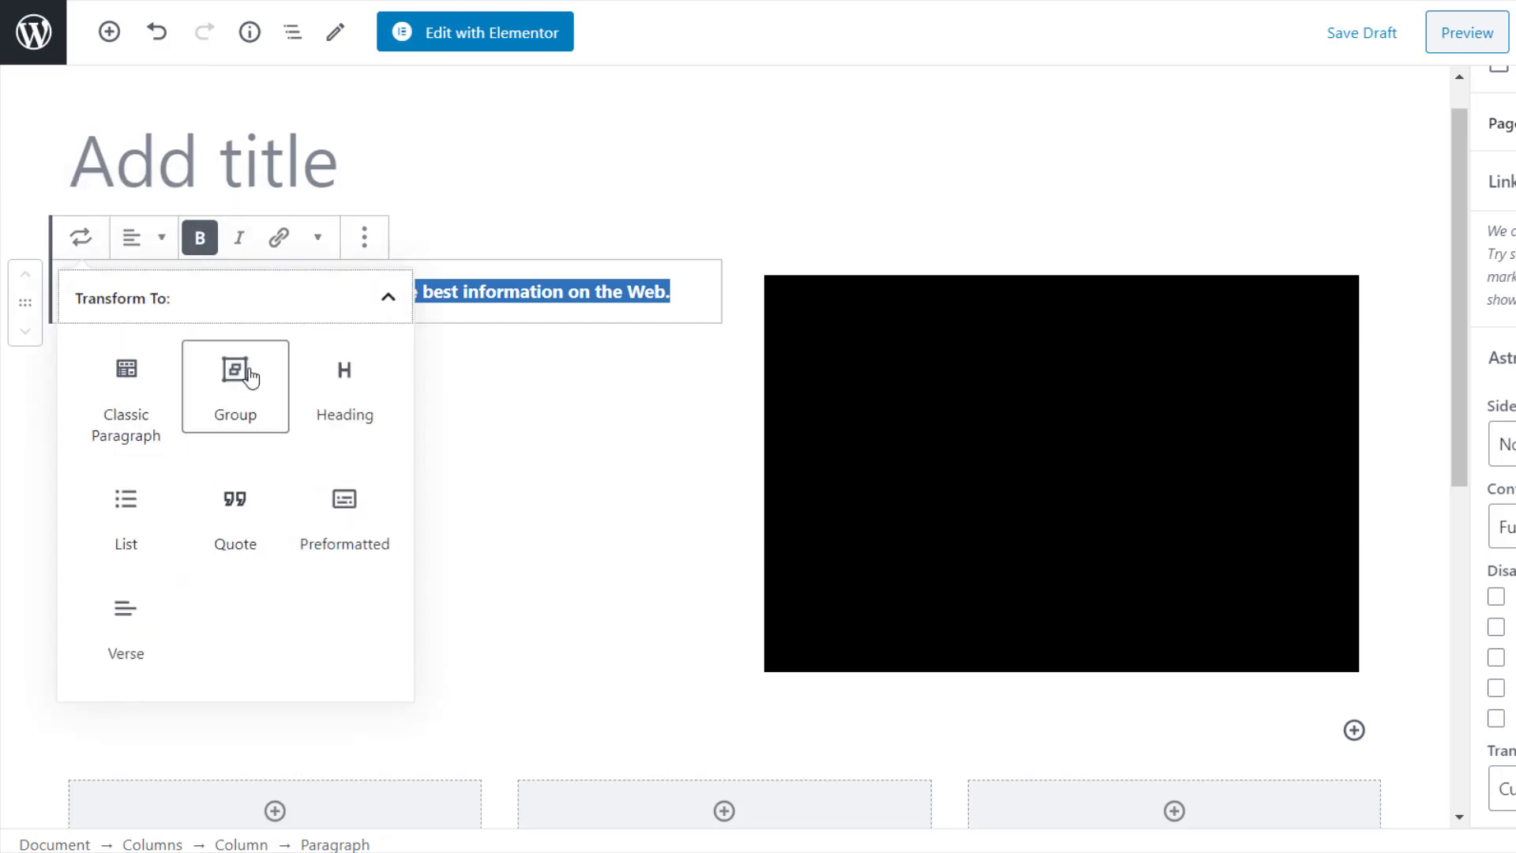
click(386, 300)
click(385, 308)
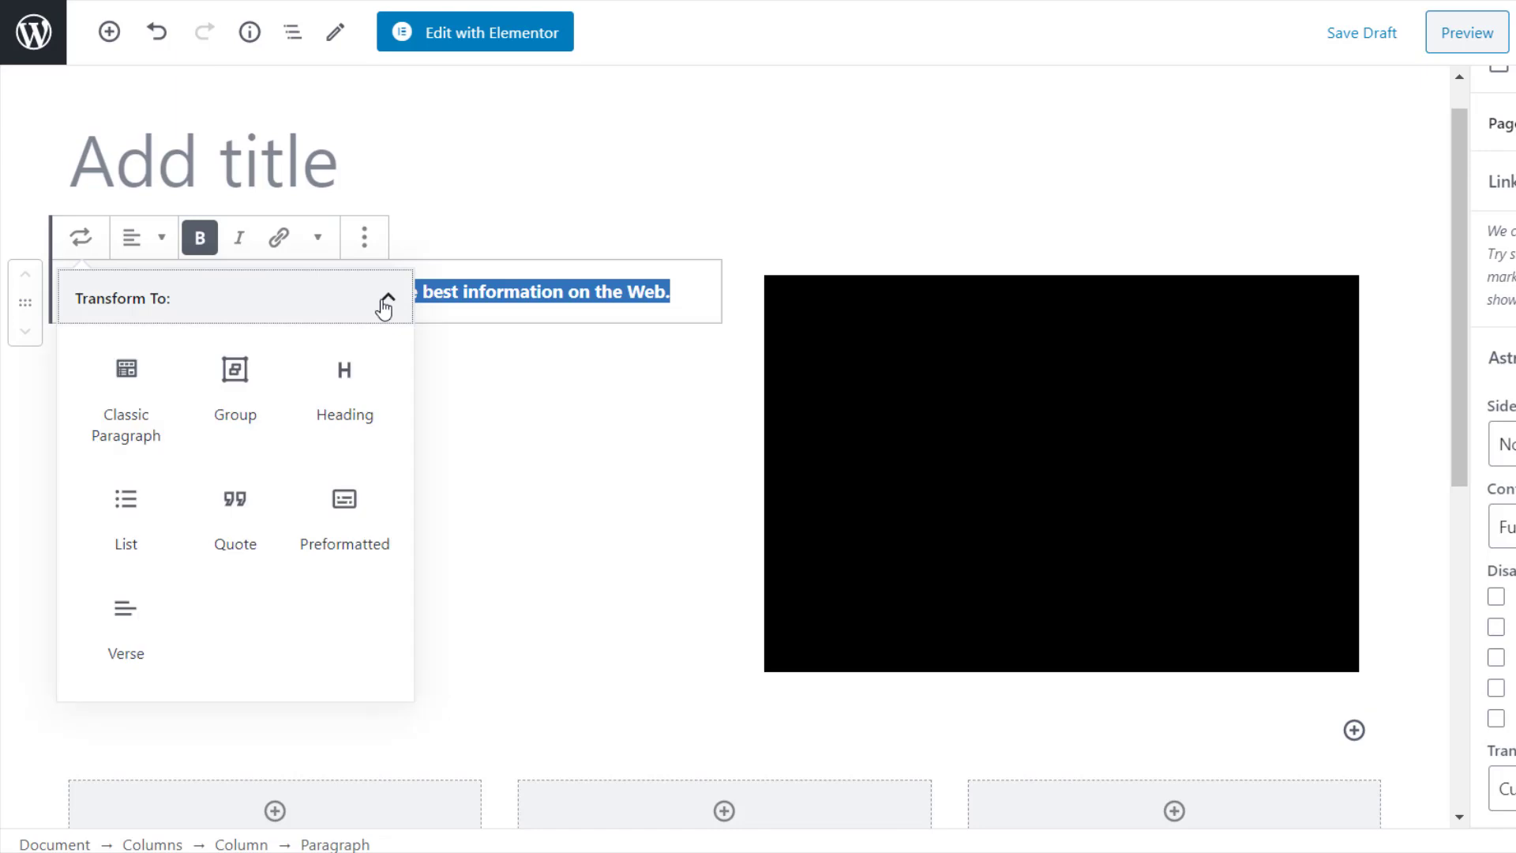
click(153, 395)
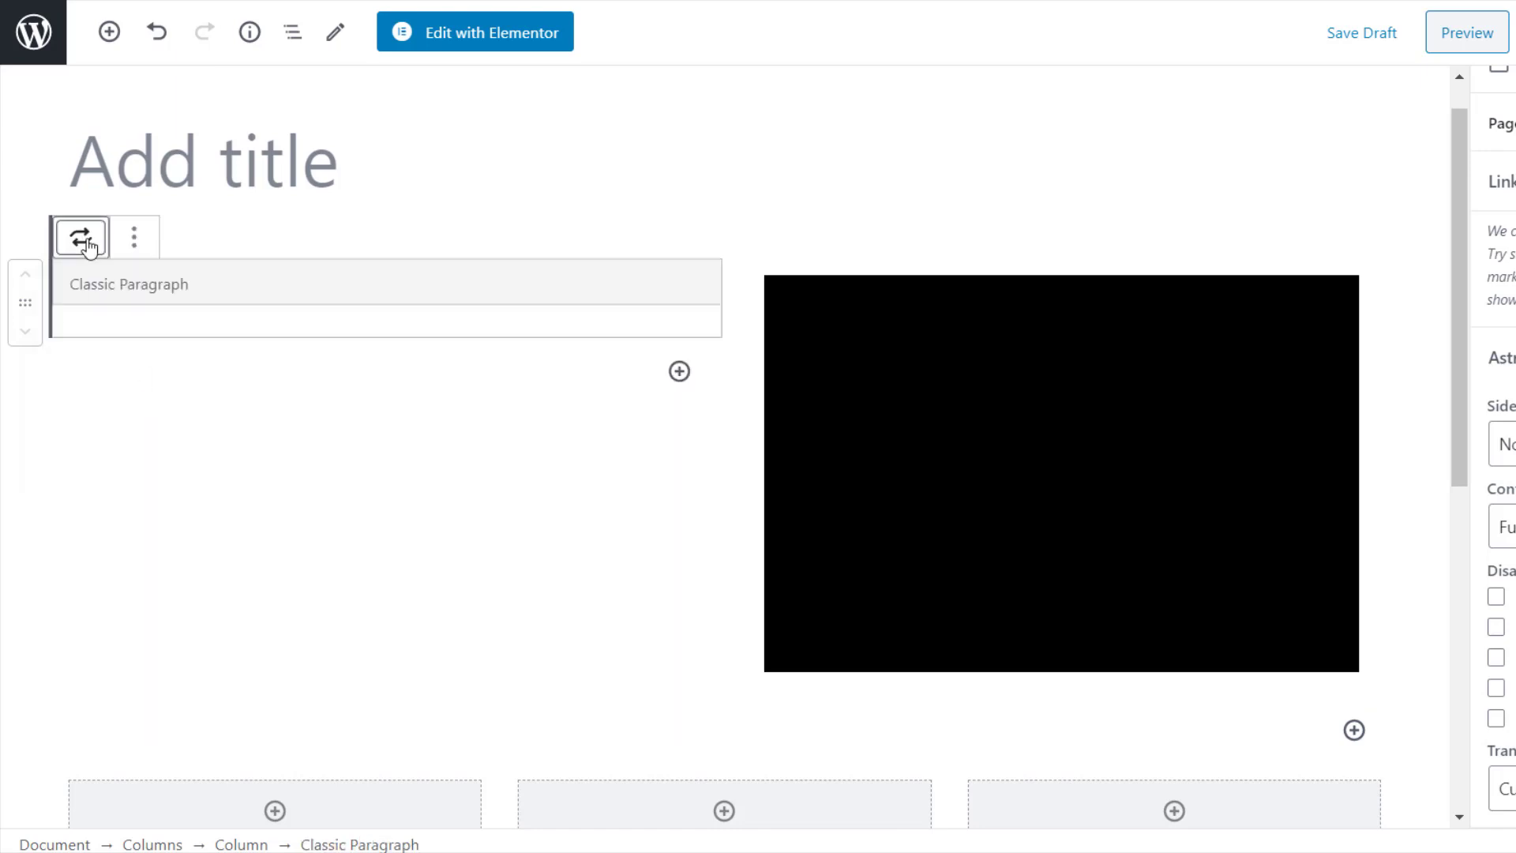
click(81, 237)
click(345, 388)
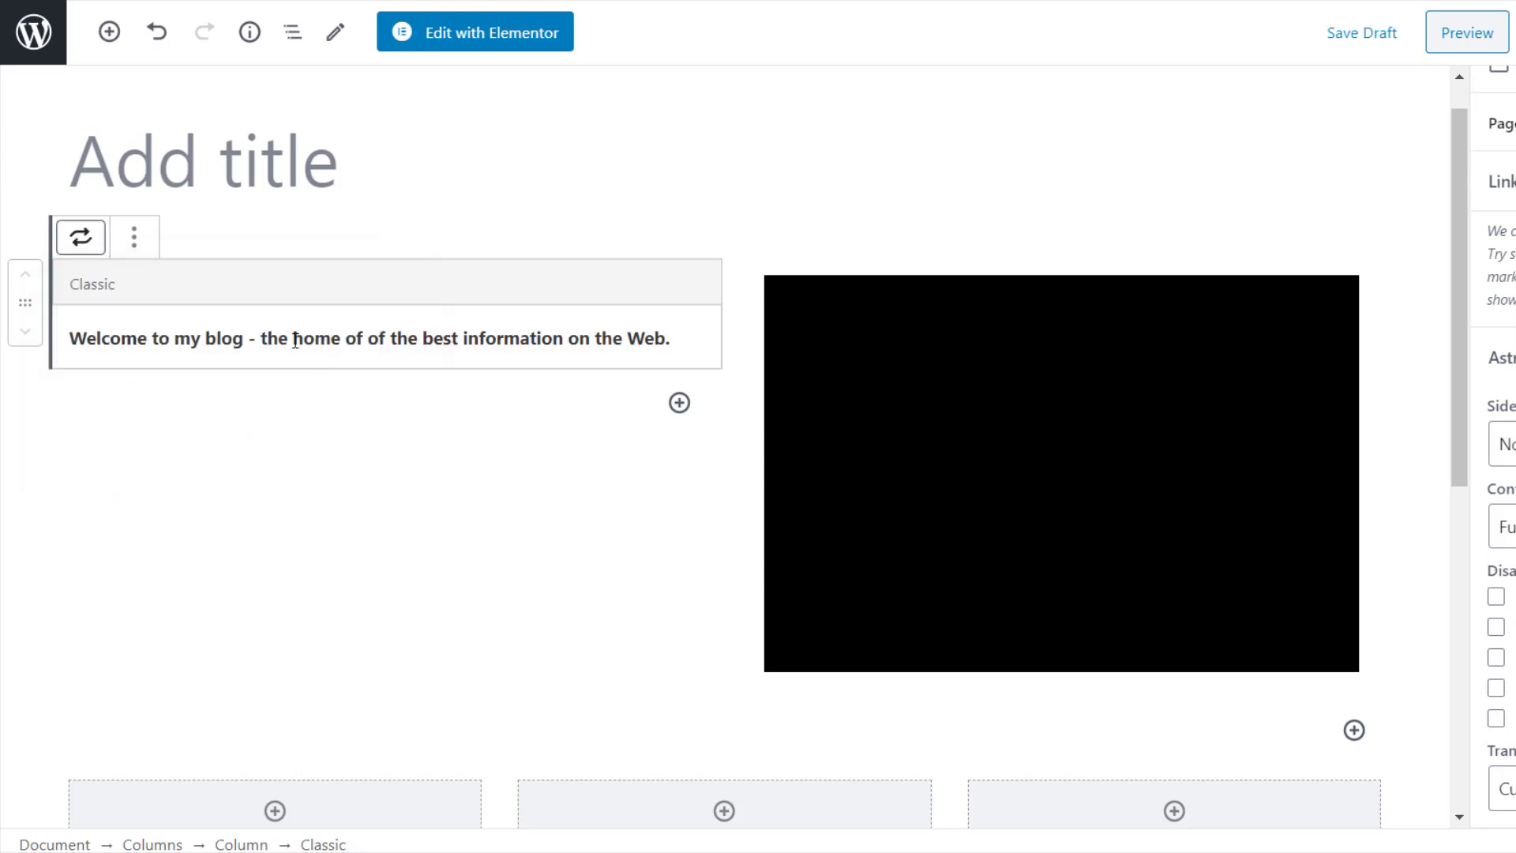
click(295, 341)
triple_click(194, 414)
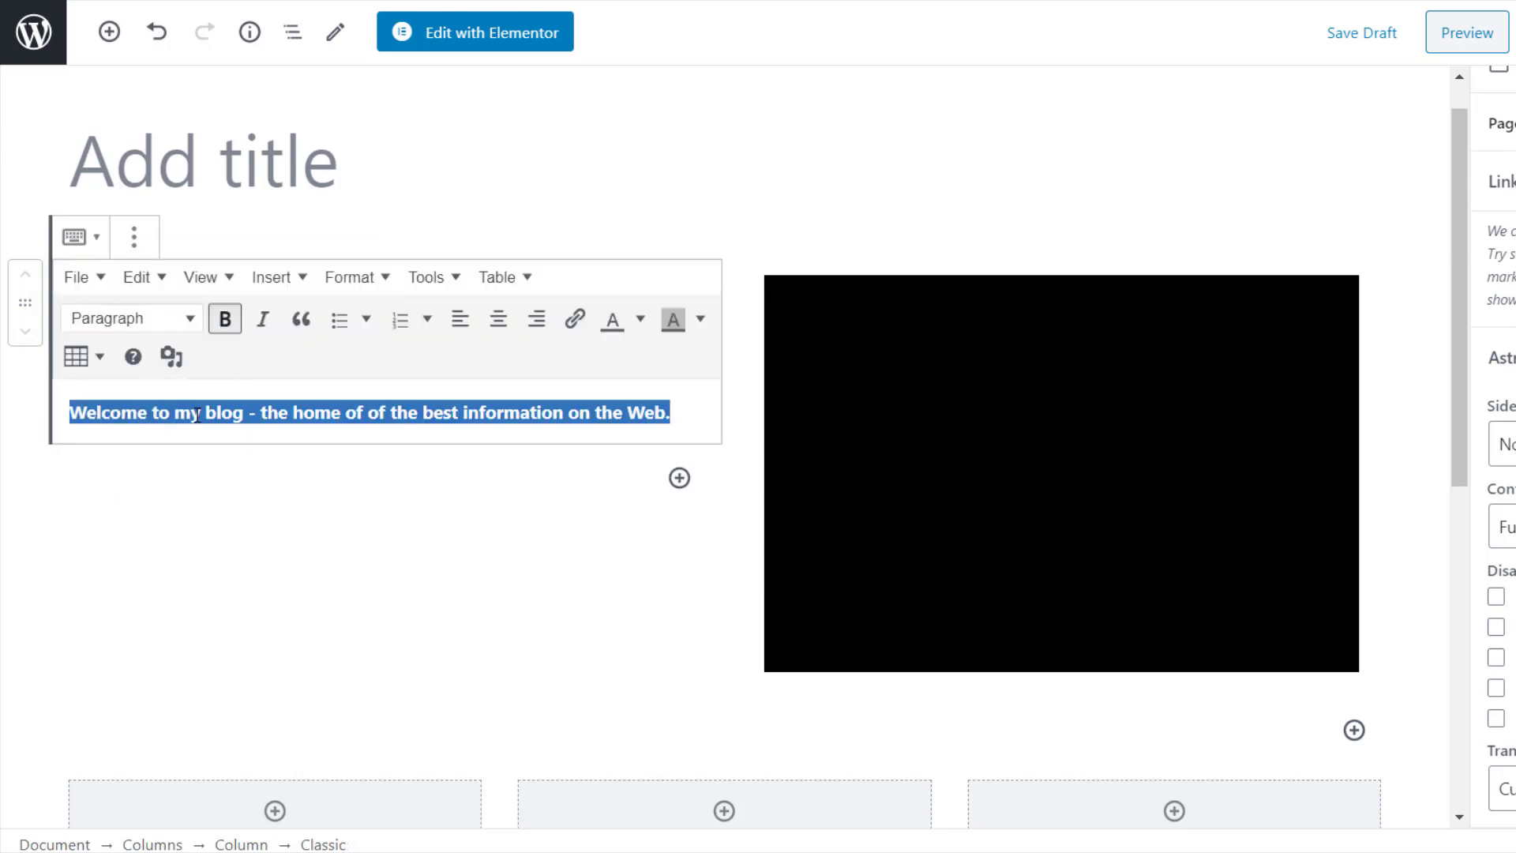
In the source code, add style="font-size:40px;" to the paragraph's <p> tag and apply it
click(200, 277)
click(237, 311)
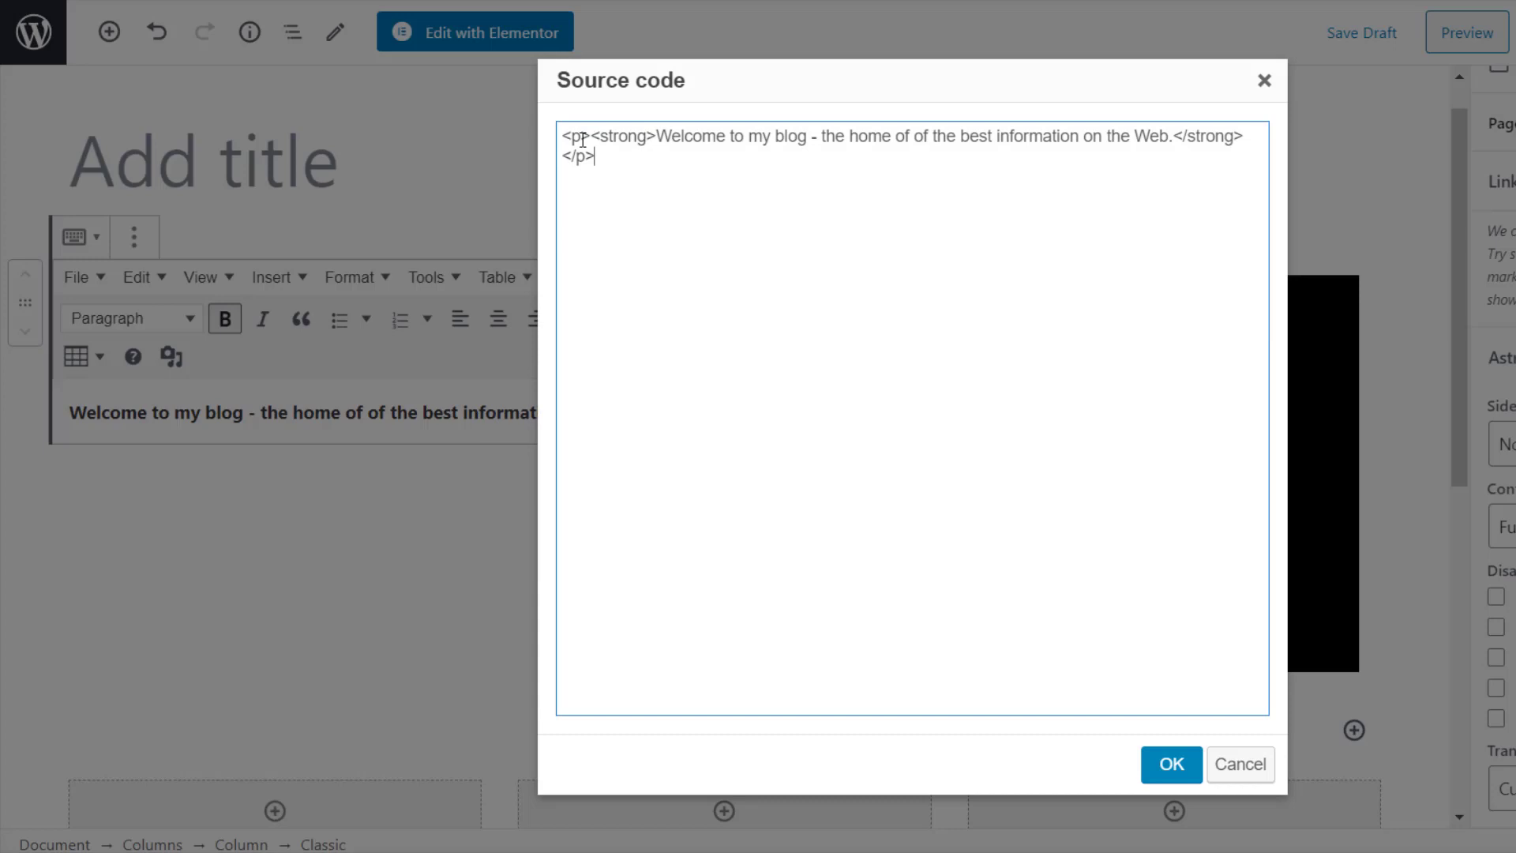
click(585, 140)
text(styl)
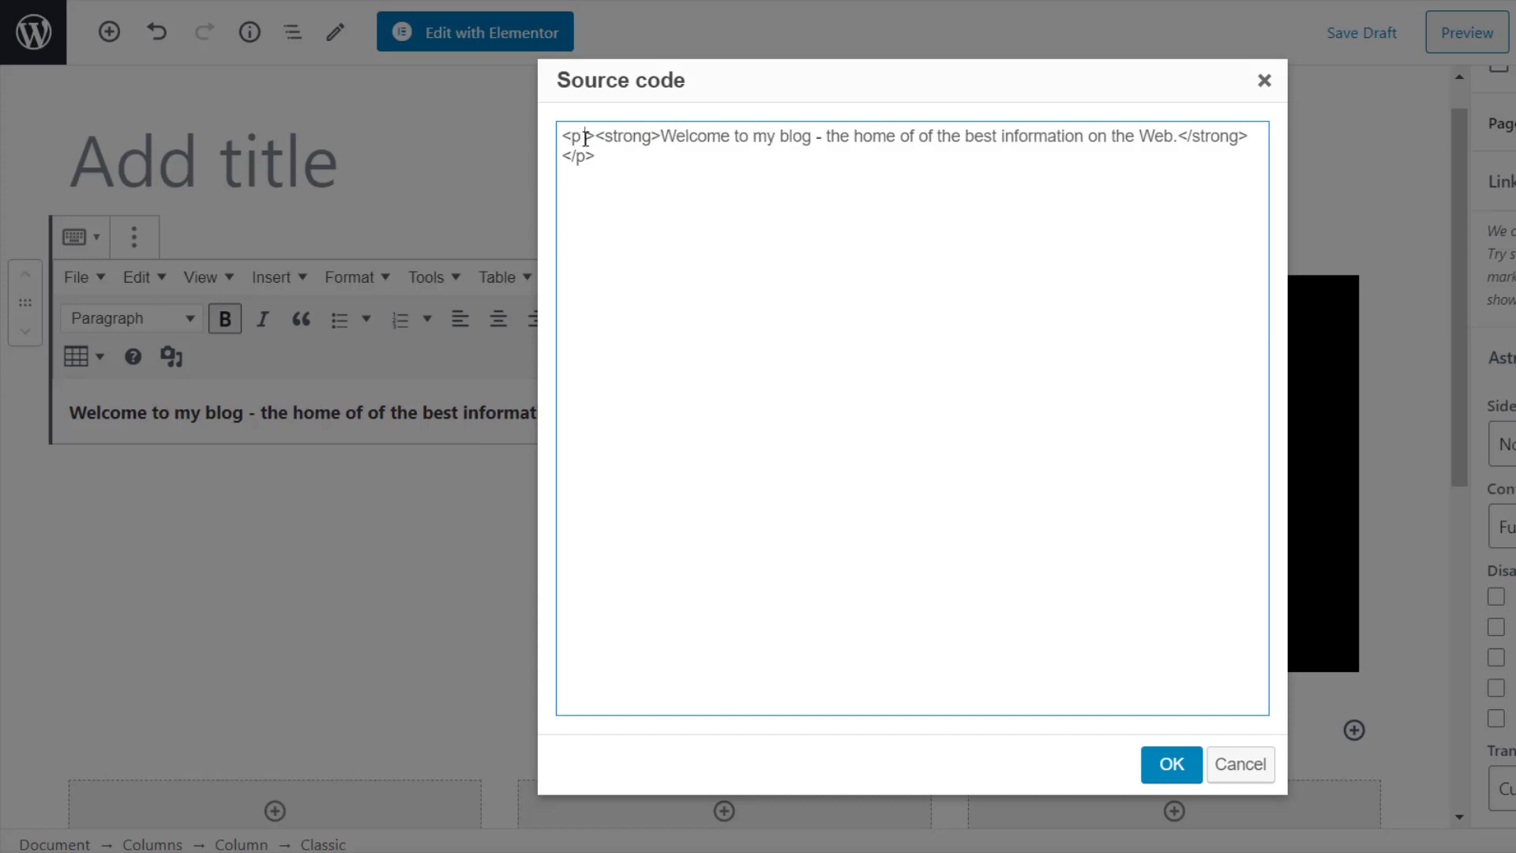
text(e="")
key(Left)
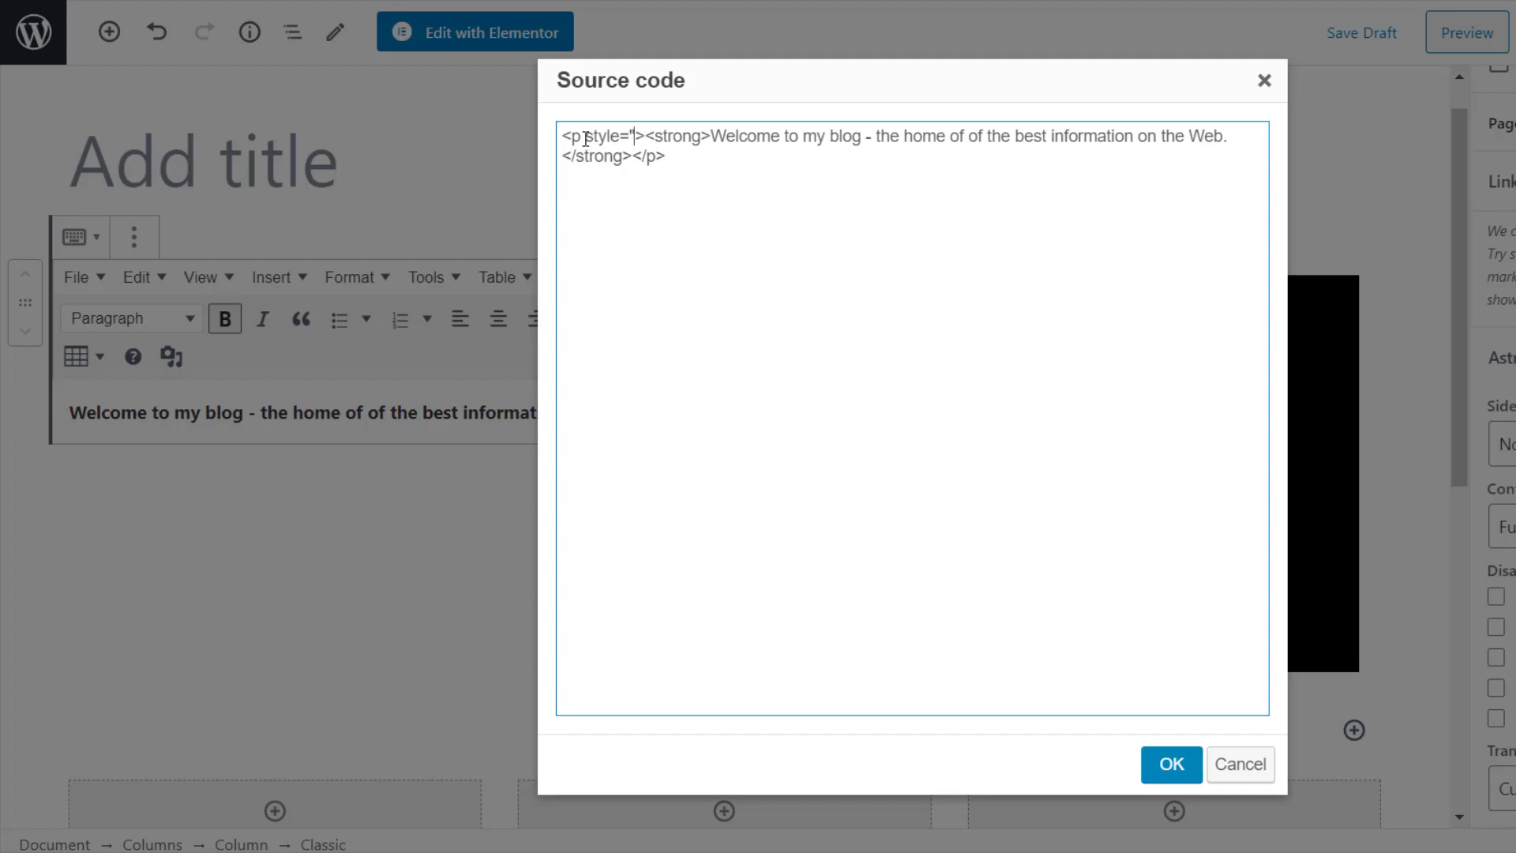
text(font-size)
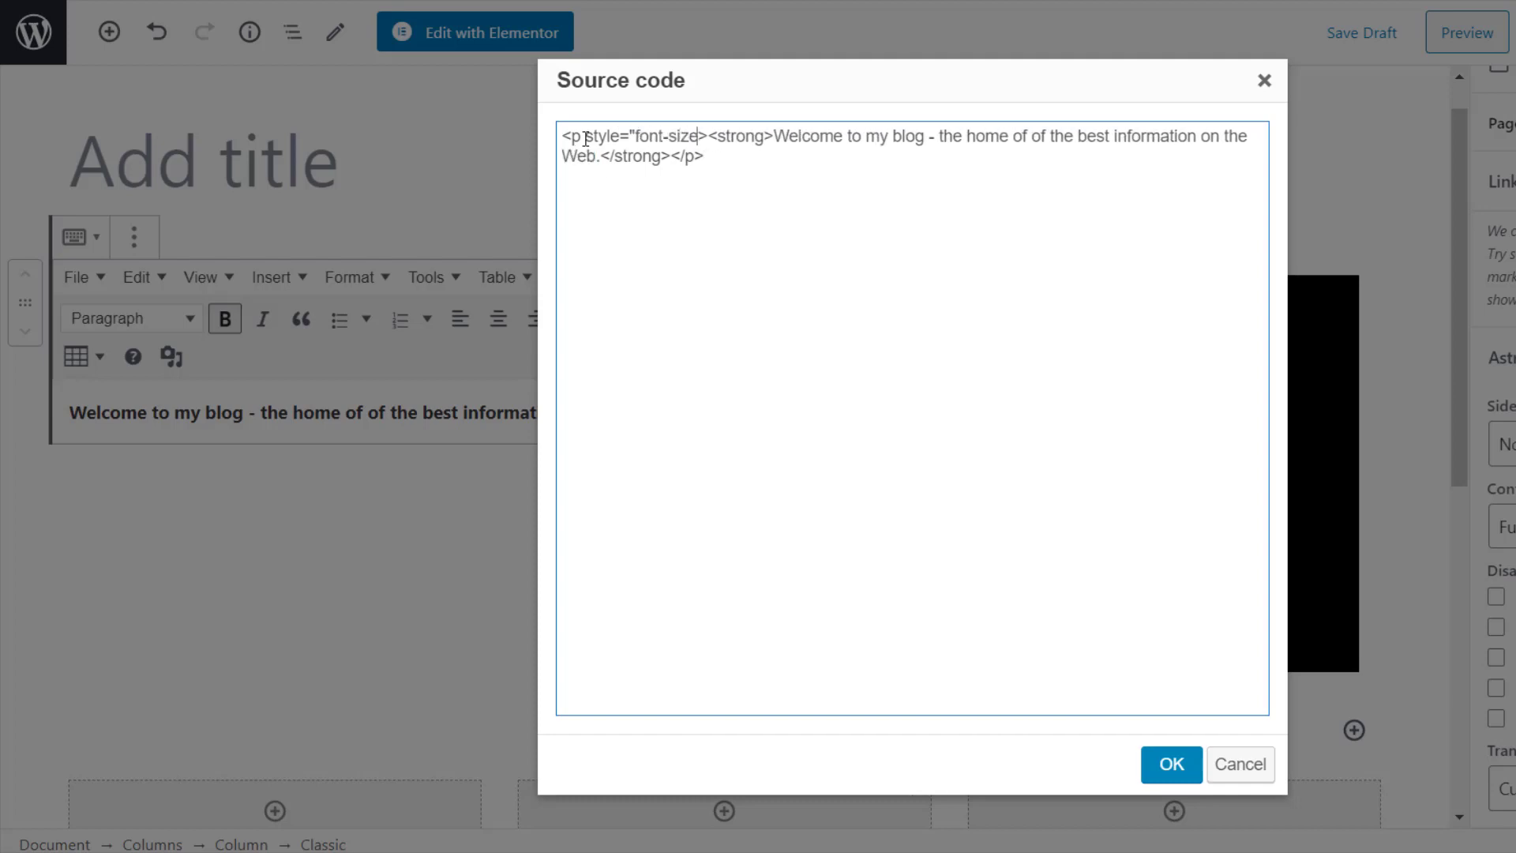
text(:40px;)
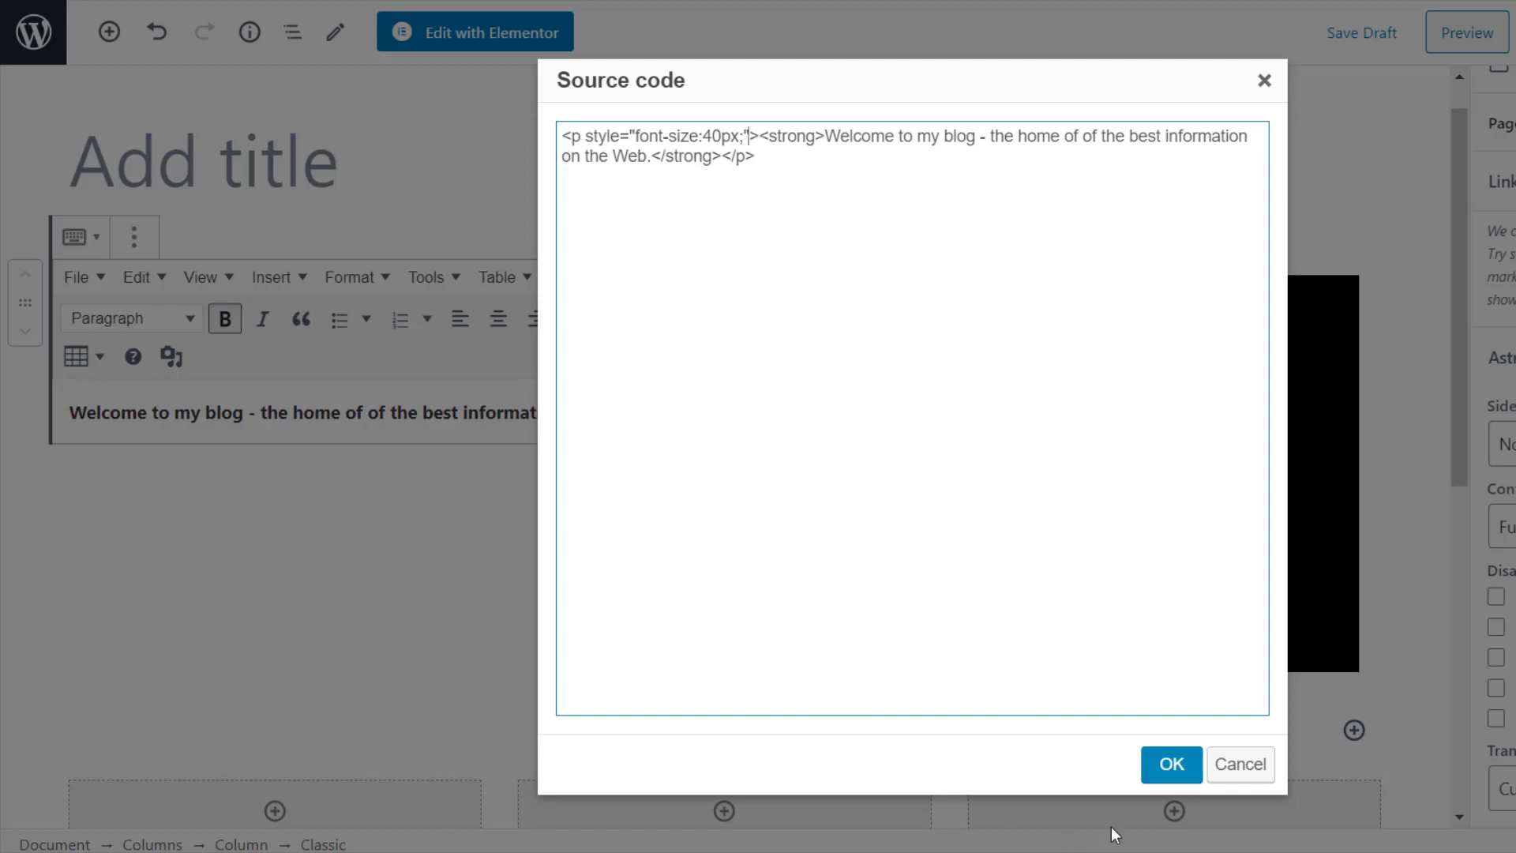
click(1184, 768)
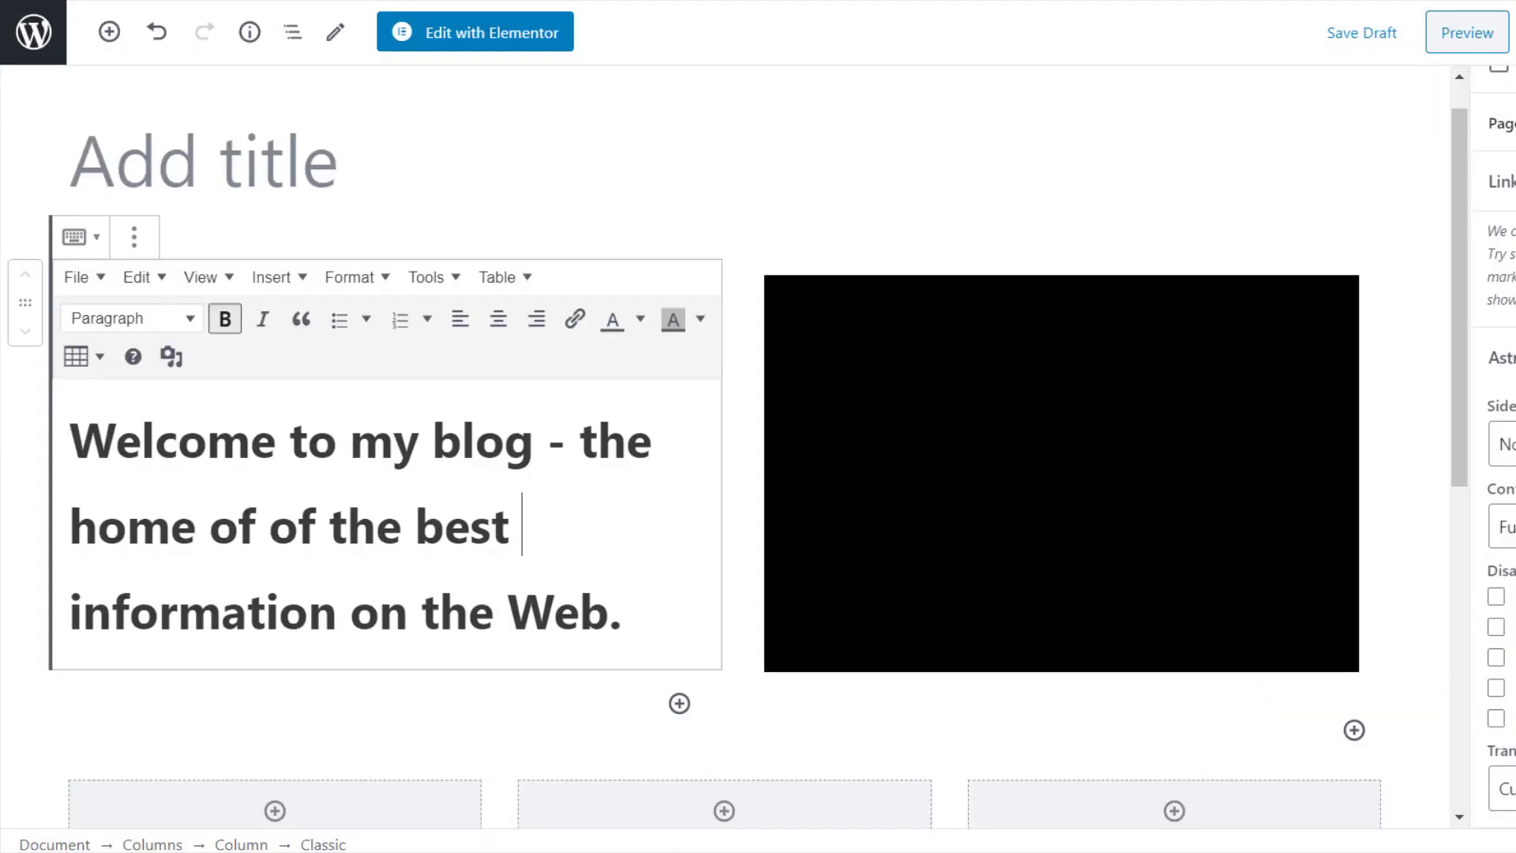
Reselect the enlarged welcome text block and its column to review the result
click(1022, 184)
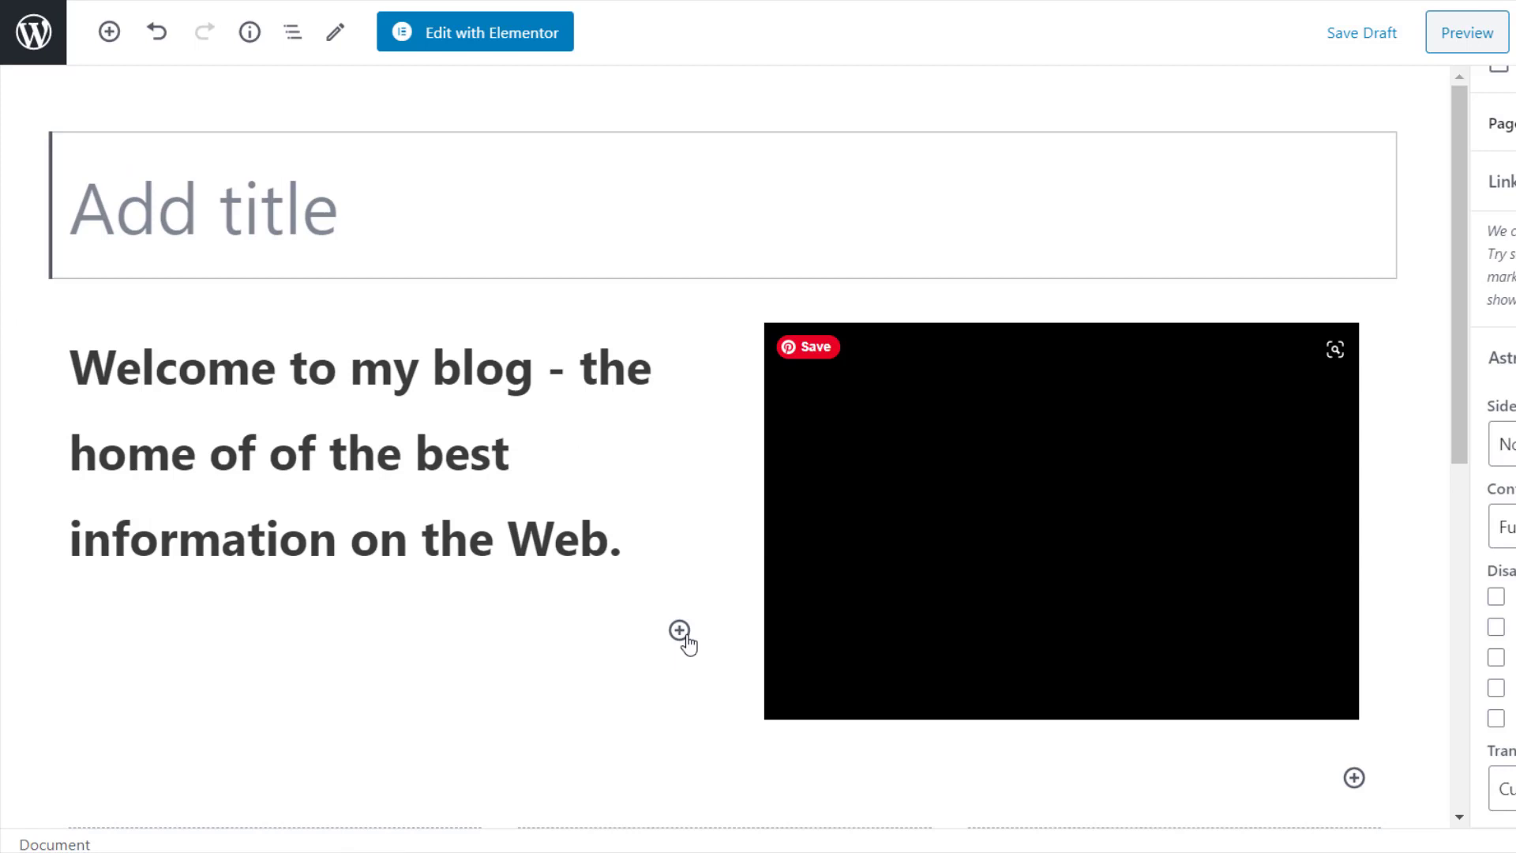
click(383, 486)
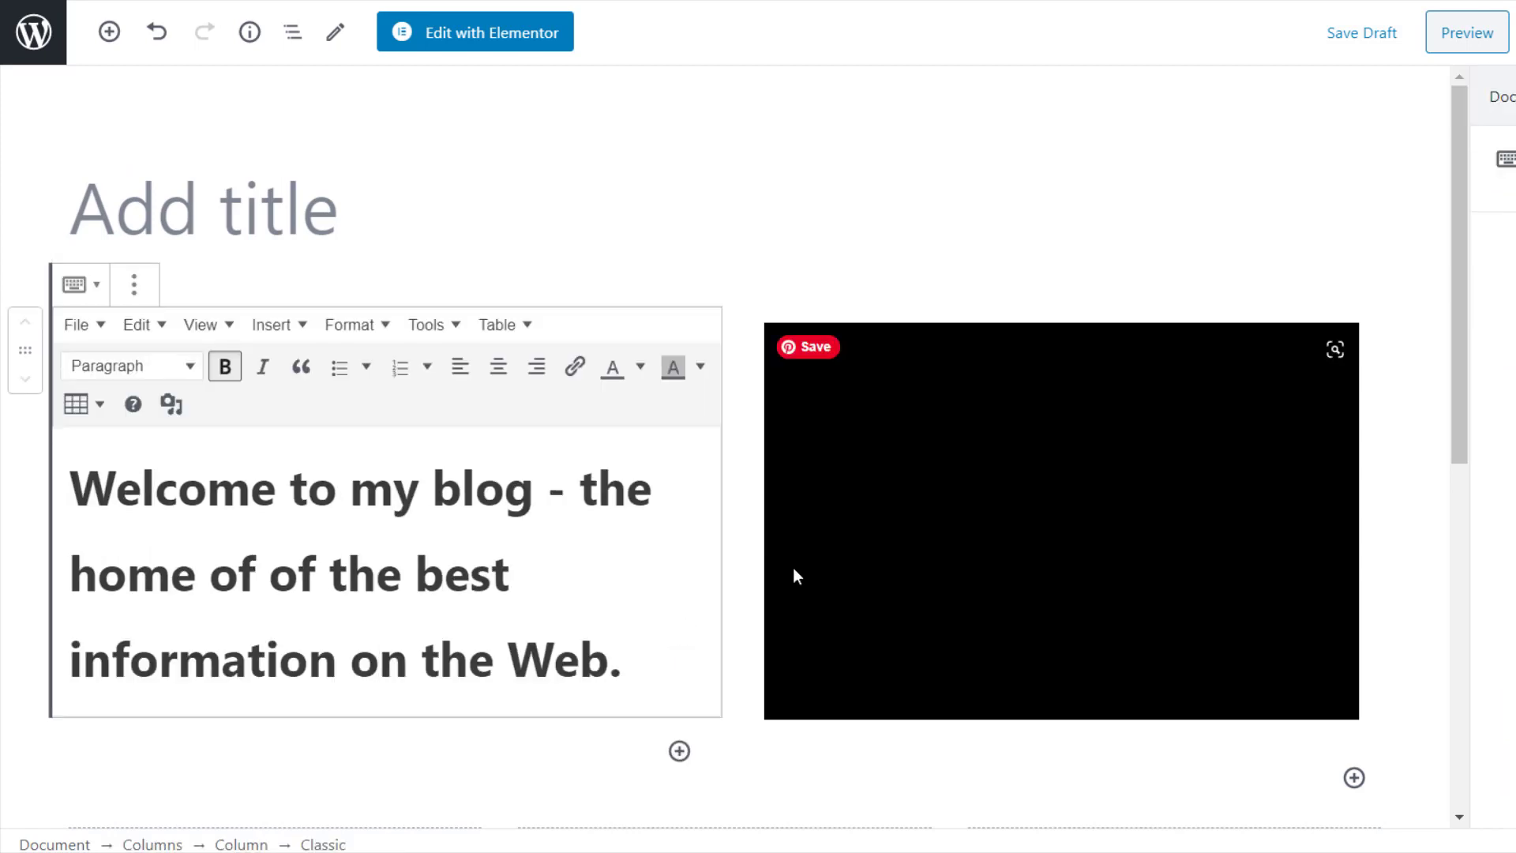
scroll(796, 574, down, 5)
scroll(679, 553, up, 2)
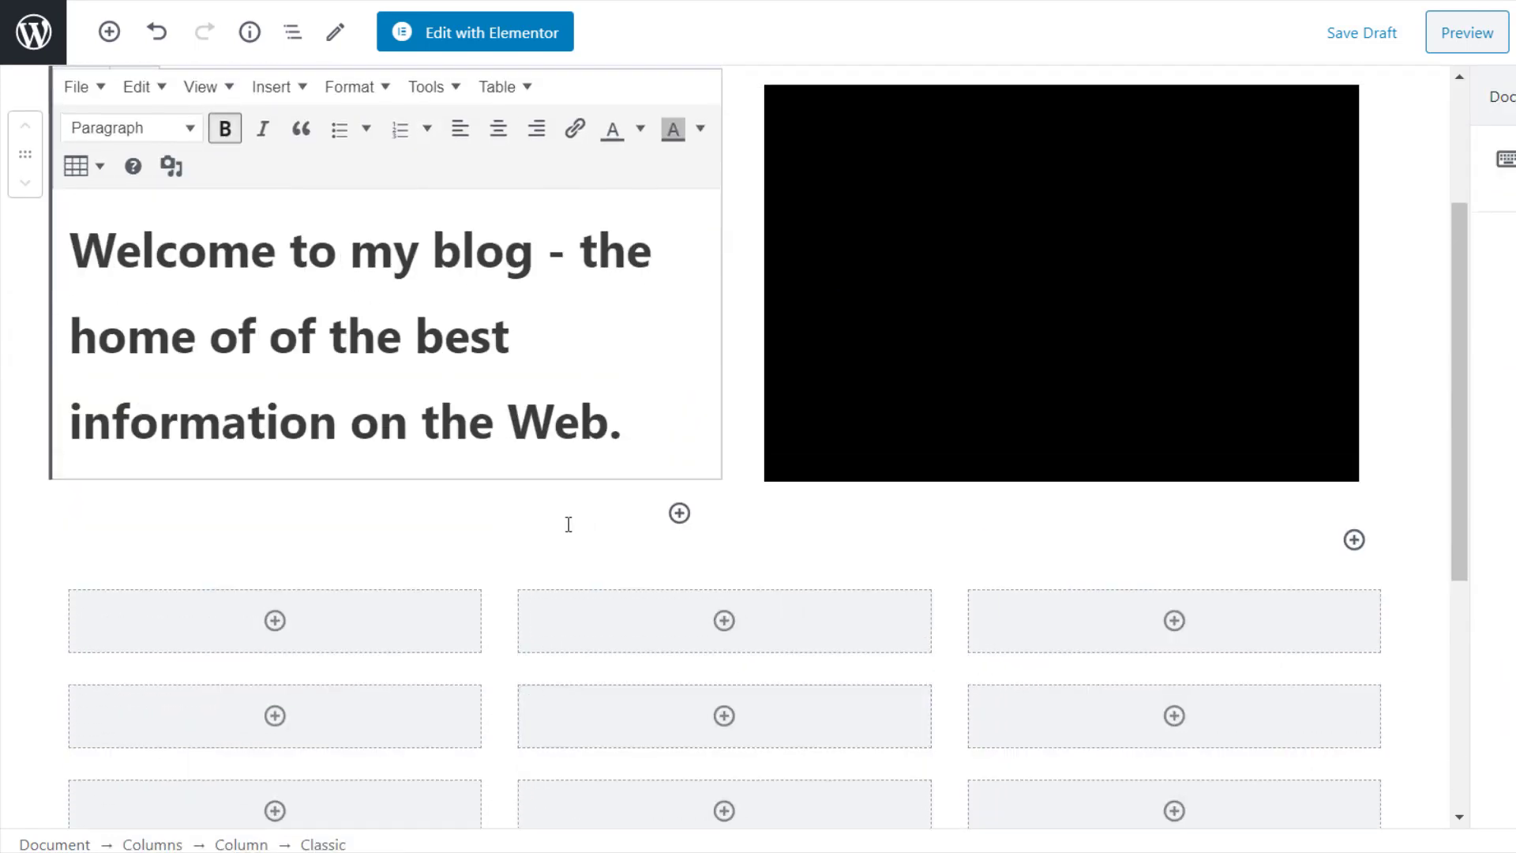
click(568, 525)
scroll(789, 576, up, 3)
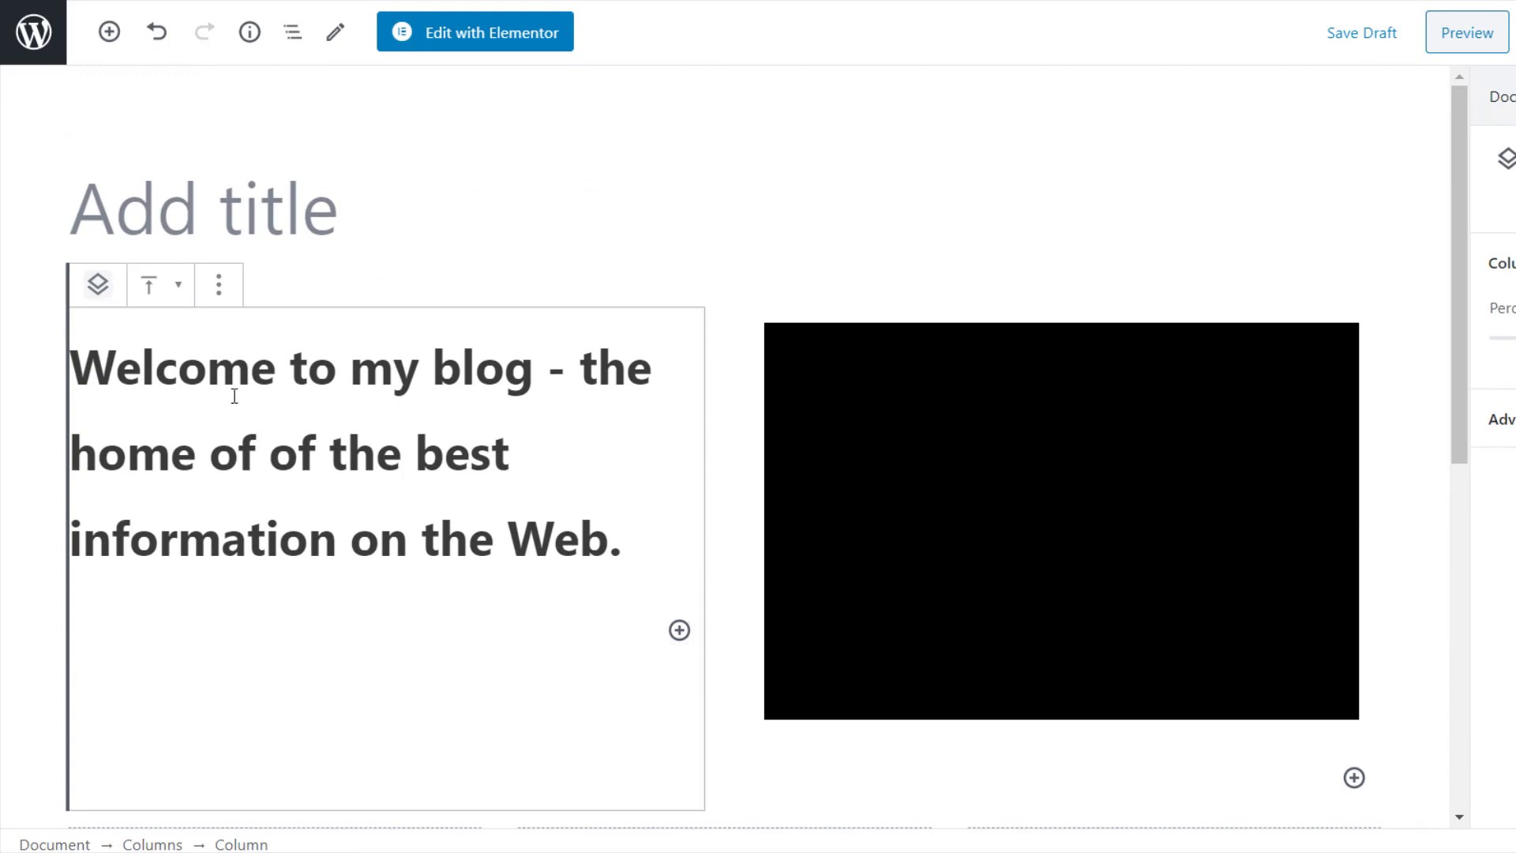
scroll(489, 561, down, 5)
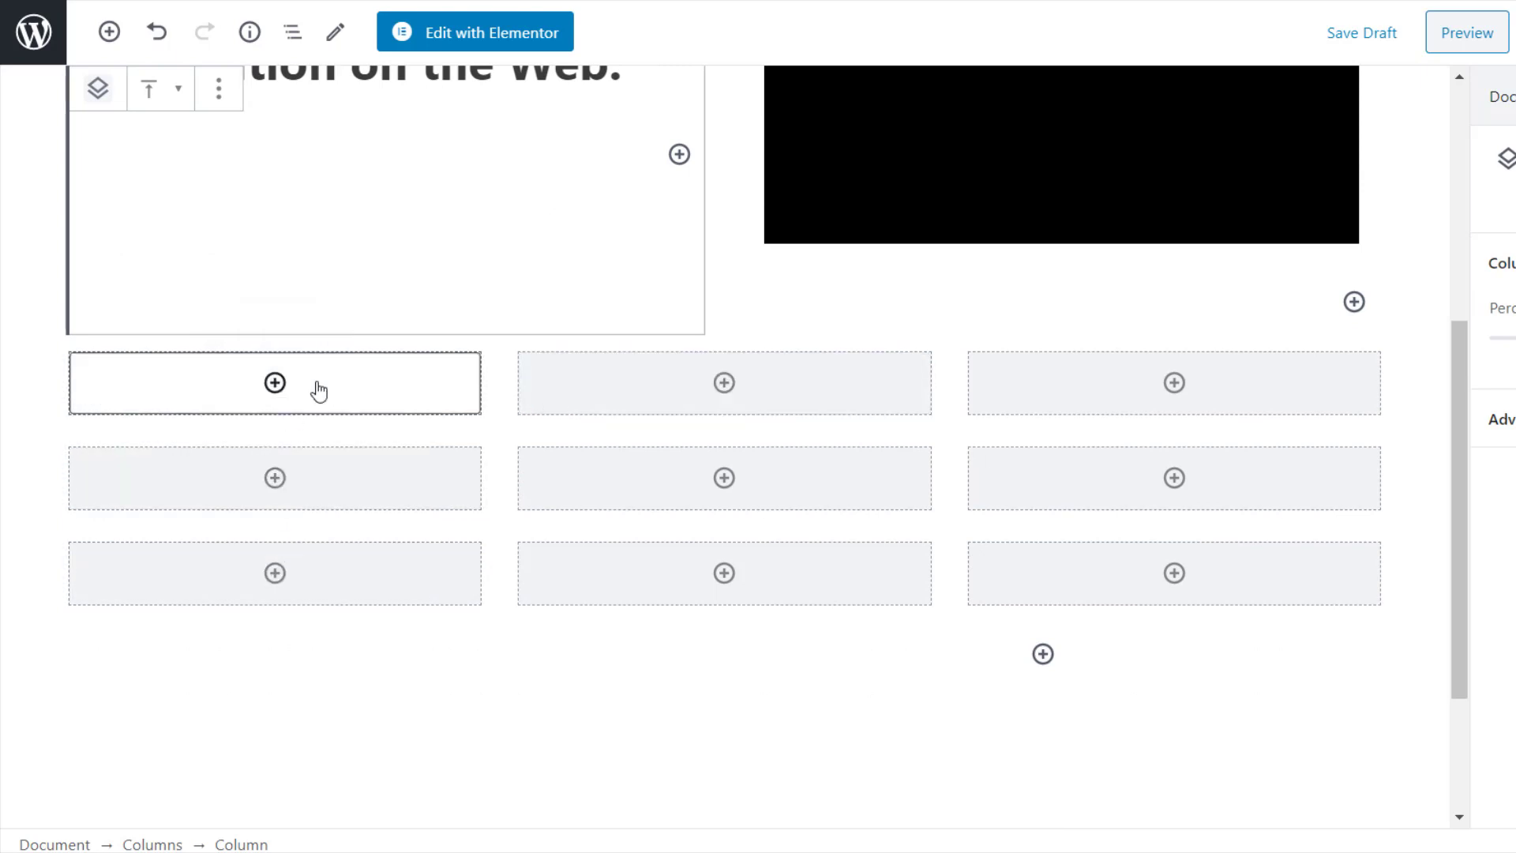
Insert a Classic block in the first grid cell and paste the article card HTML into its source code
click(275, 383)
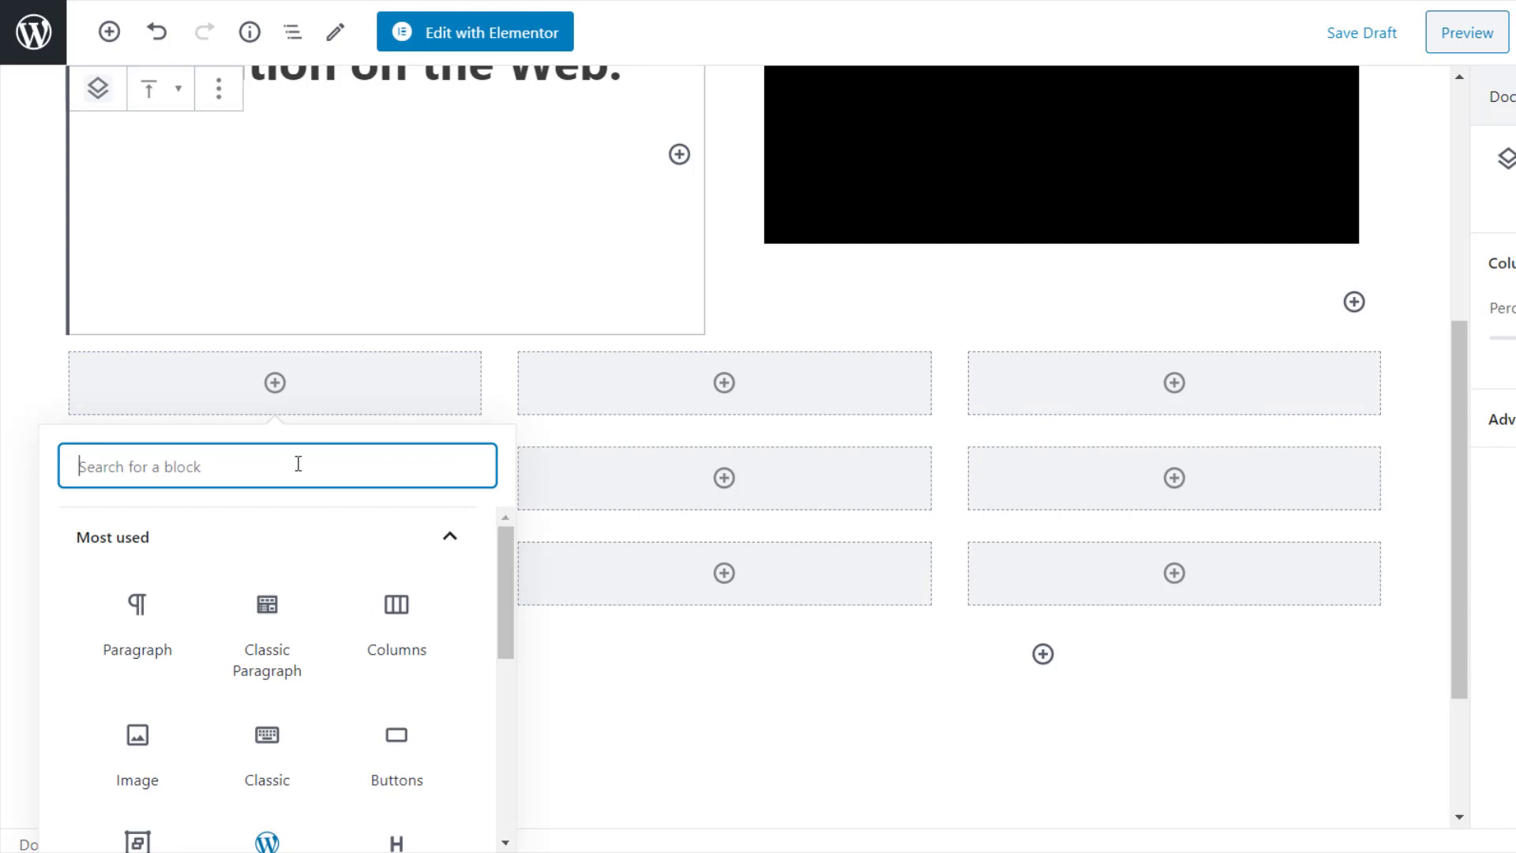
click(267, 750)
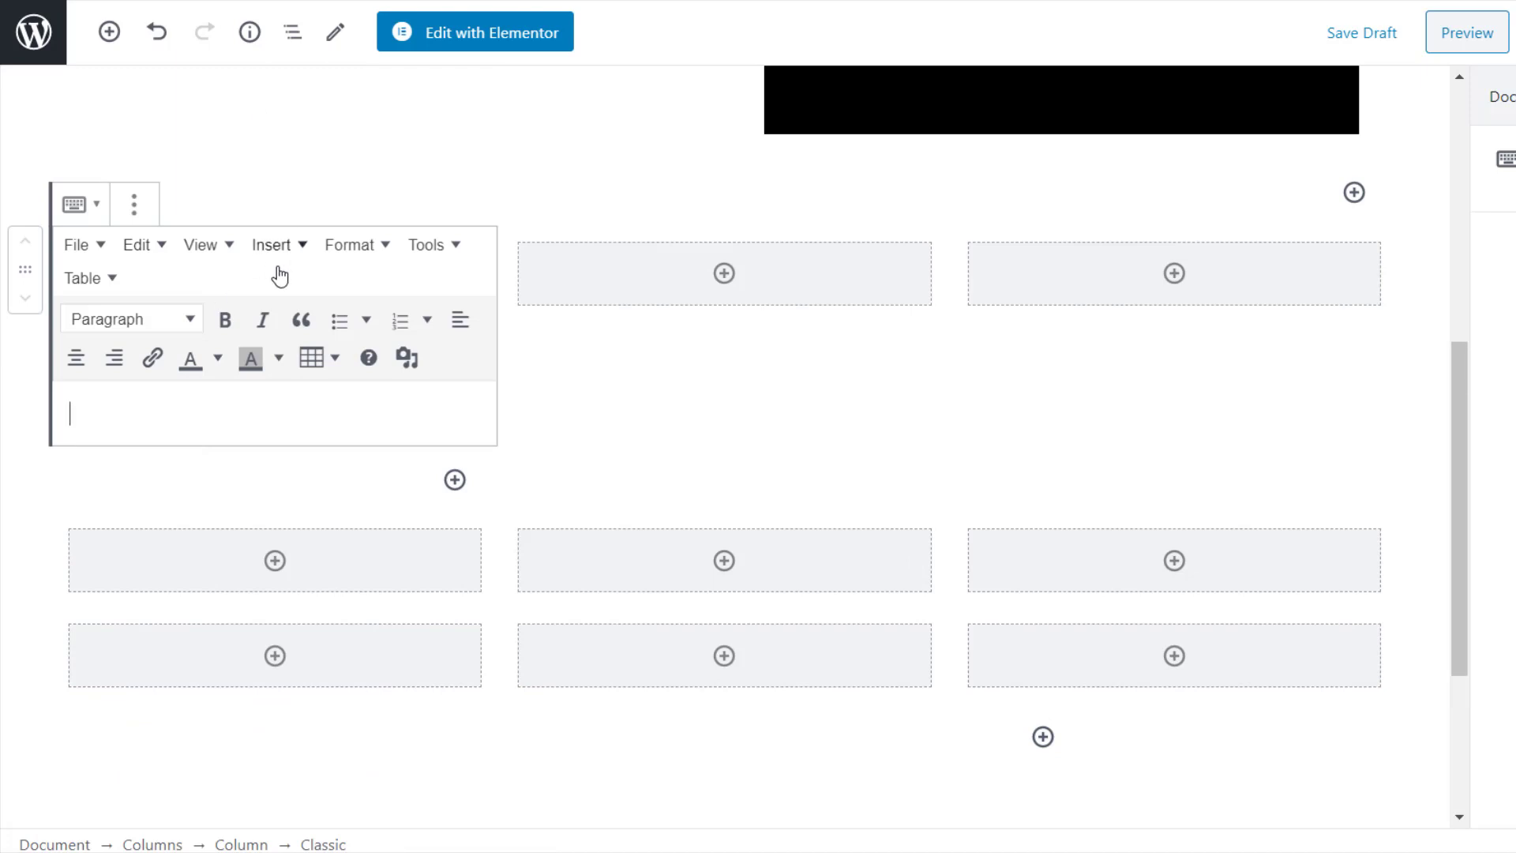
click(138, 246)
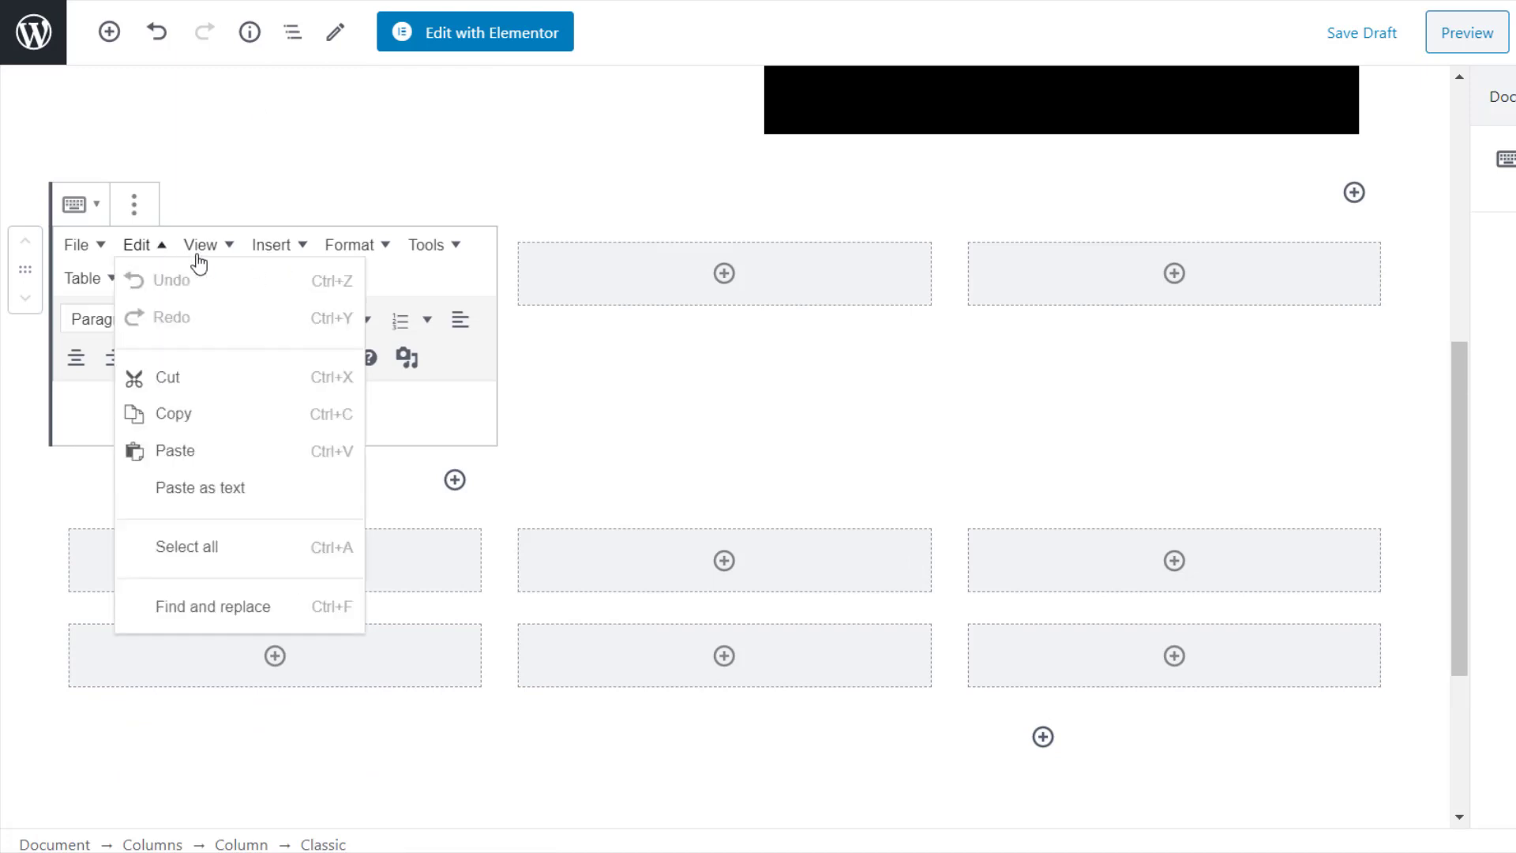
click(198, 254)
click(259, 284)
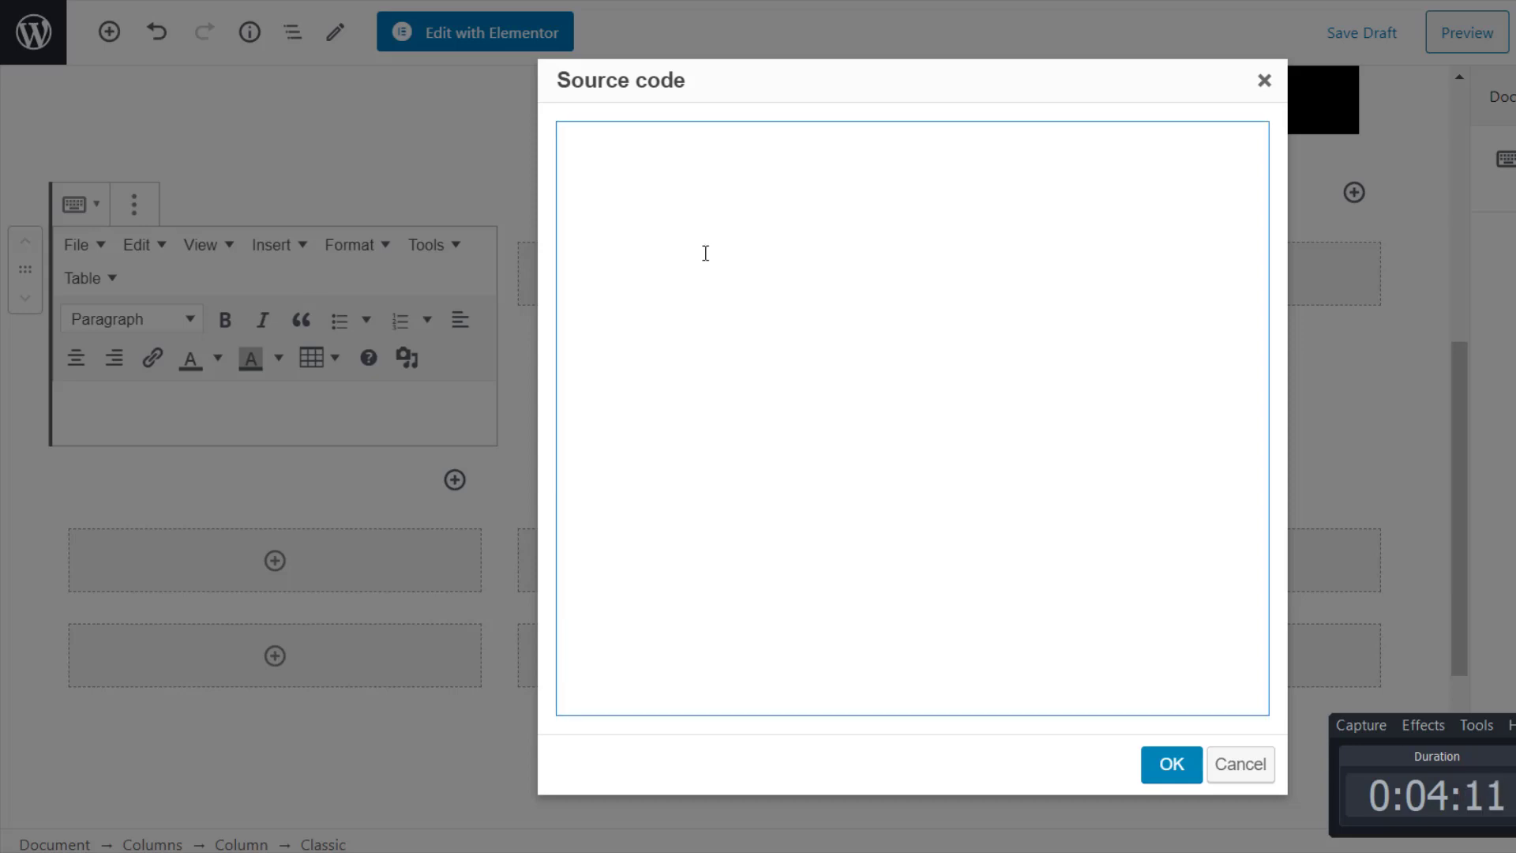
text(<p style="font-size: 32px;"><img src="https://nichesafari.com/wp-content/uploads/2020/09/filler-image.jpg" /><br /><strong>Article Title</strong></p> <p>A short description of the article to entice people to read it.</p><p><center><button>Read More</button></center></p>)
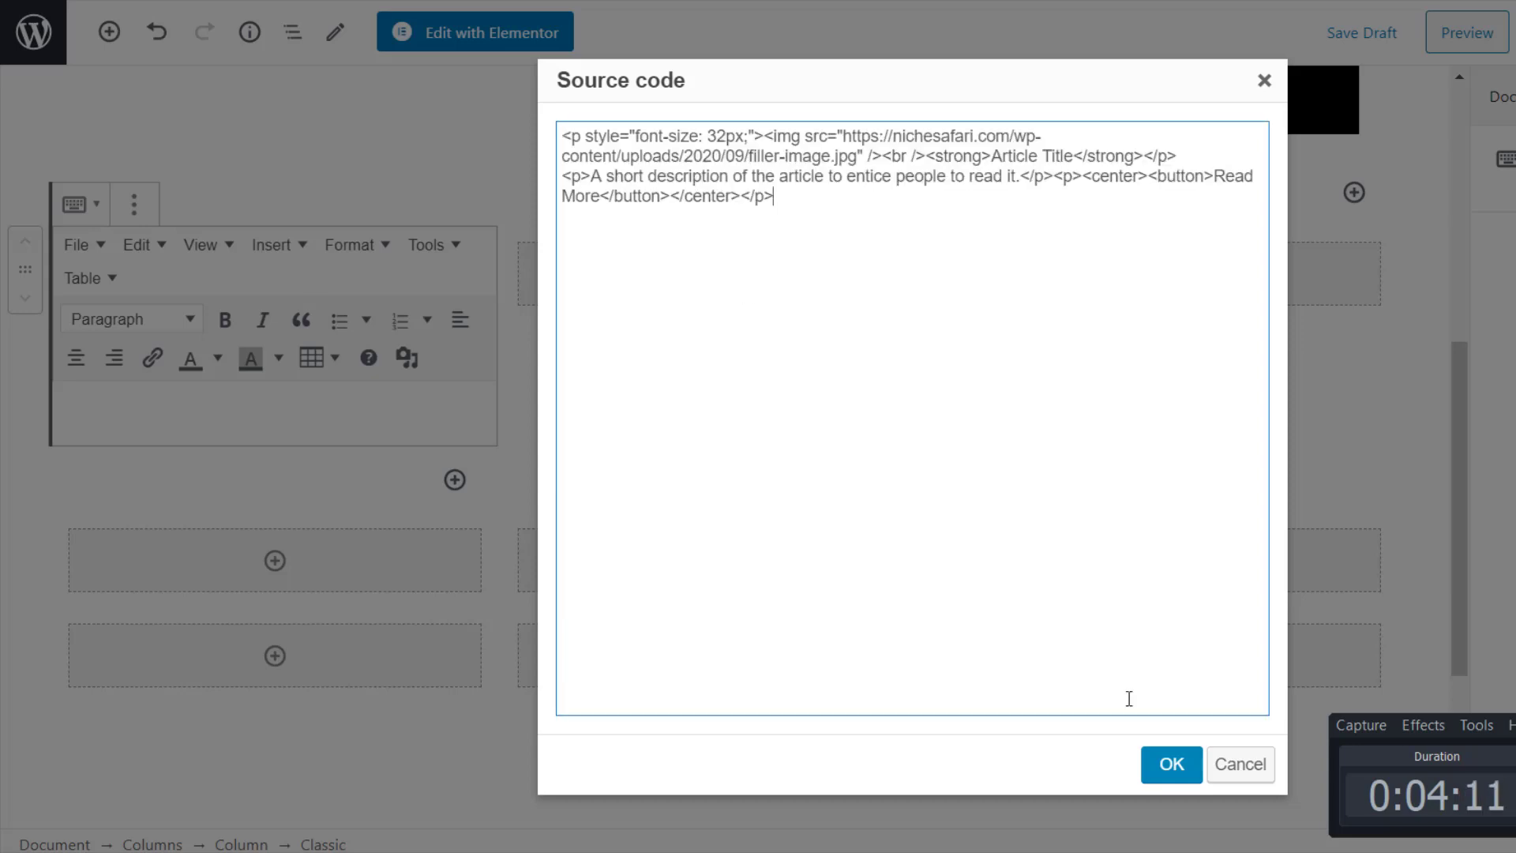
click(1175, 777)
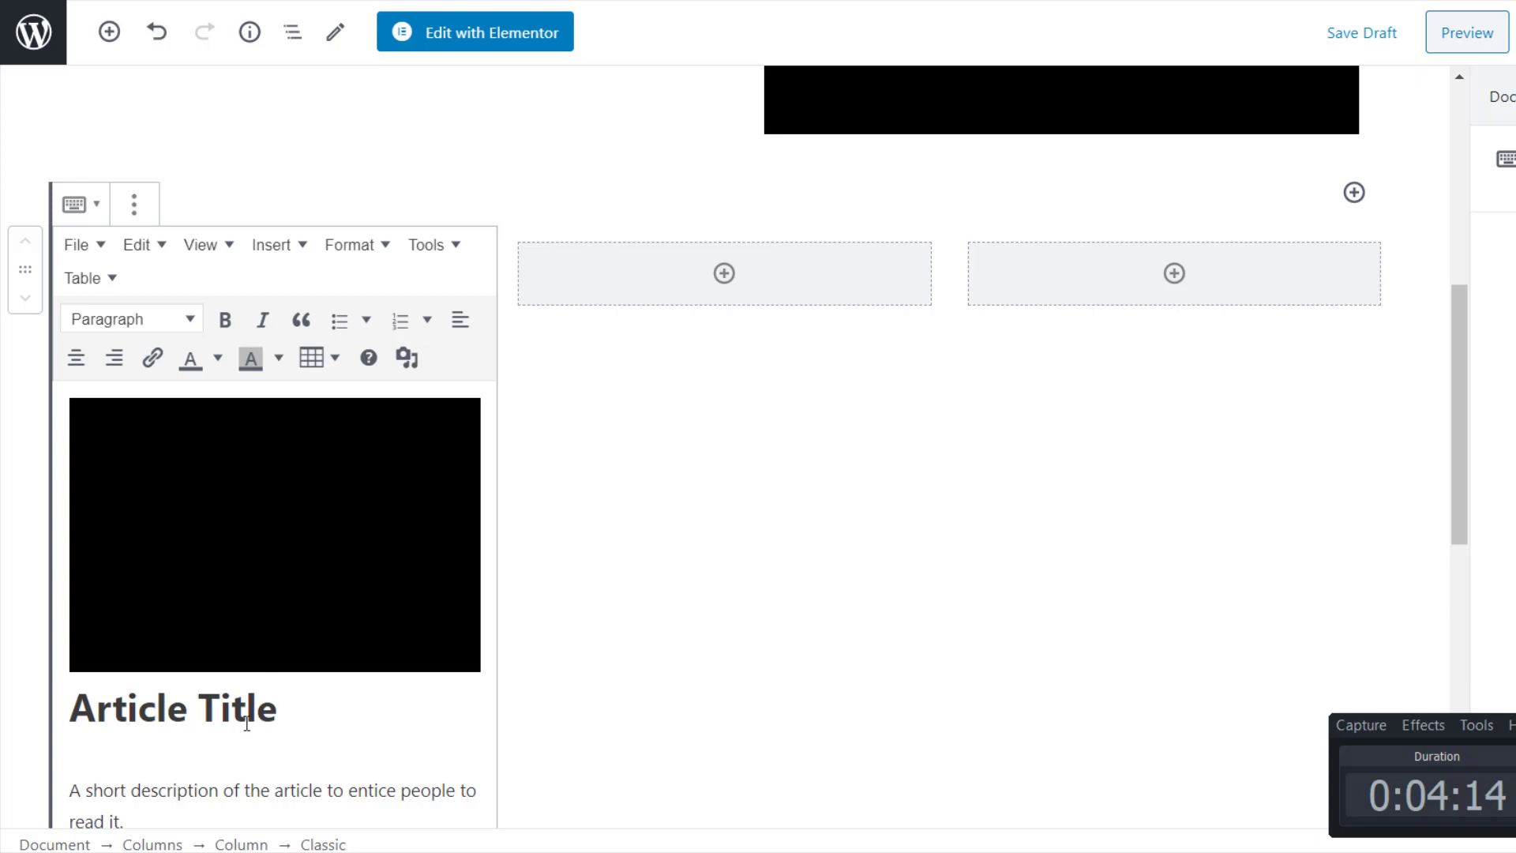
In the card's source code, add style="background-color:blue" to the Read More button and apply it
scroll(244, 721, down, 2)
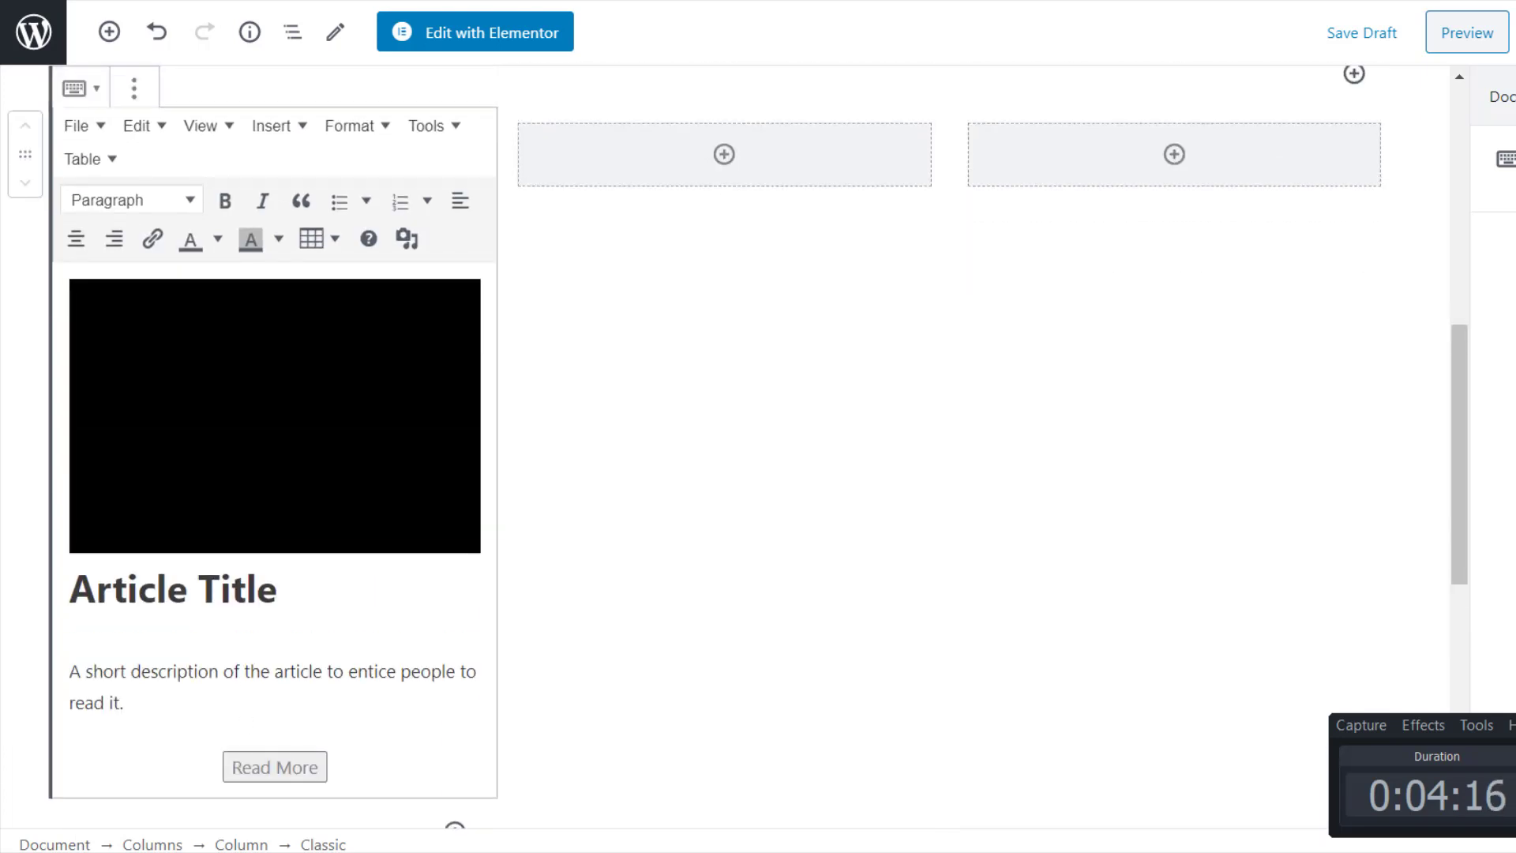
click(148, 537)
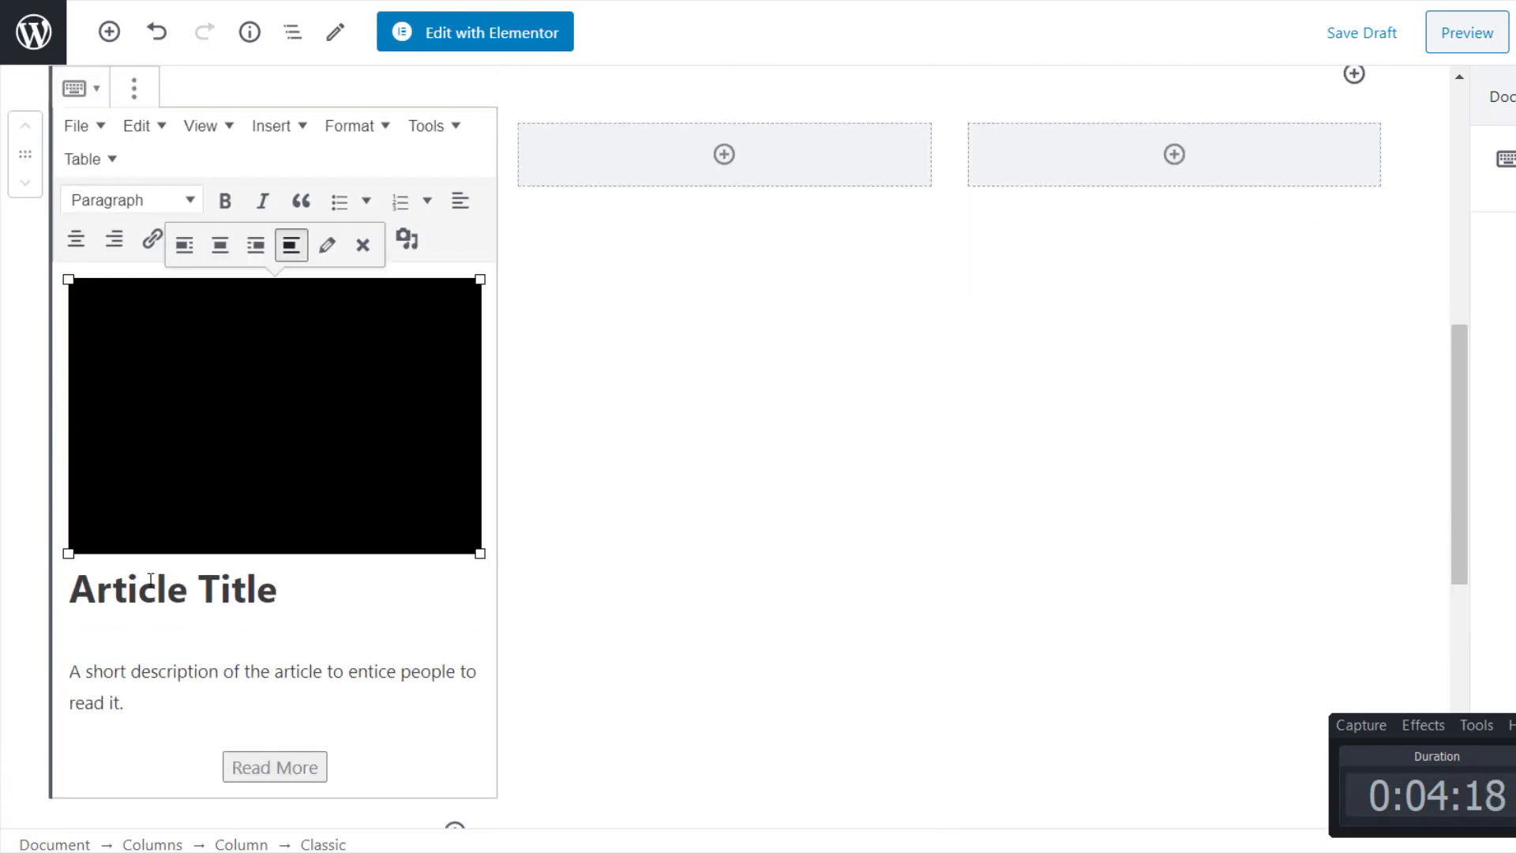
drag(120, 671, 190, 694)
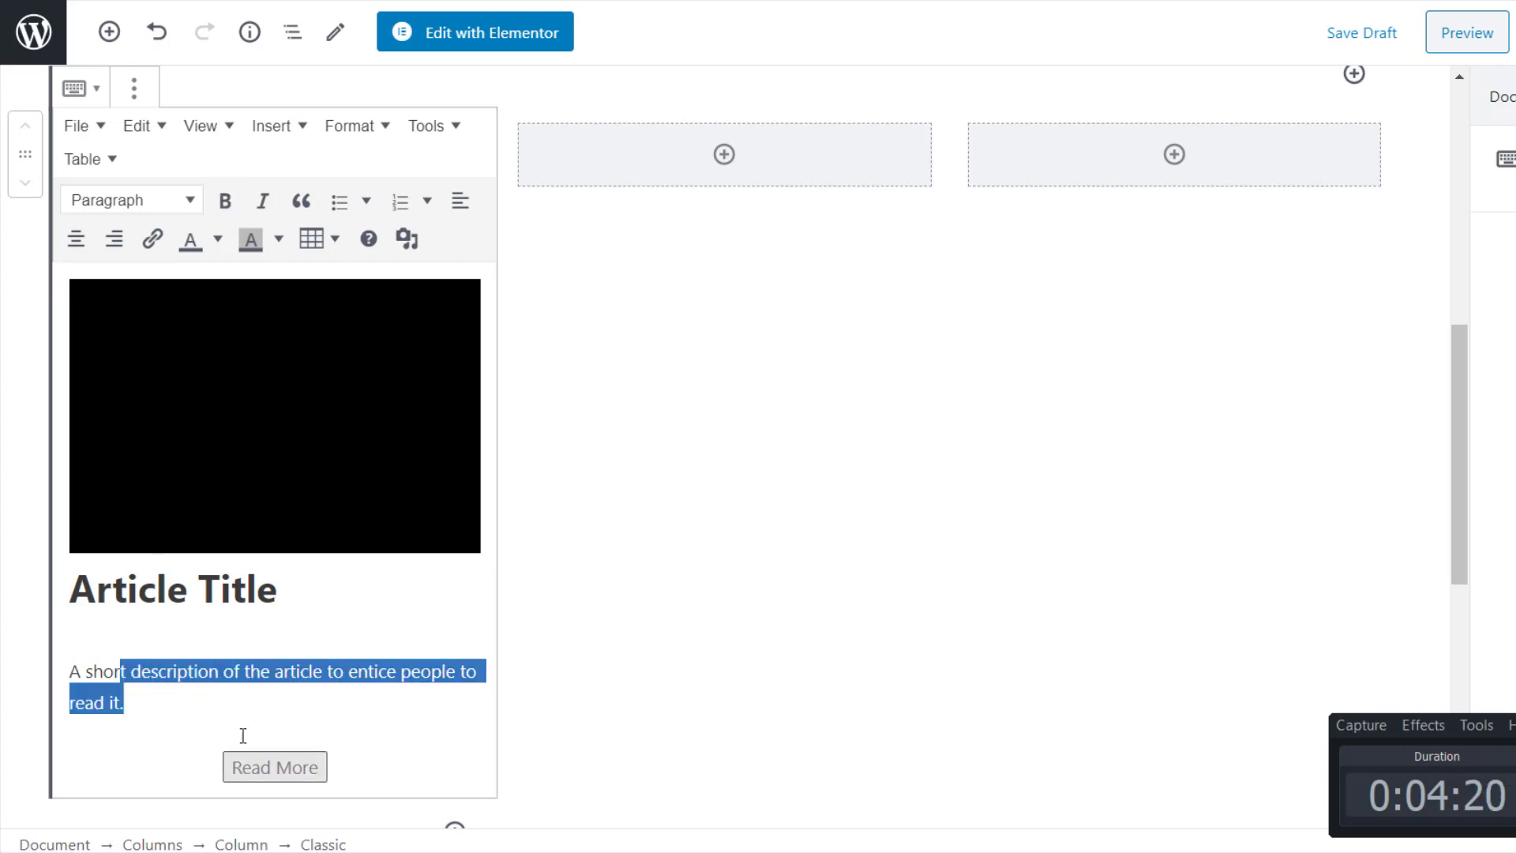
click(157, 671)
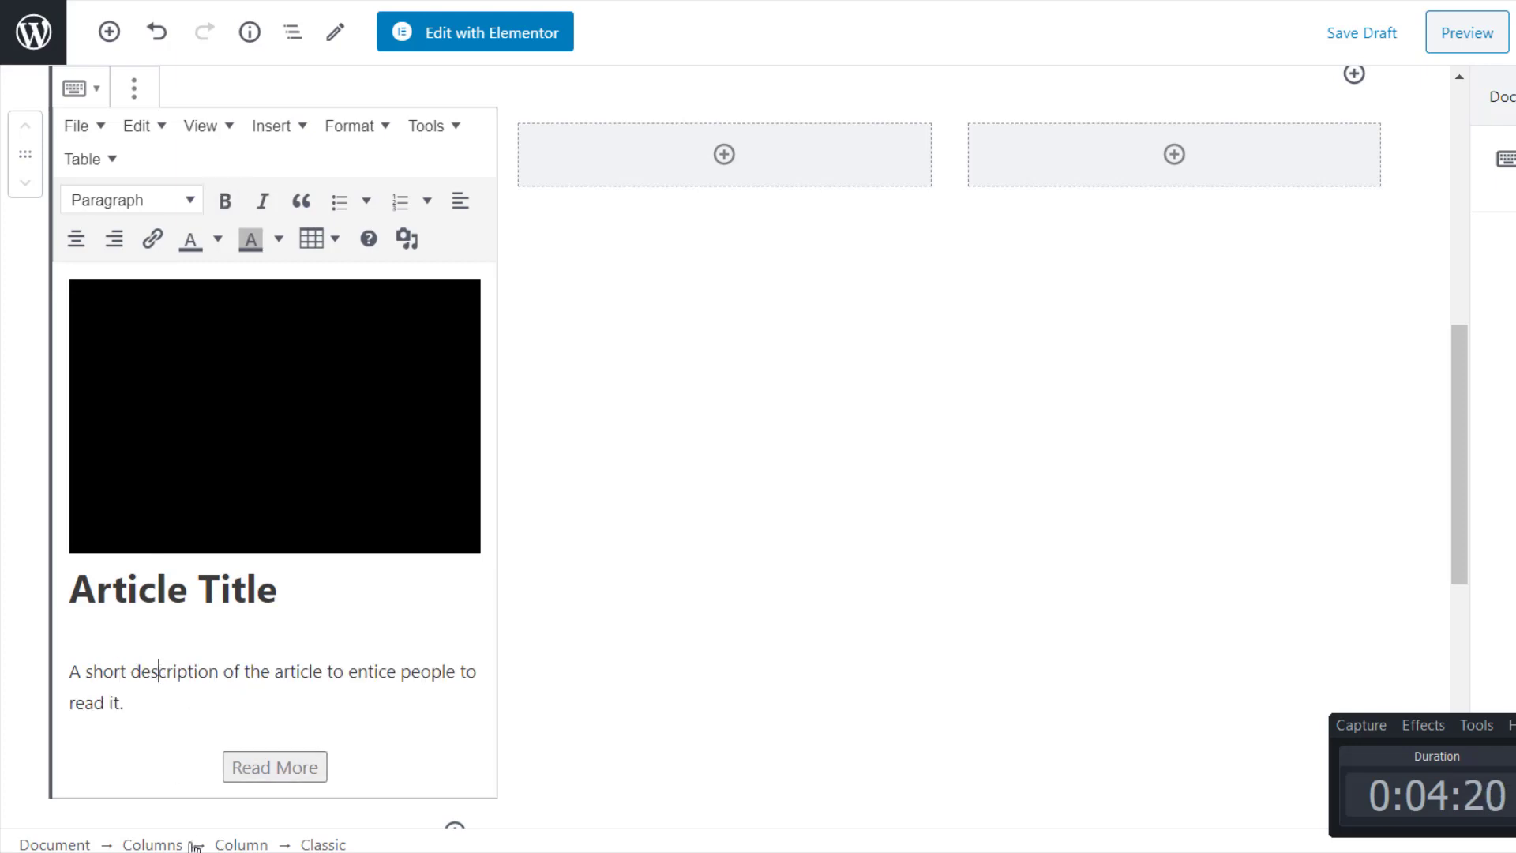
click(210, 126)
click(216, 161)
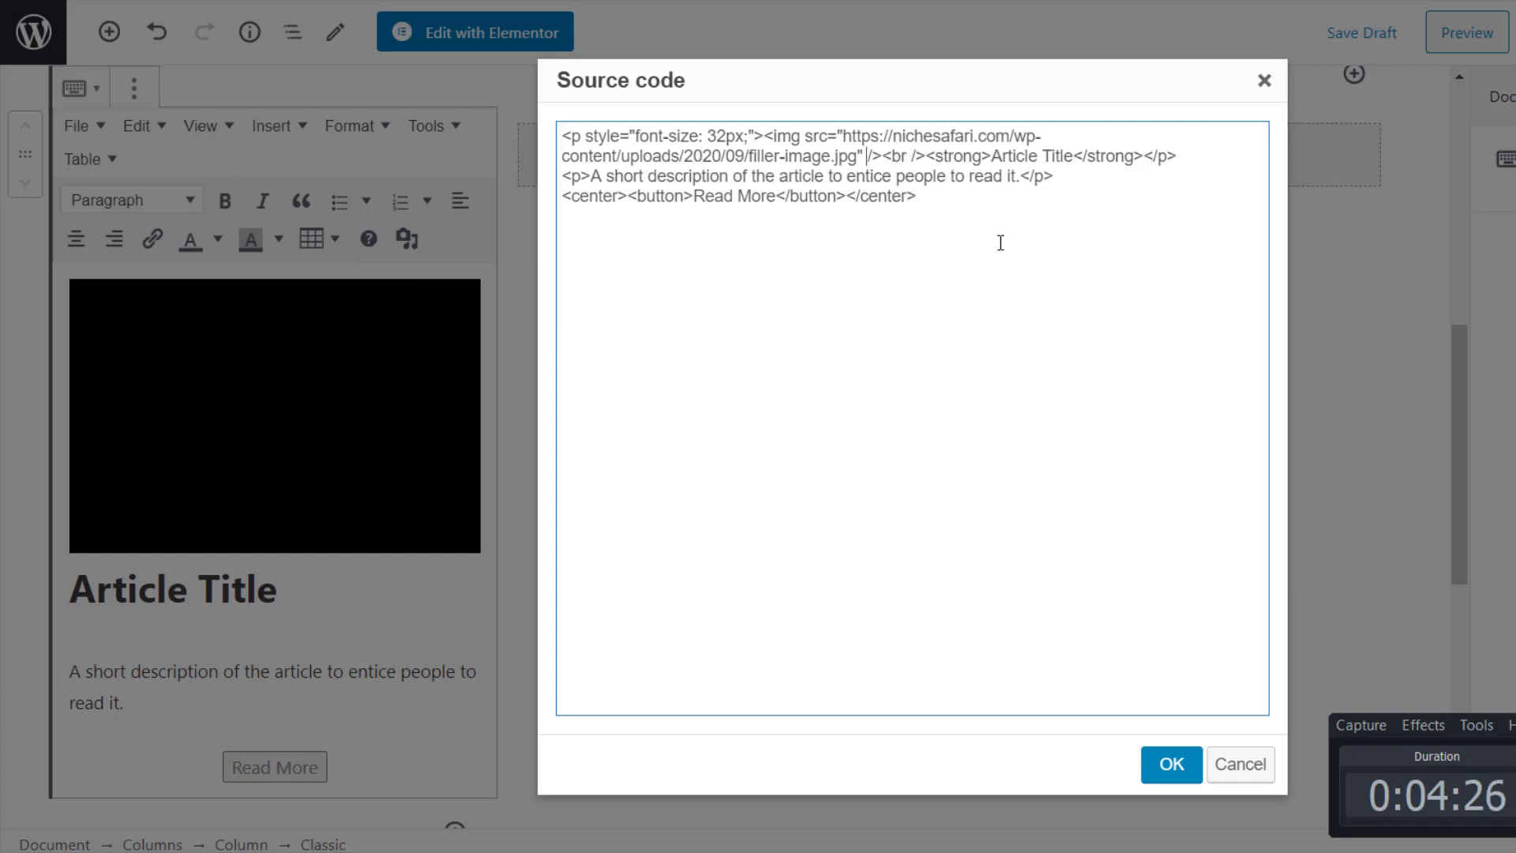
text(width)
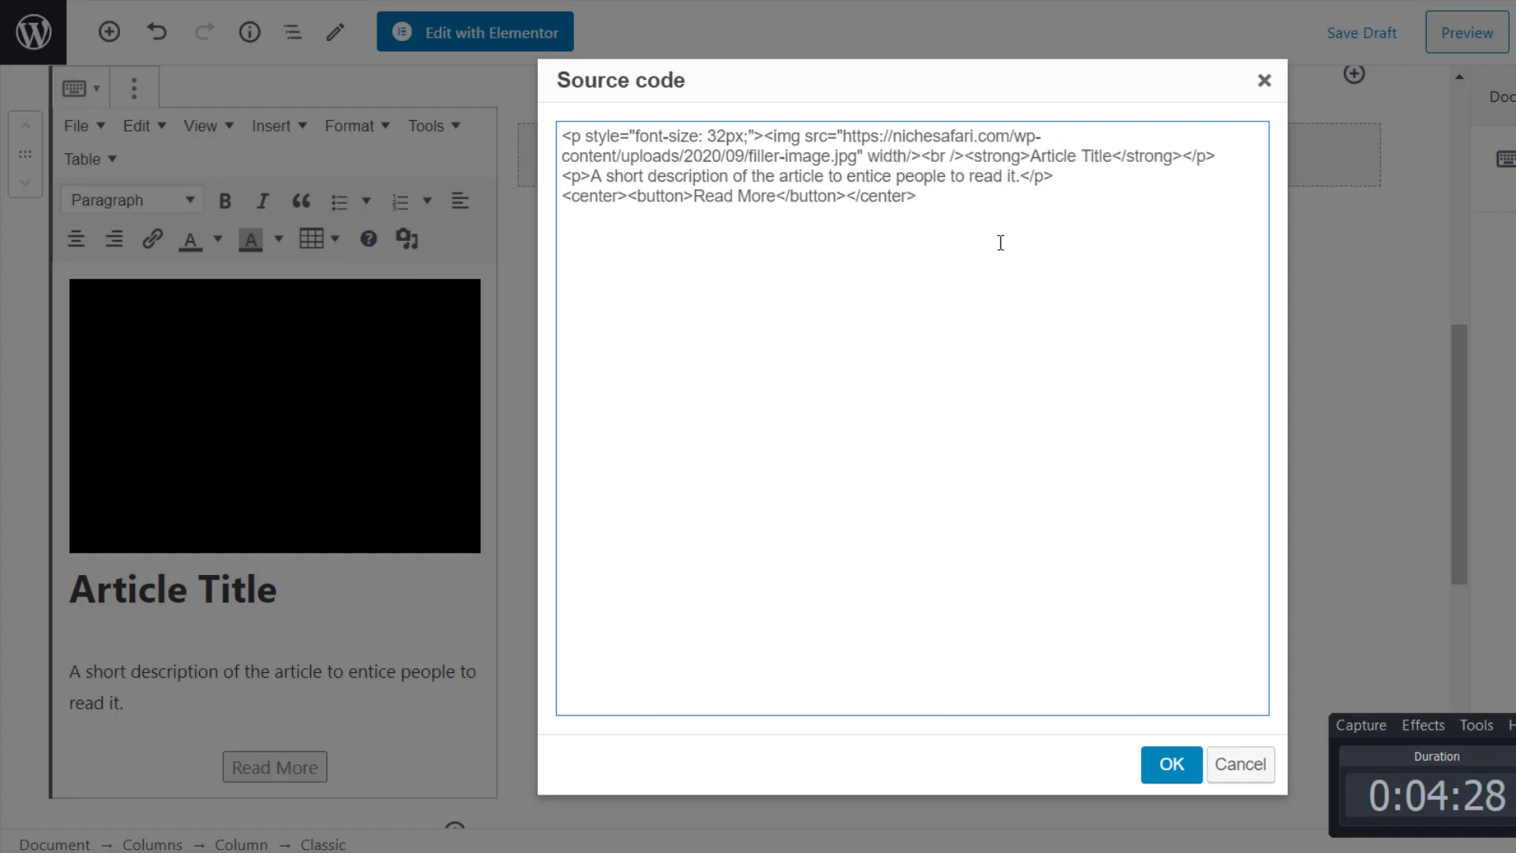
text(="100%)
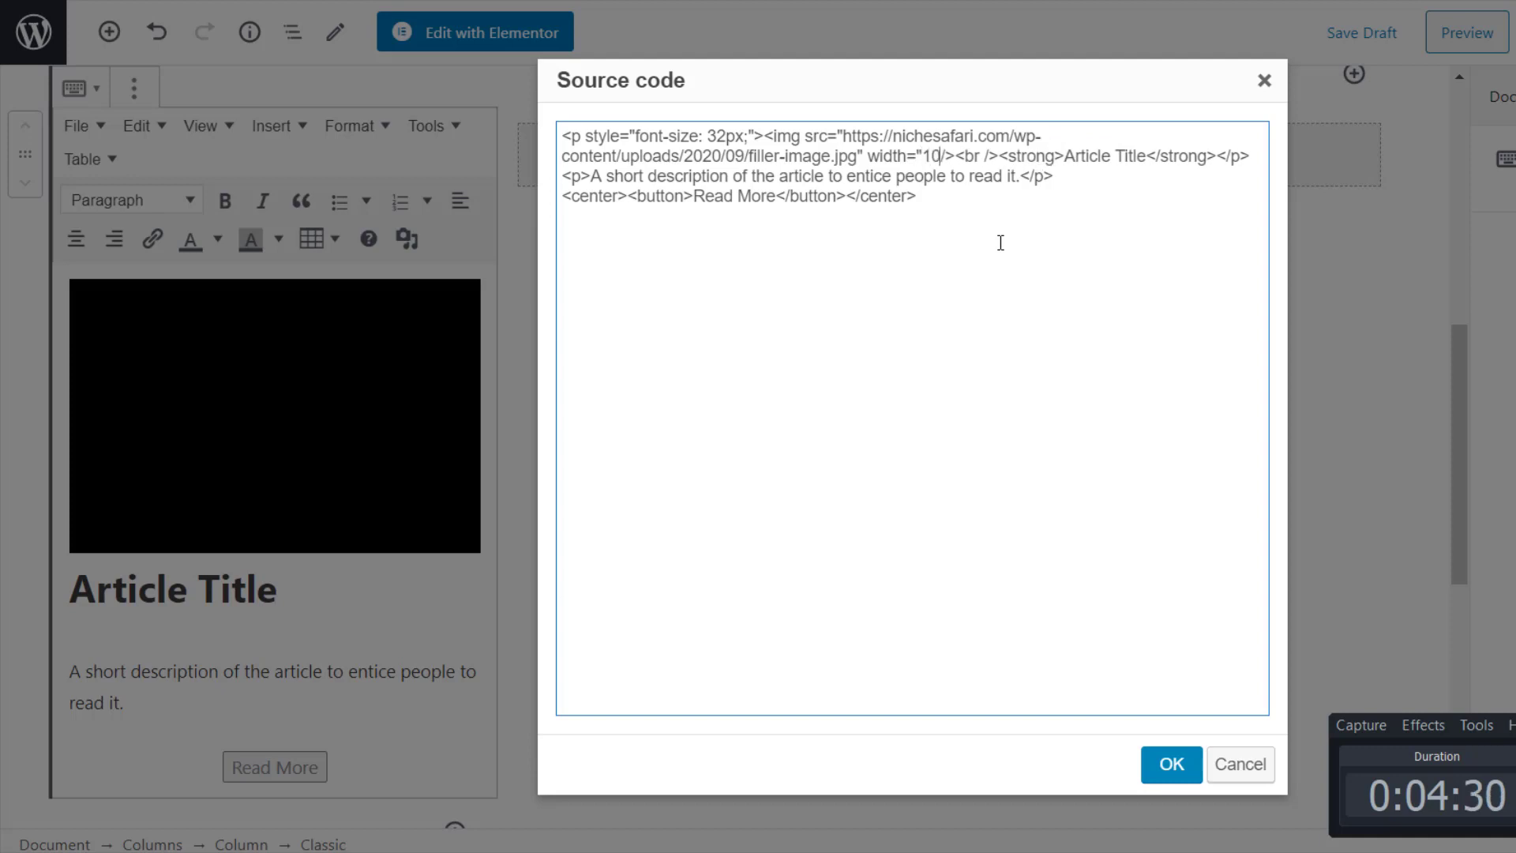
text(")
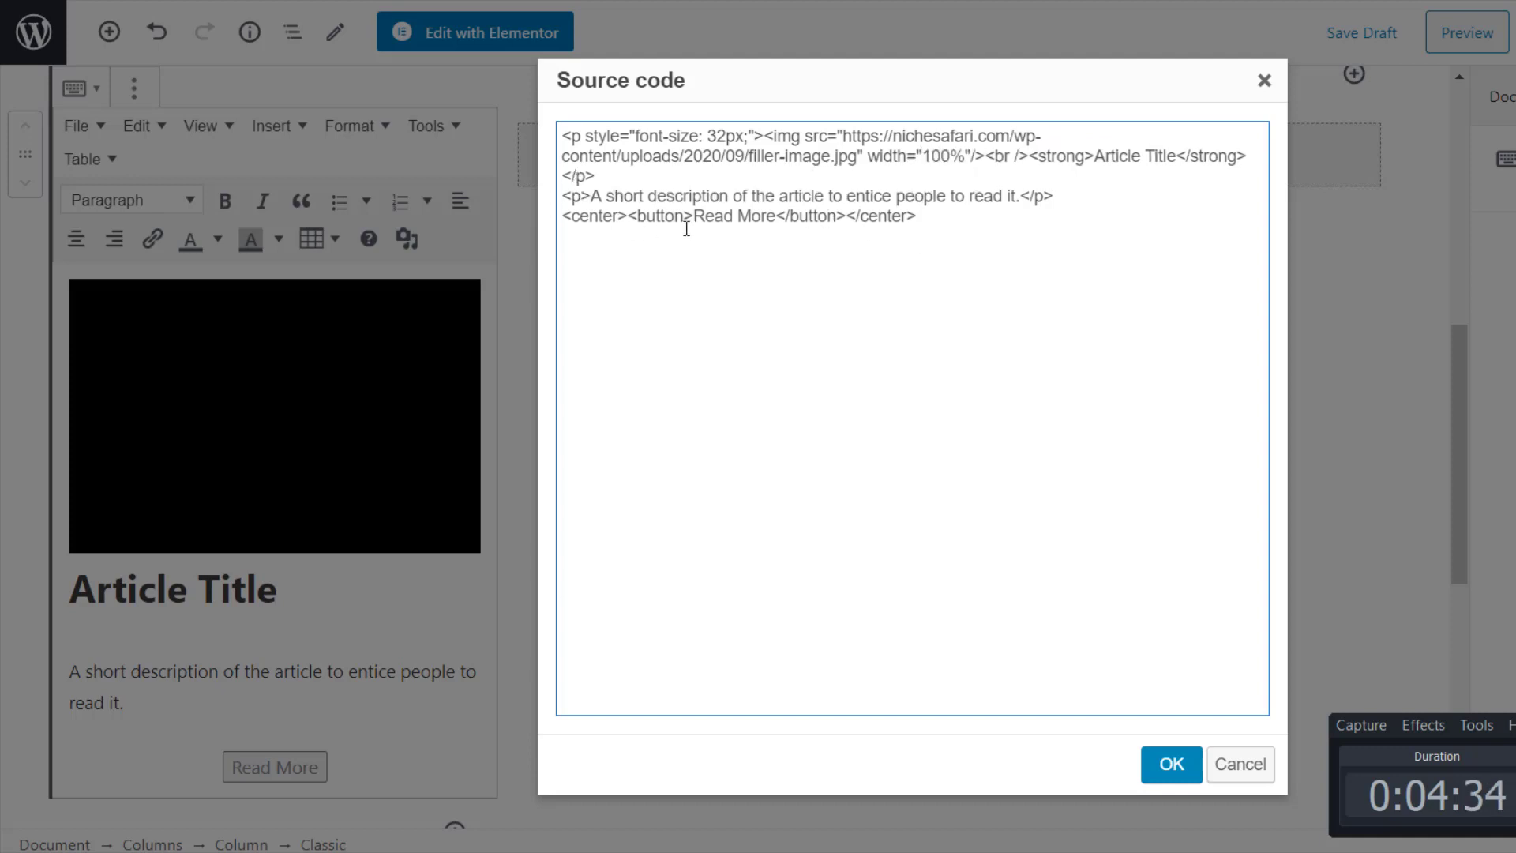
text(stlye)
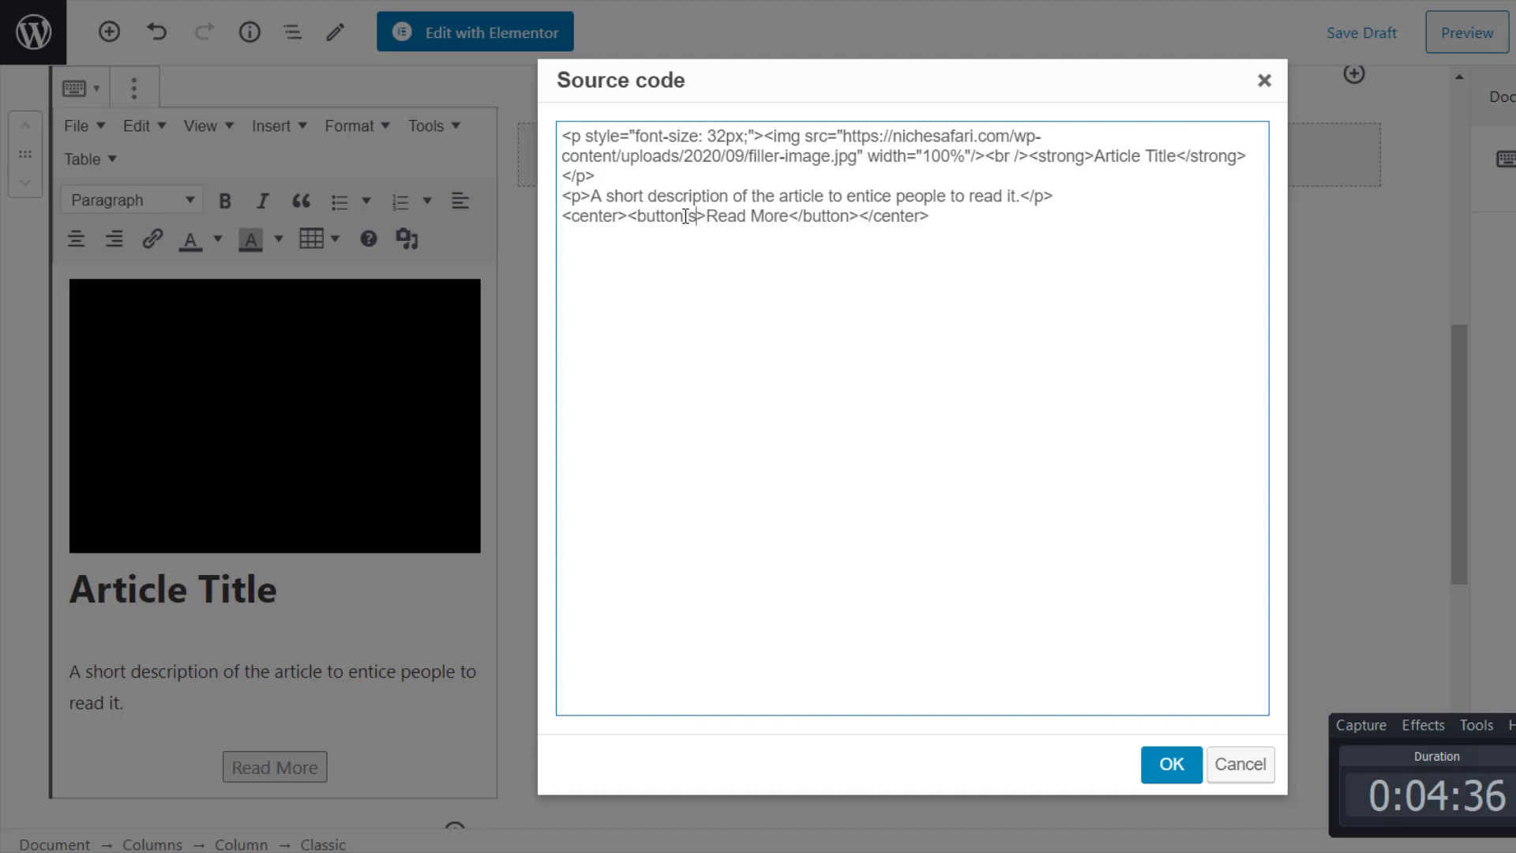
key(BackSpace)
key(BackSpace)
key(BackSpace)
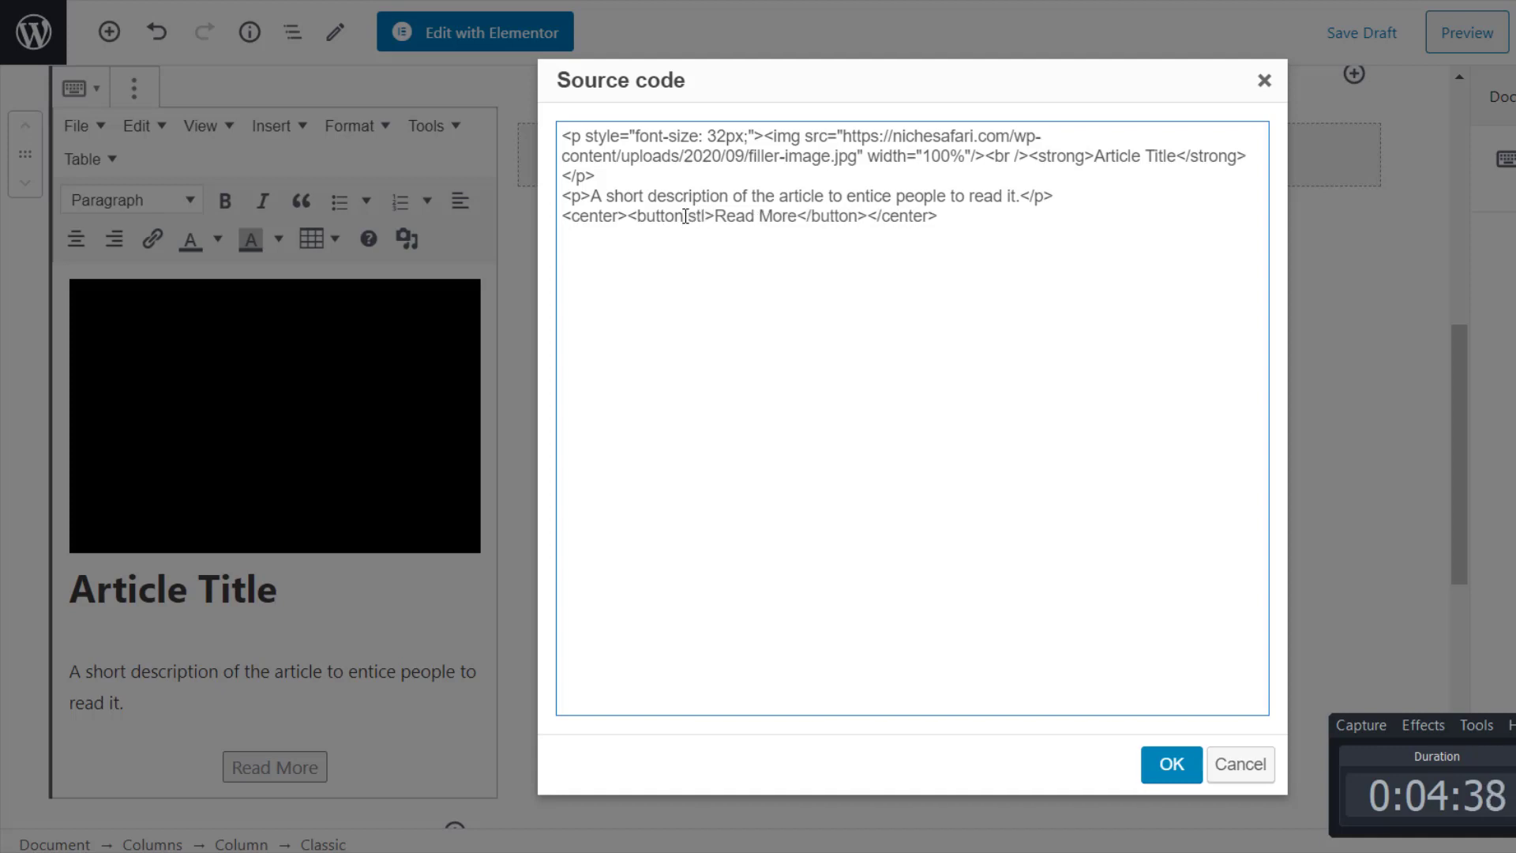
text(yle="background)
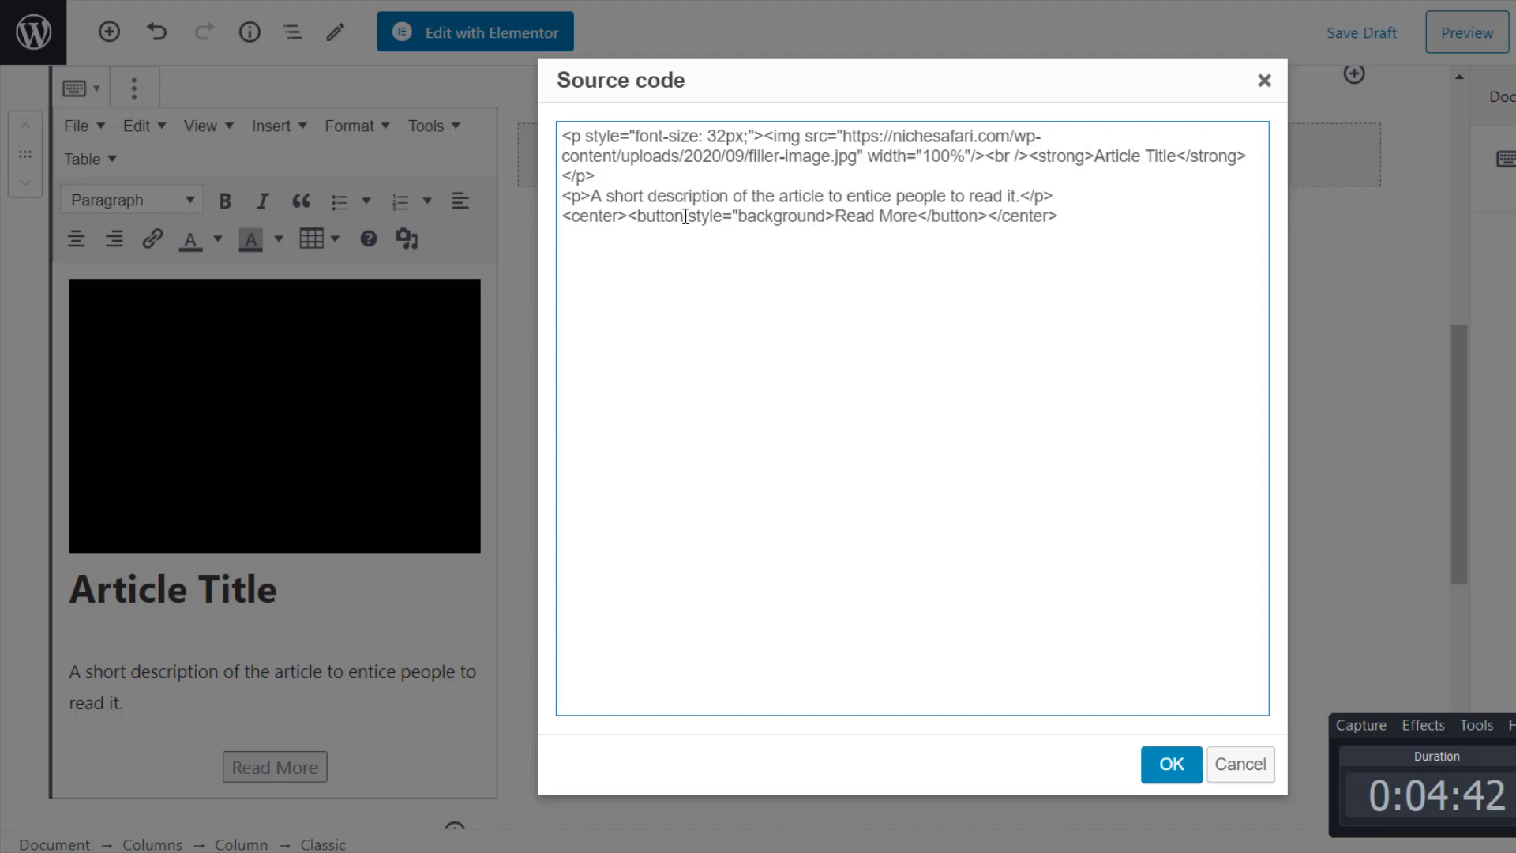
text(-color:)
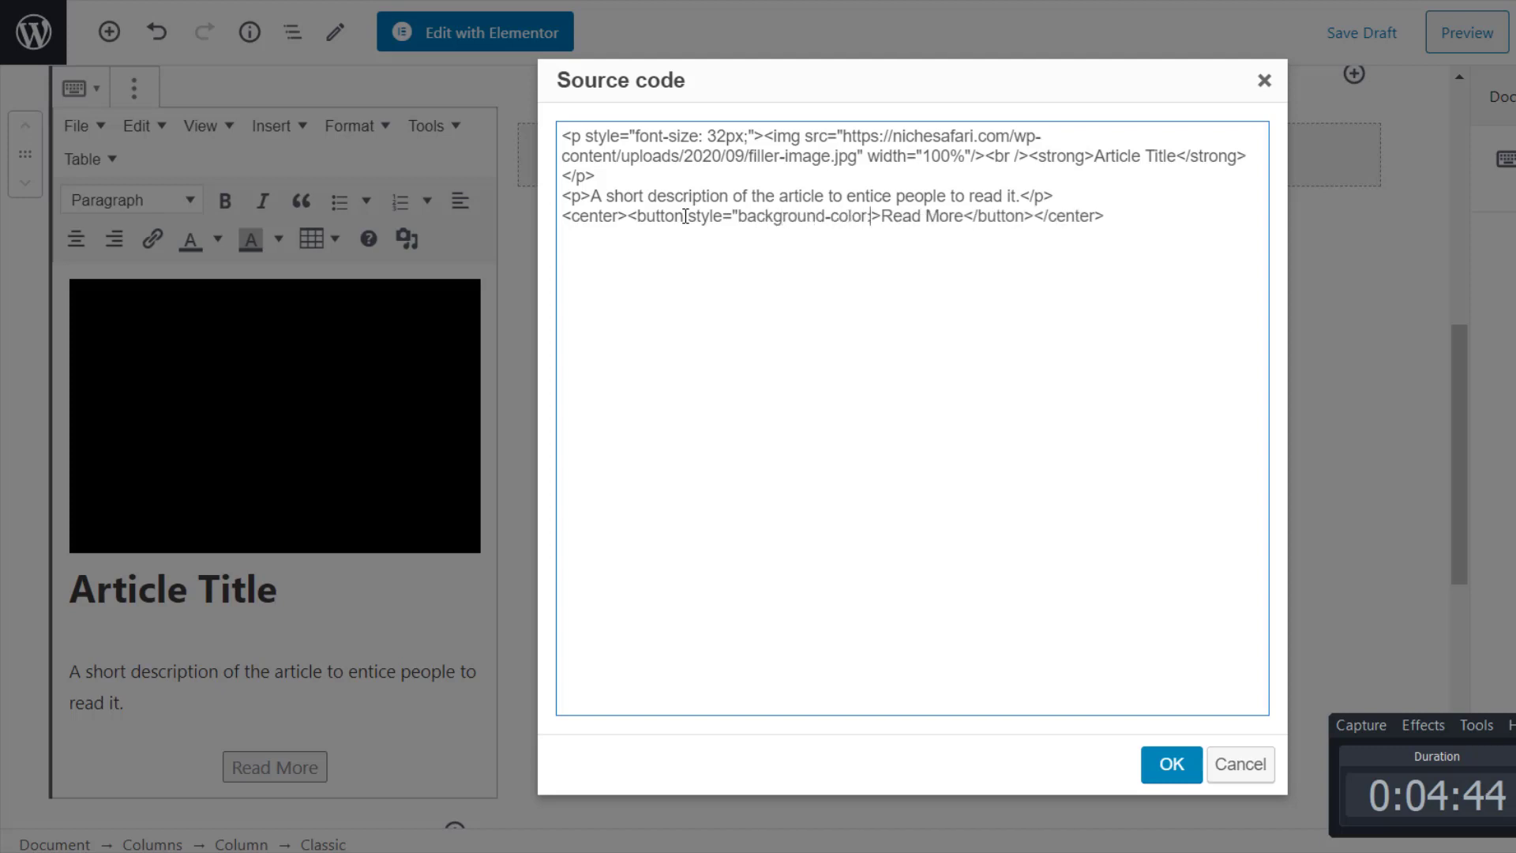
text(blue")
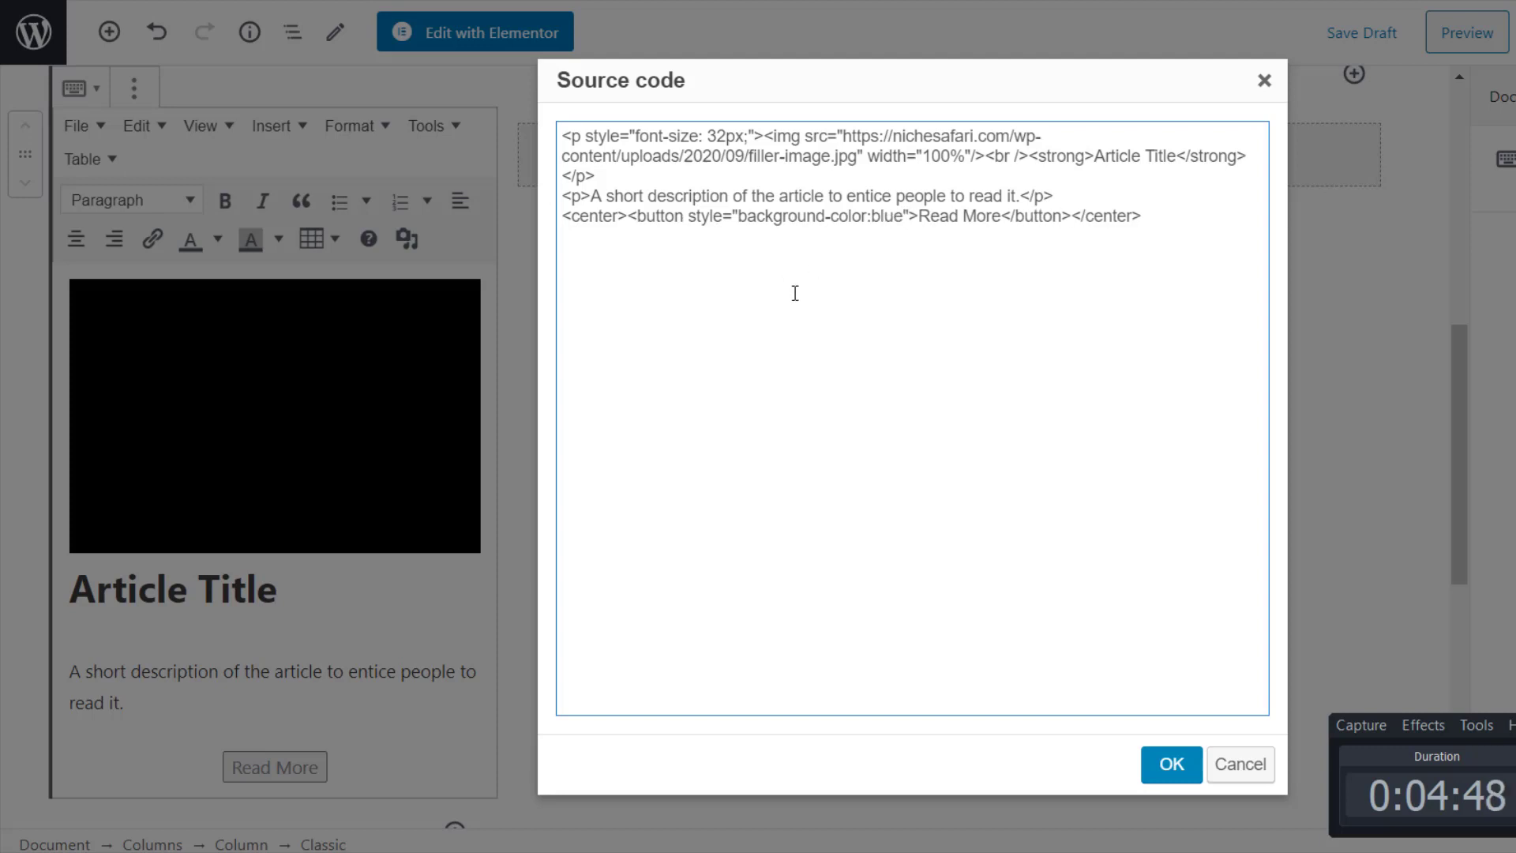
click(1169, 763)
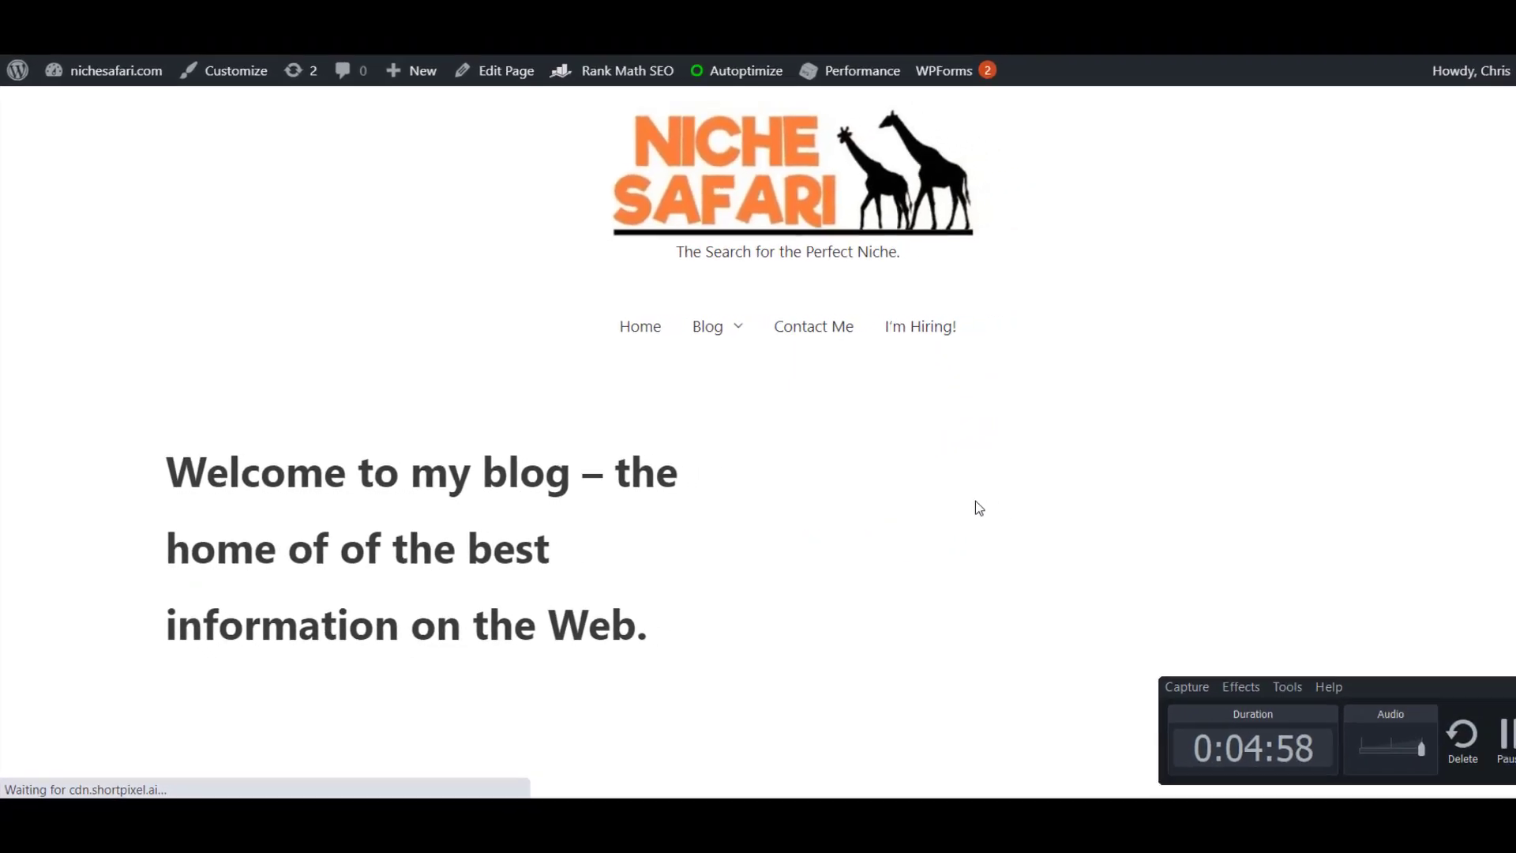
Review the welcome text, image and blue Read More card in the preview, then return to the editor's middle column
scroll(1029, 511, down, 1)
scroll(946, 505, down, 5)
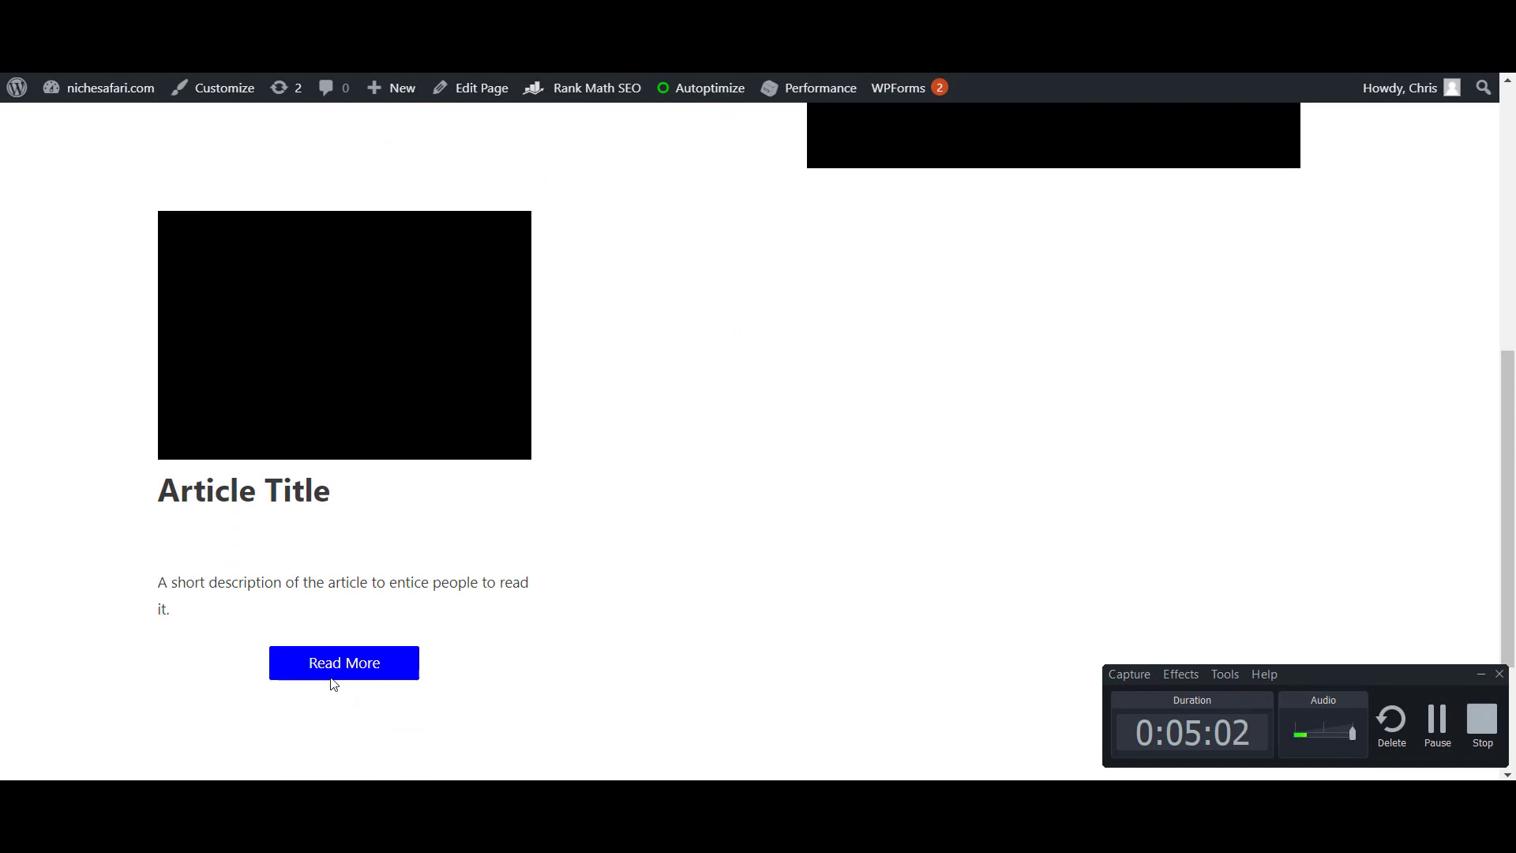
mouse_move(241, 298)
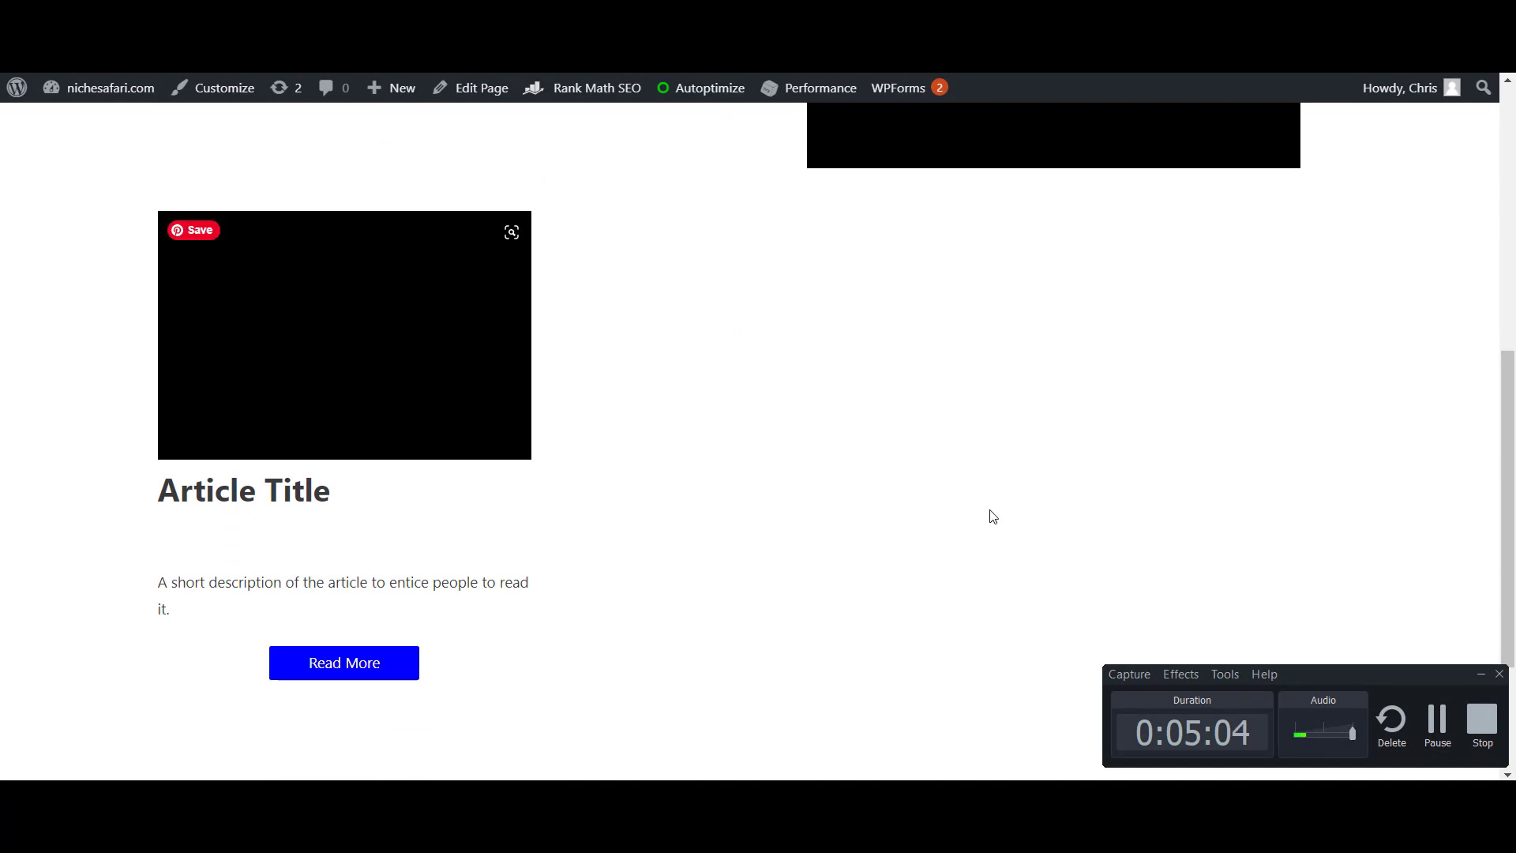
scroll(993, 517, up, 5)
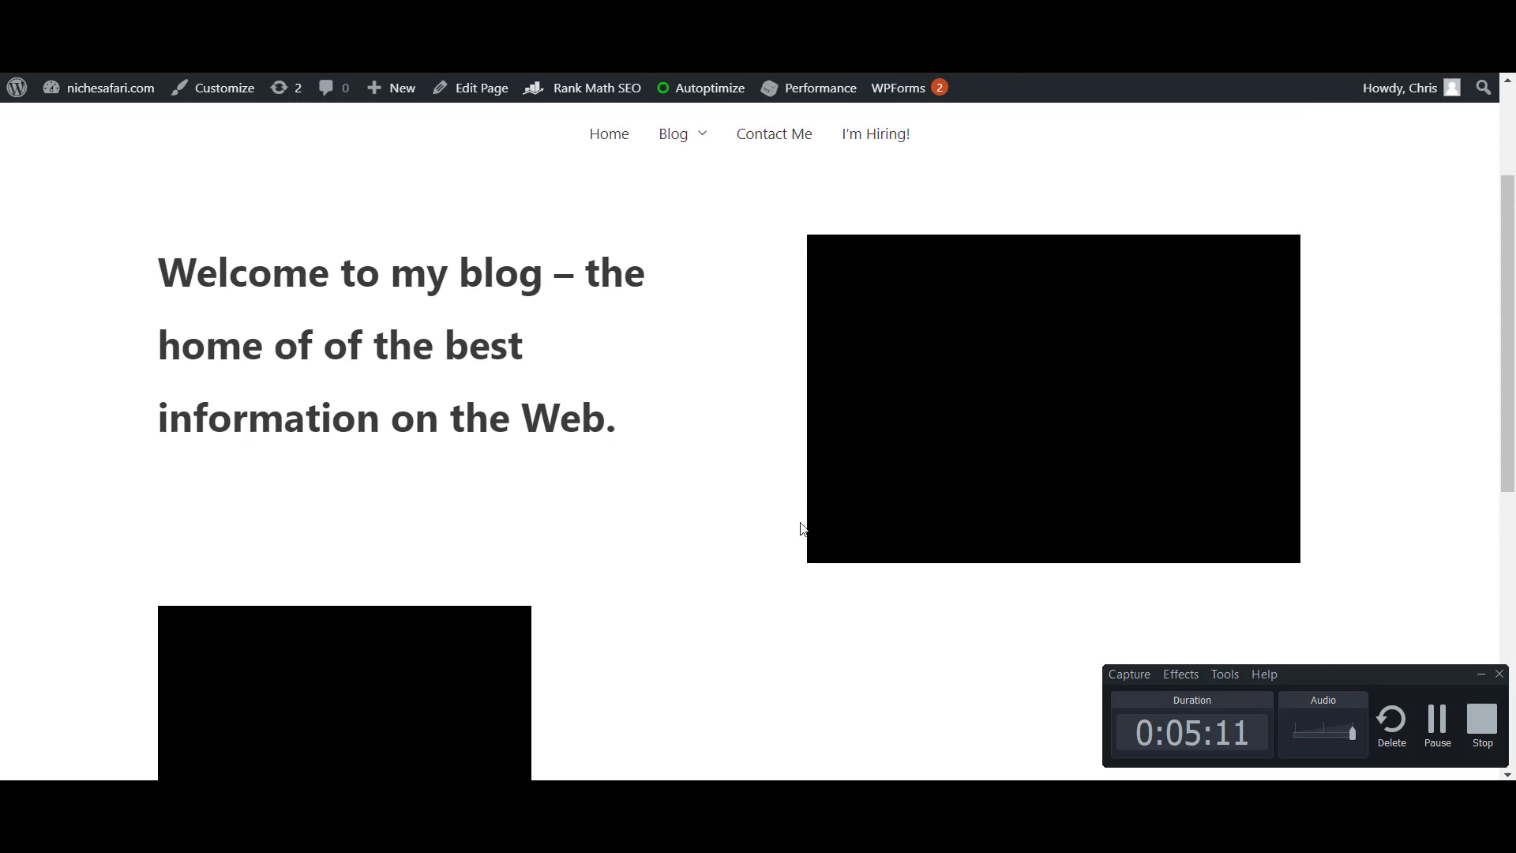
scroll(802, 528, down, 1)
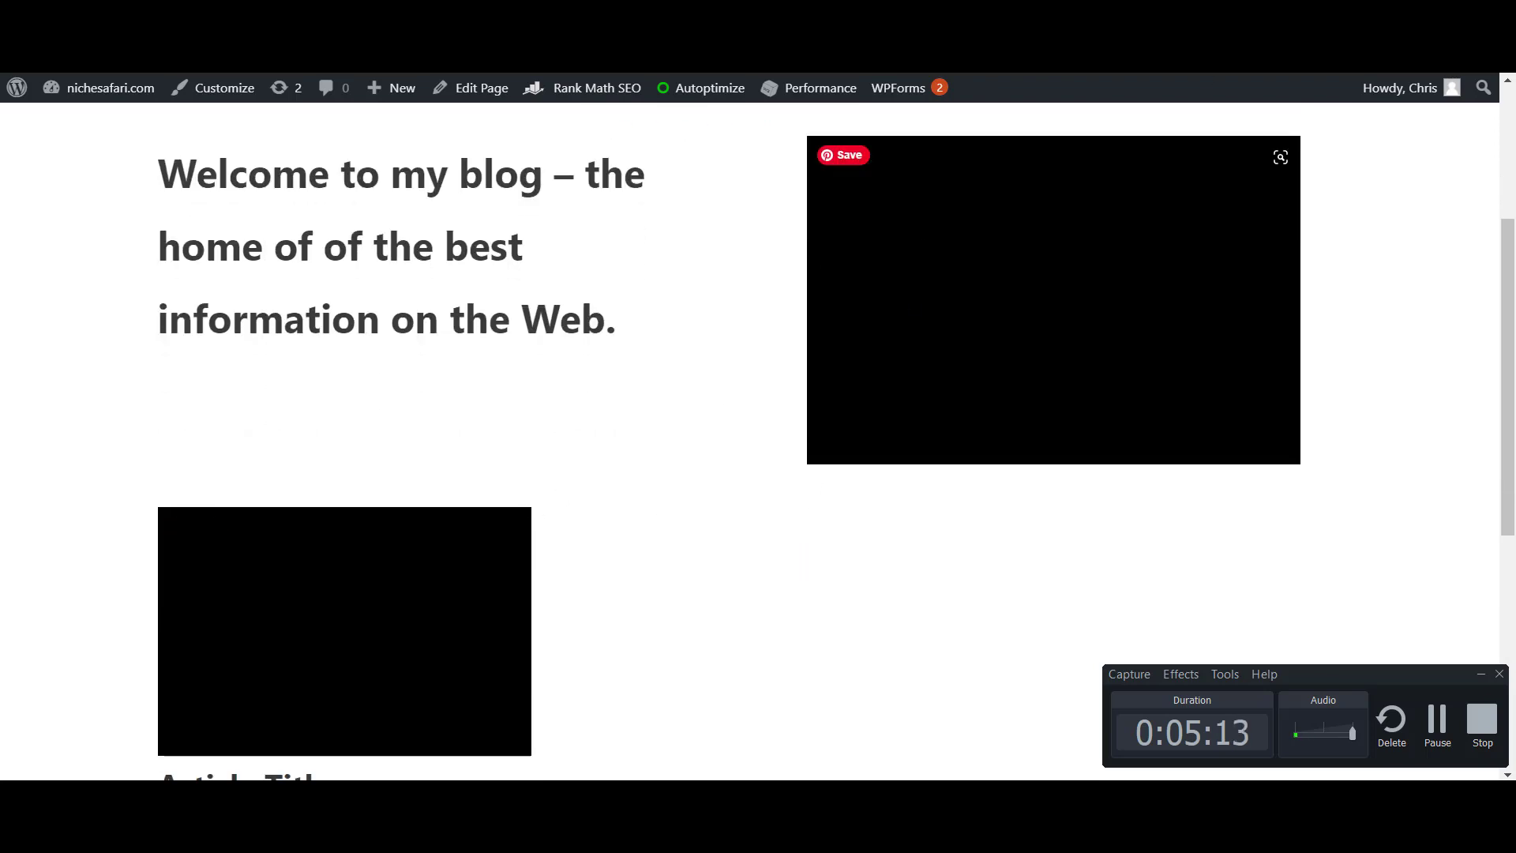
key(ctrl+w)
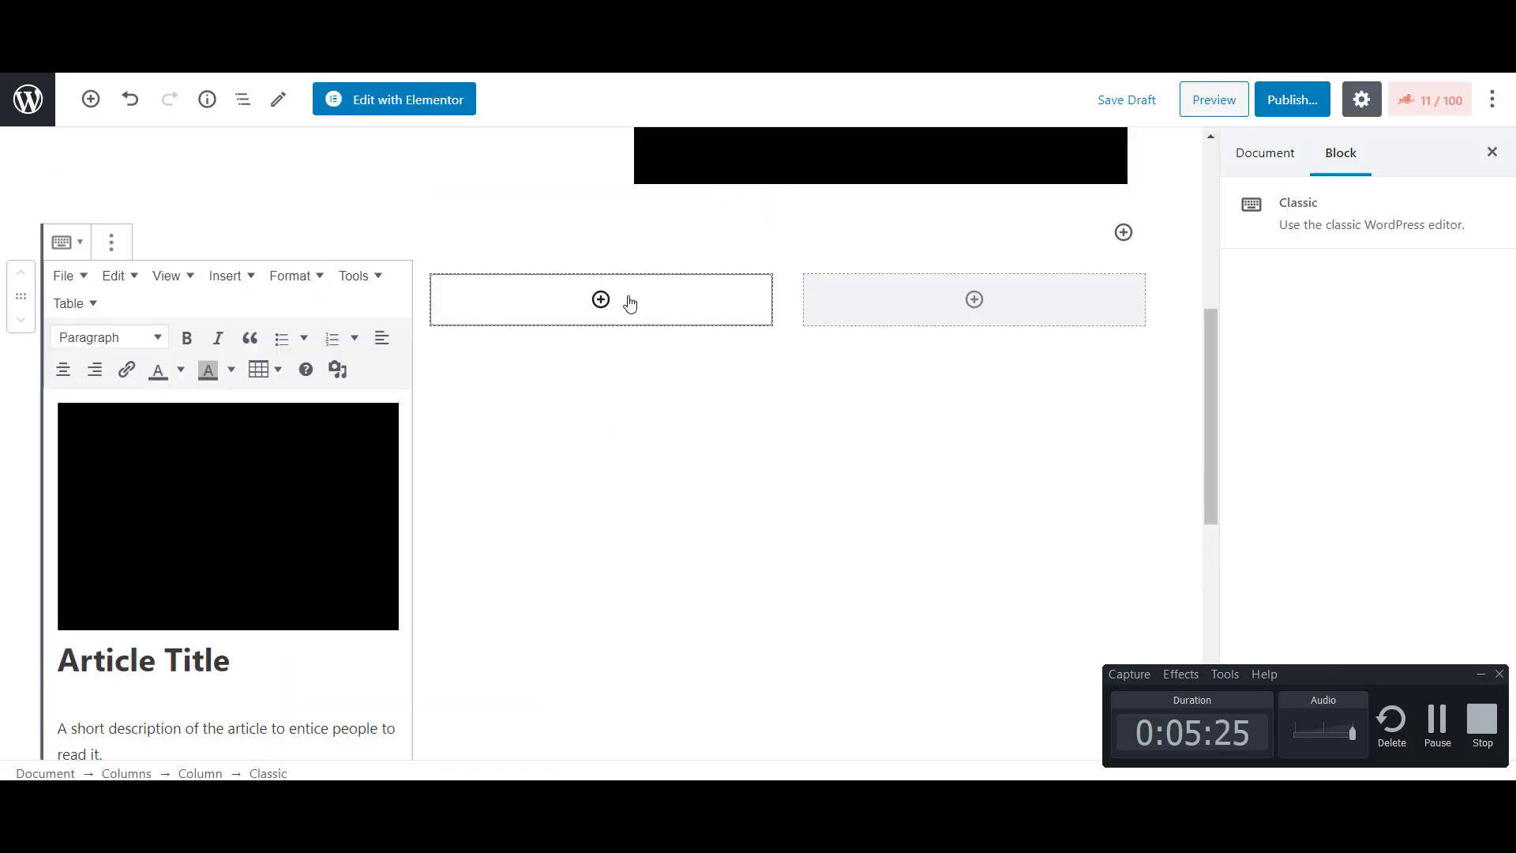
click(601, 300)
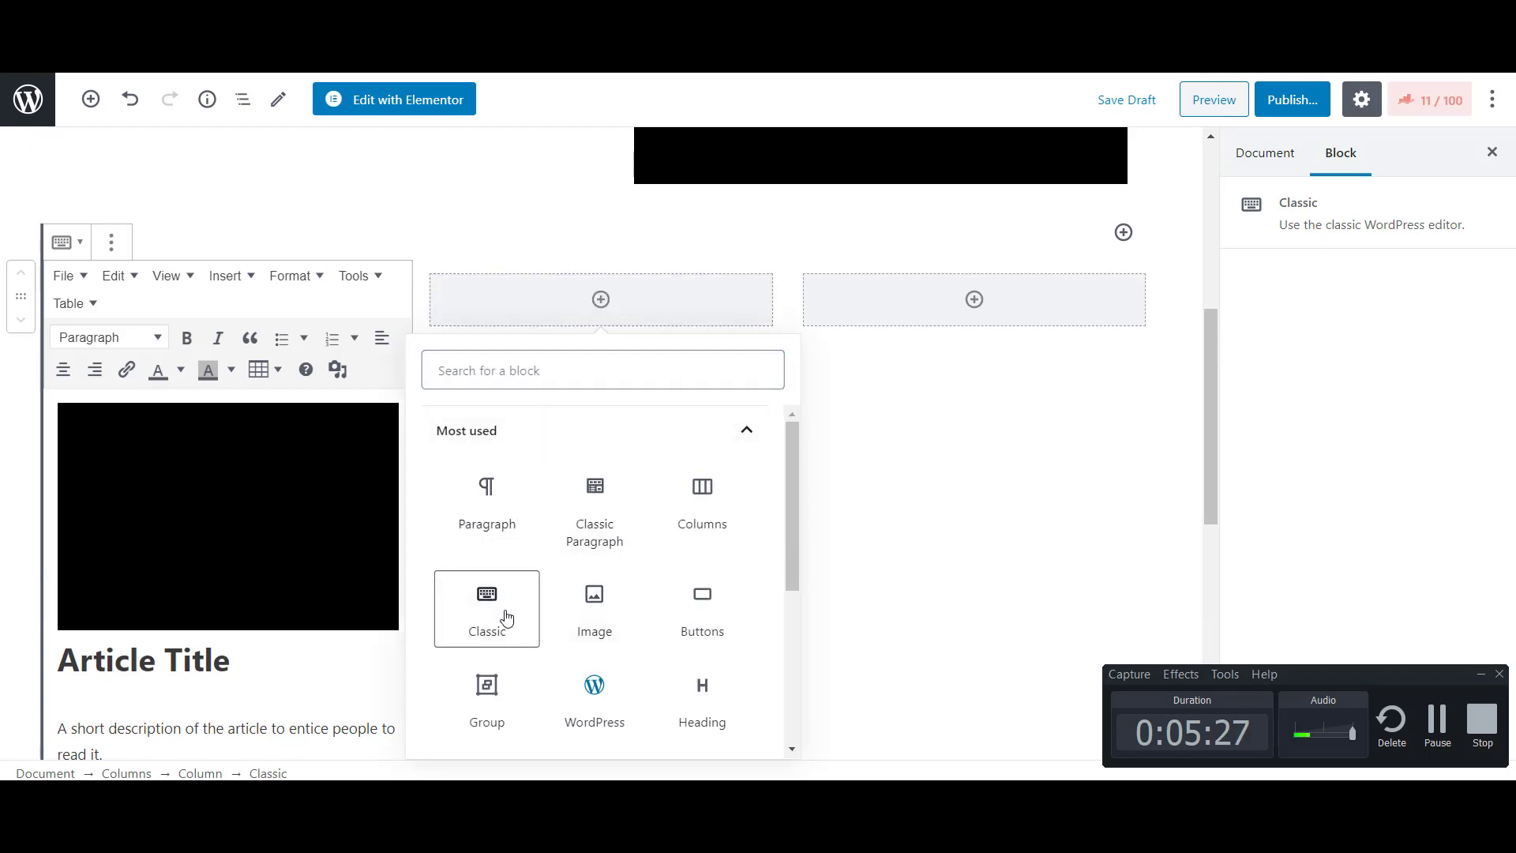
Fill the middle and third cells of the first card row with Classic blocks holding the pasted card HTML
click(507, 618)
click(538, 184)
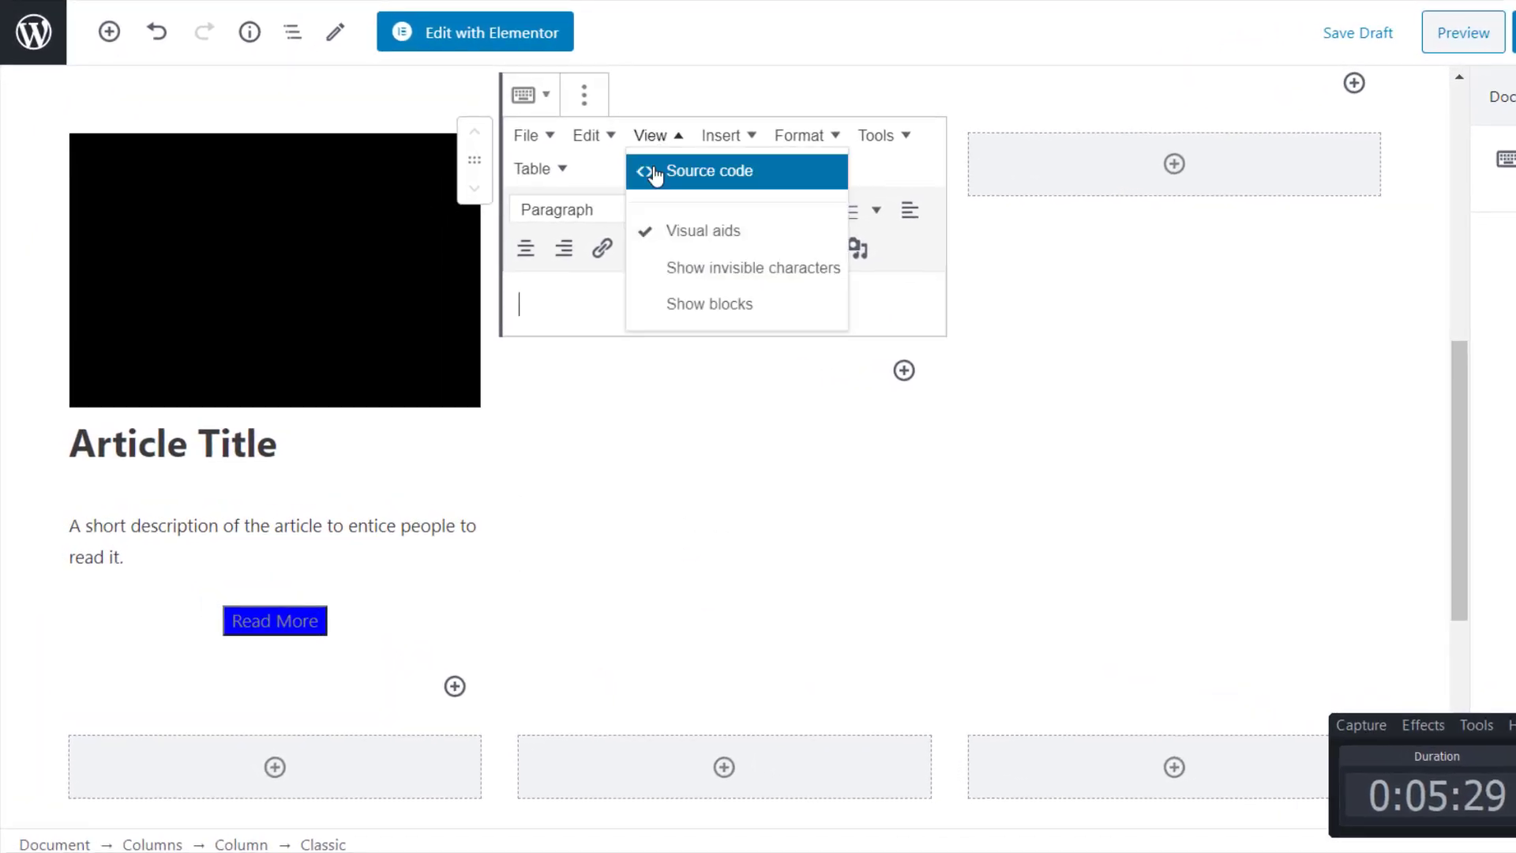
click(654, 175)
text(<p style="font-size: 32px;"><img src="https://nichesafari.com/wp-content/uploads/2020/09/filler-image.jpg" width="100%" /><br /><strong>Article Title</strong></p> <p>A short description of the article to entice people to read it.</p> <center><button style="background-color: blue;">Read More</button></center>)
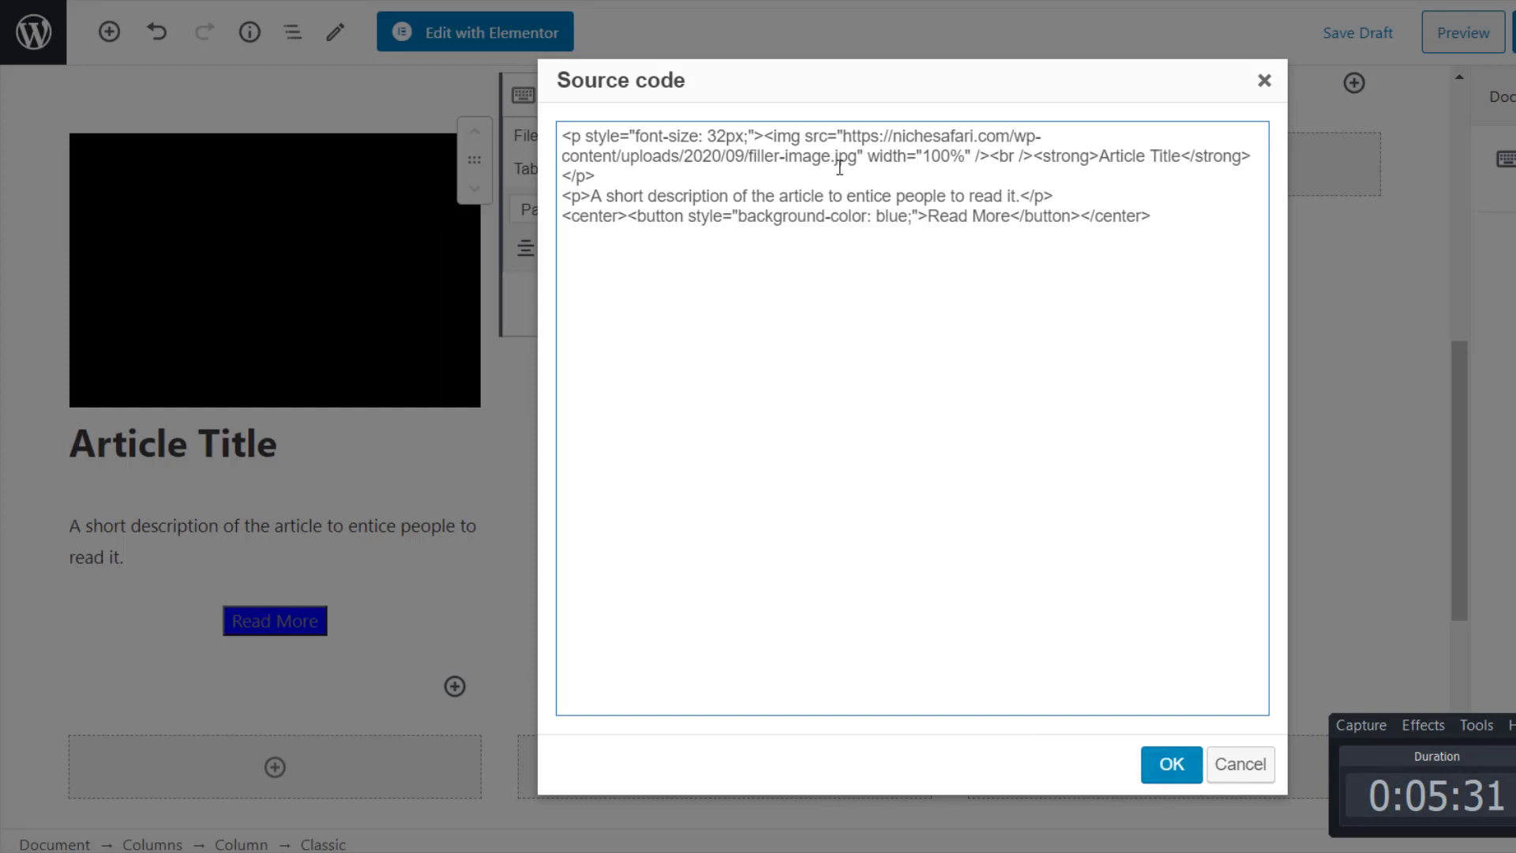
drag(877, 163, 940, 163)
click(954, 169)
click(1148, 762)
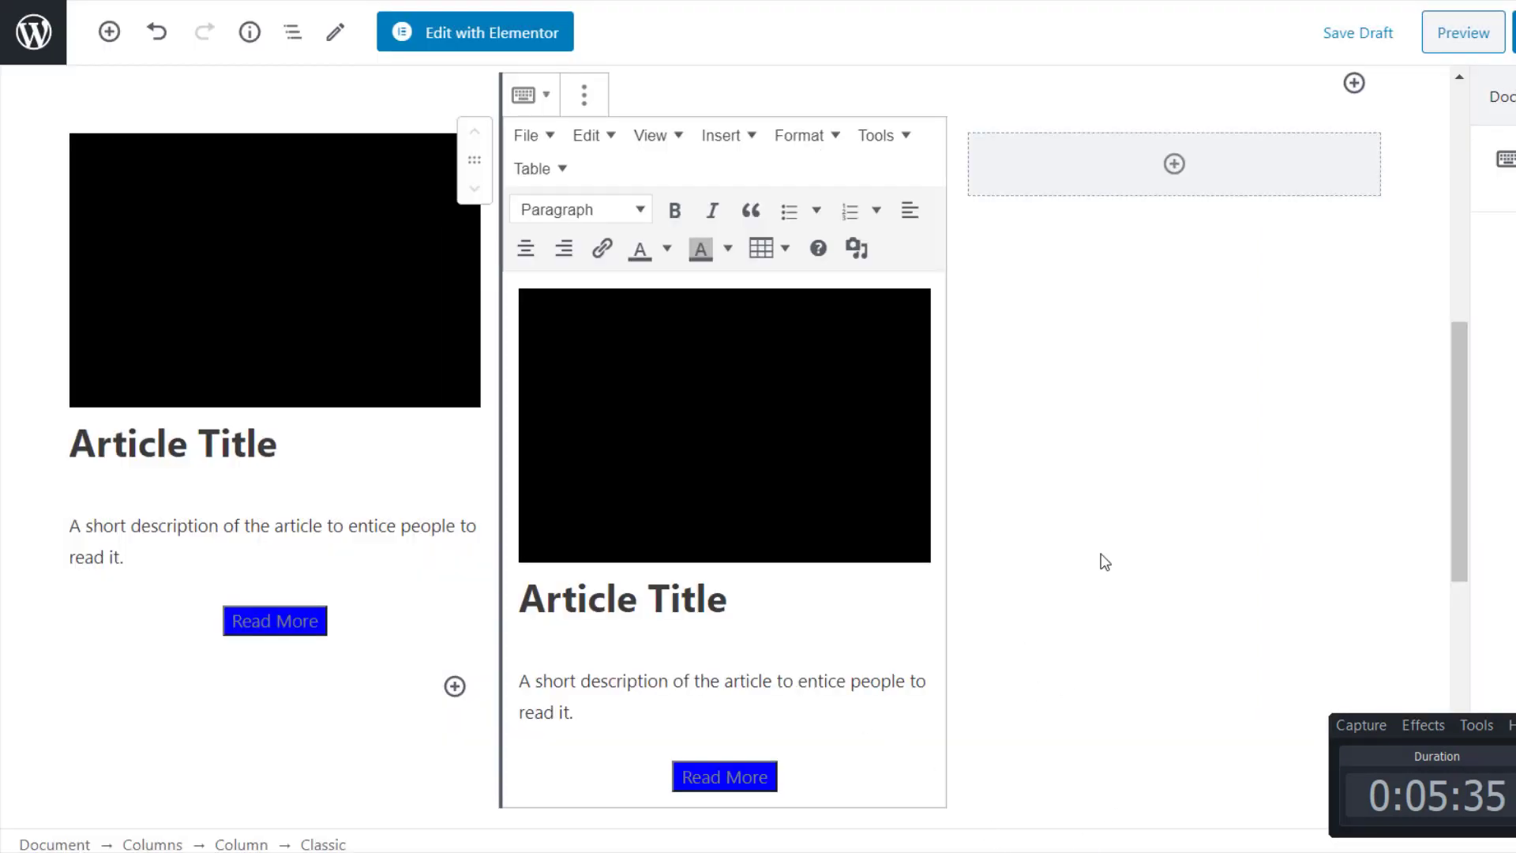
click(1140, 168)
click(1036, 529)
click(1316, 166)
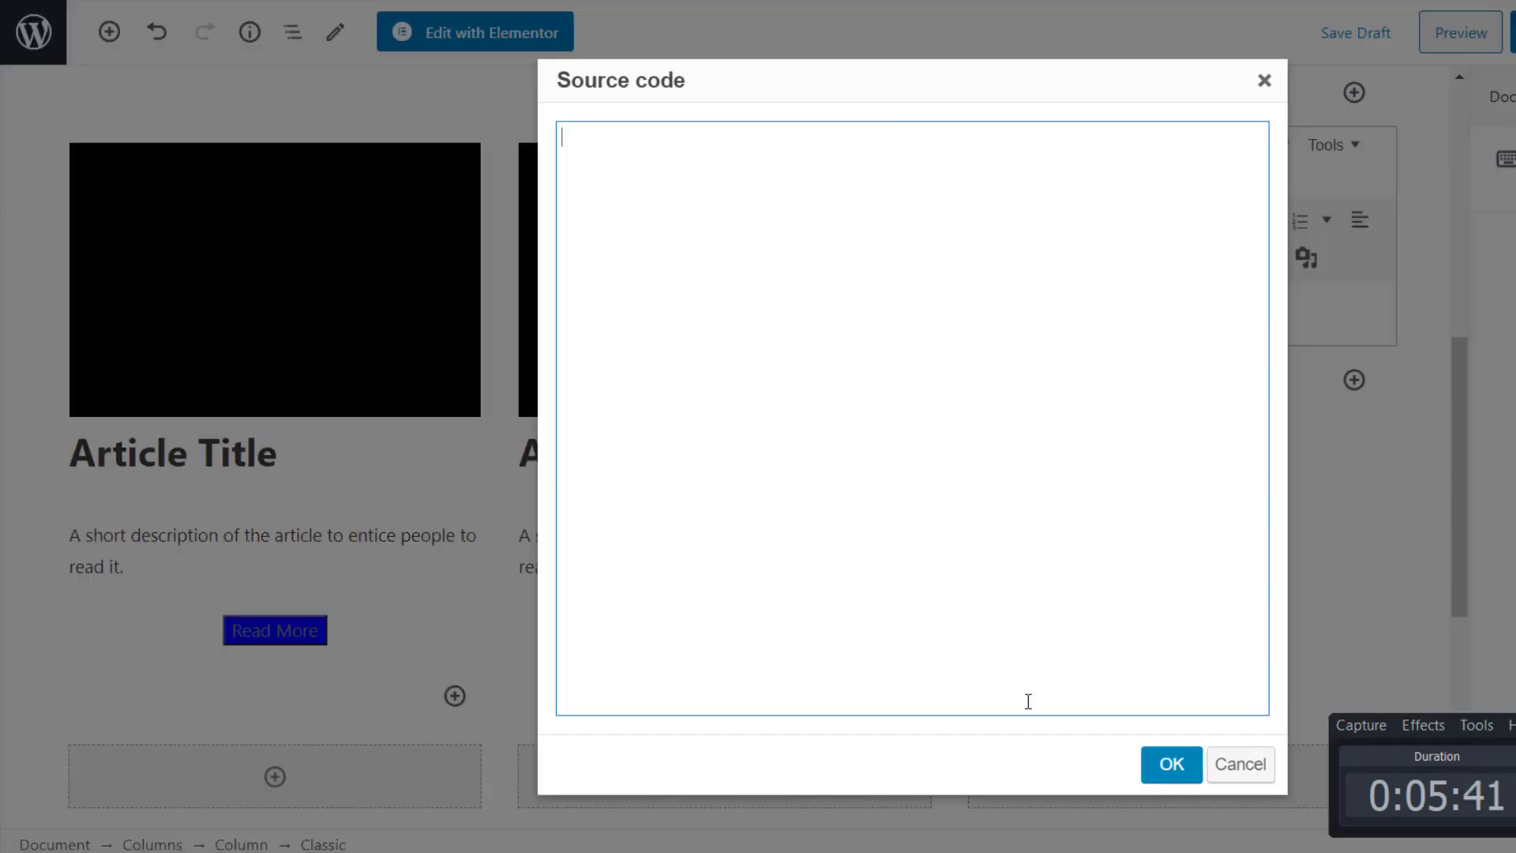
text(<p style="font-size: 32px;"><img src="https://nichesafari.com/wp-content/uploads/2020/09/filler-image.jpg" width="100%" /><br /><strong>Article Title</strong></p> <p>A short description of the article to entice people to read it.</p> <center><button style="background-color: blue;">Read More</button></center>)
click(1171, 763)
Add the article card as a Classic block in the second row's first column
scroll(619, 551, down, 2)
click(271, 453)
click(135, 315)
click(200, 160)
click(261, 197)
text(<p style="font-size: 32px;"><img src="https://nichesafari.com/wp-content/uploads/2020/09/filler-image.jpg" width="100%" /><br /><strong>Article Title</strong></p> <p>A short description of the article to entice people to read it.</p> <center><button style="background-color: blue;">Read More</button></center>)
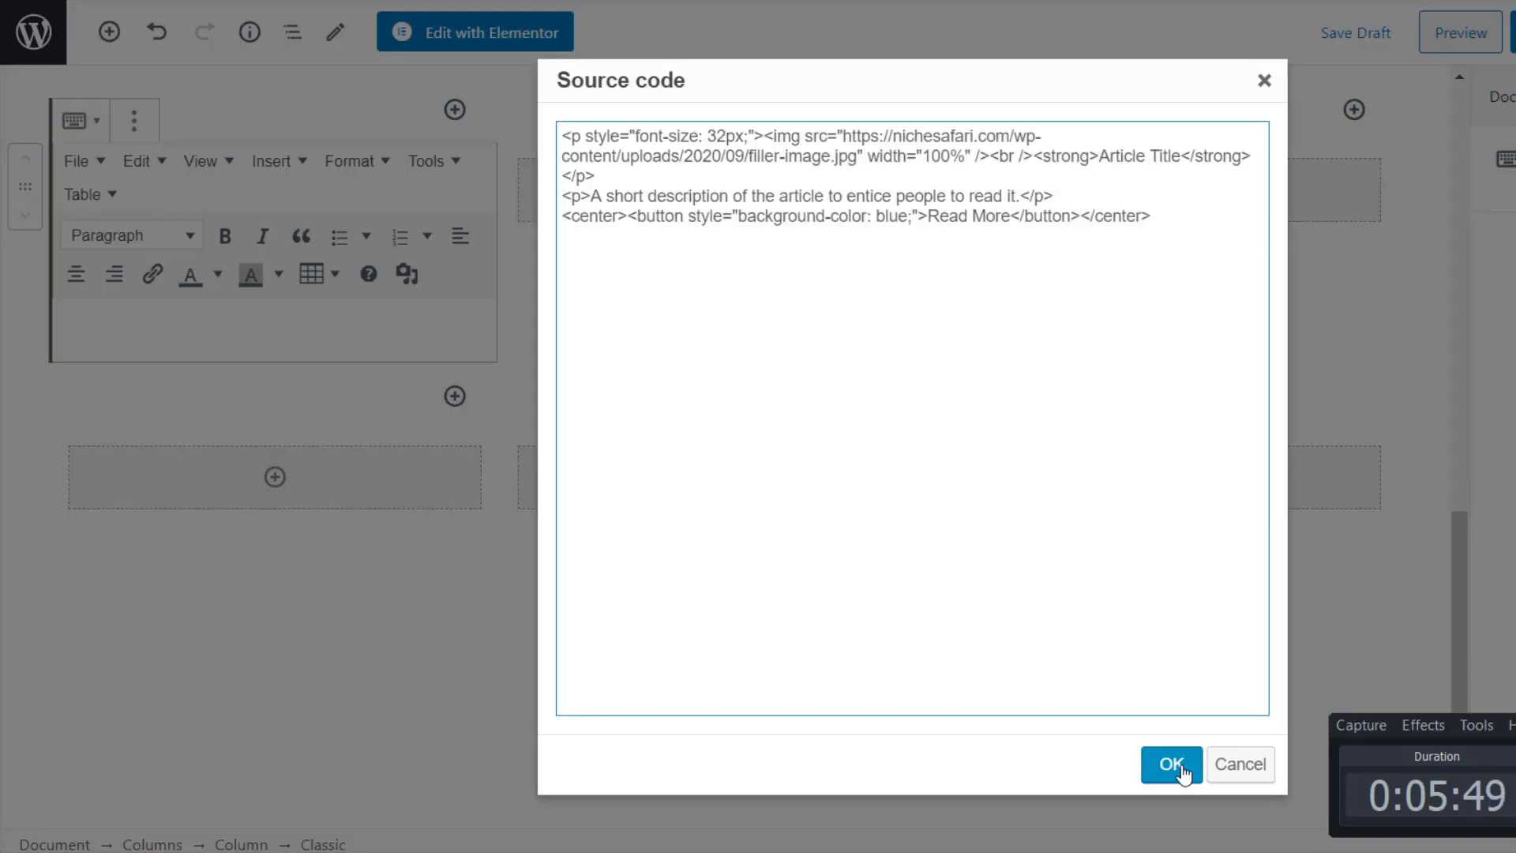
click(1171, 764)
Paste the article card into Classic blocks in the second row's middle and third columns
click(721, 188)
click(846, 431)
click(653, 79)
click(690, 117)
text(<p style="font-size: 32px;"><img src="https://nichesafari.com/wp-content/uploads/2020/09/filler-image.jpg" width="100%" /><br /><strong>Article Title</strong></p> <p>A short description of the article to entice people to read it.</p> <center><button style="background-color: blue;">Read More</button></center>)
click(1171, 763)
click(1174, 198)
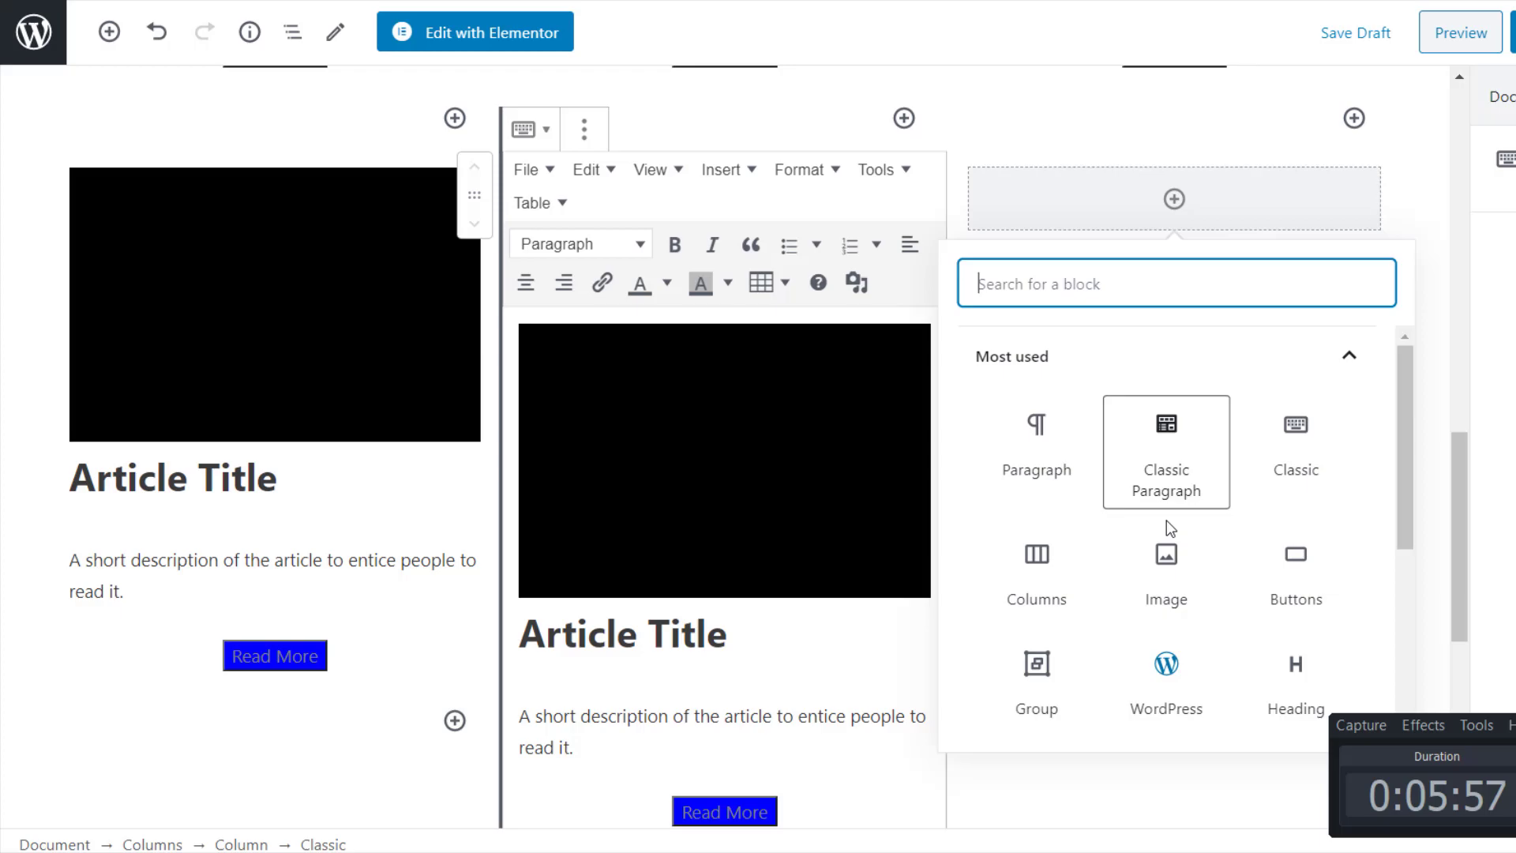
click(1296, 430)
click(1090, 91)
click(1150, 128)
key(ctrl+v)
click(1164, 766)
Add the article card as a Classic block in the last row's first column
scroll(711, 474, down, 6)
click(271, 366)
click(395, 592)
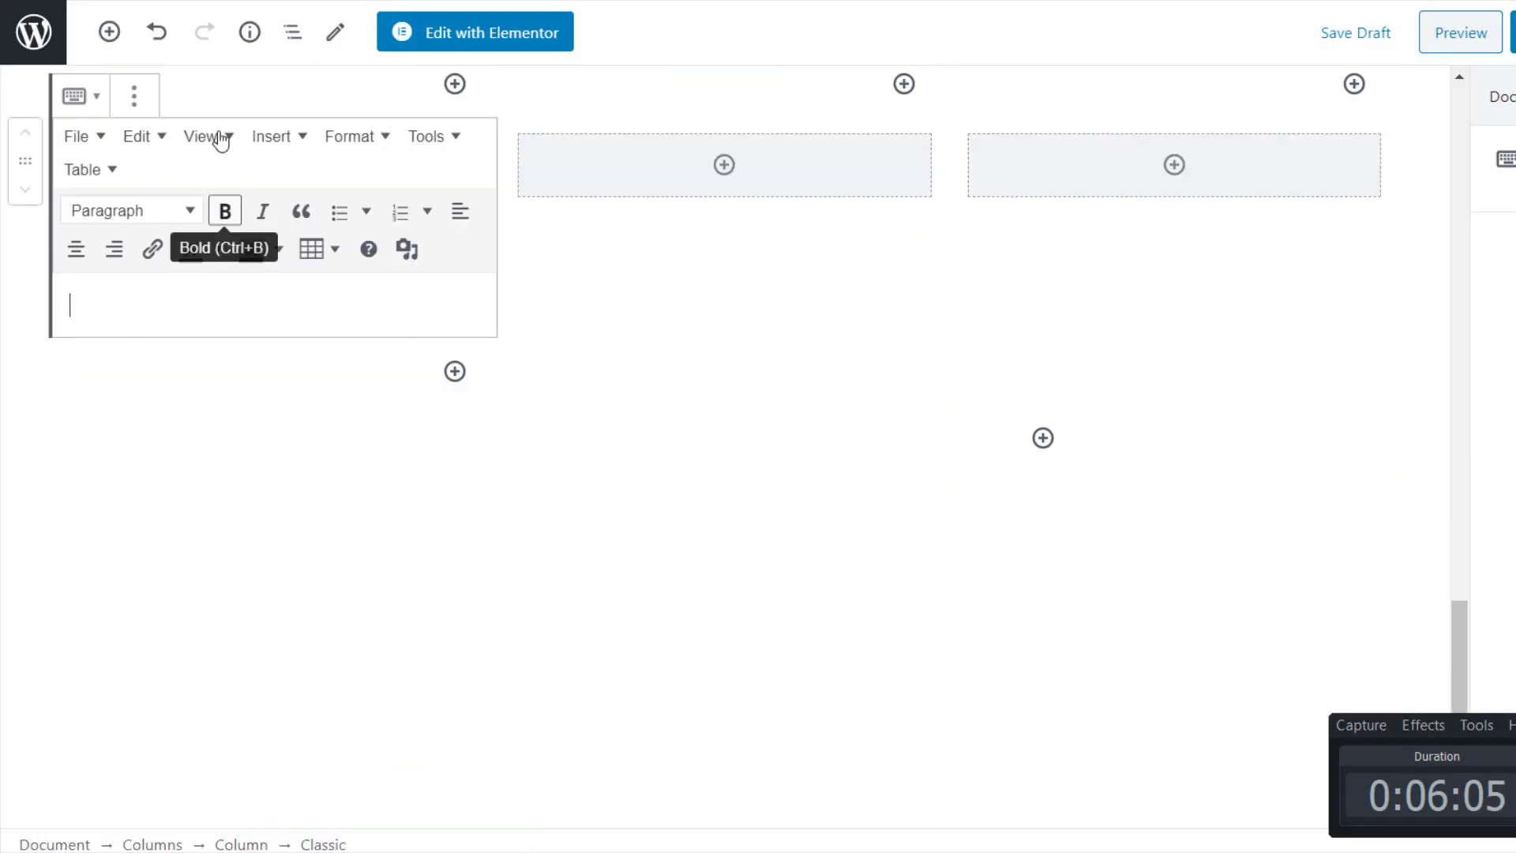
click(222, 141)
click(267, 172)
key(ctrl+v)
click(1168, 761)
Paste the article card into Classic blocks in the last row's middle and third columns
click(724, 164)
click(837, 419)
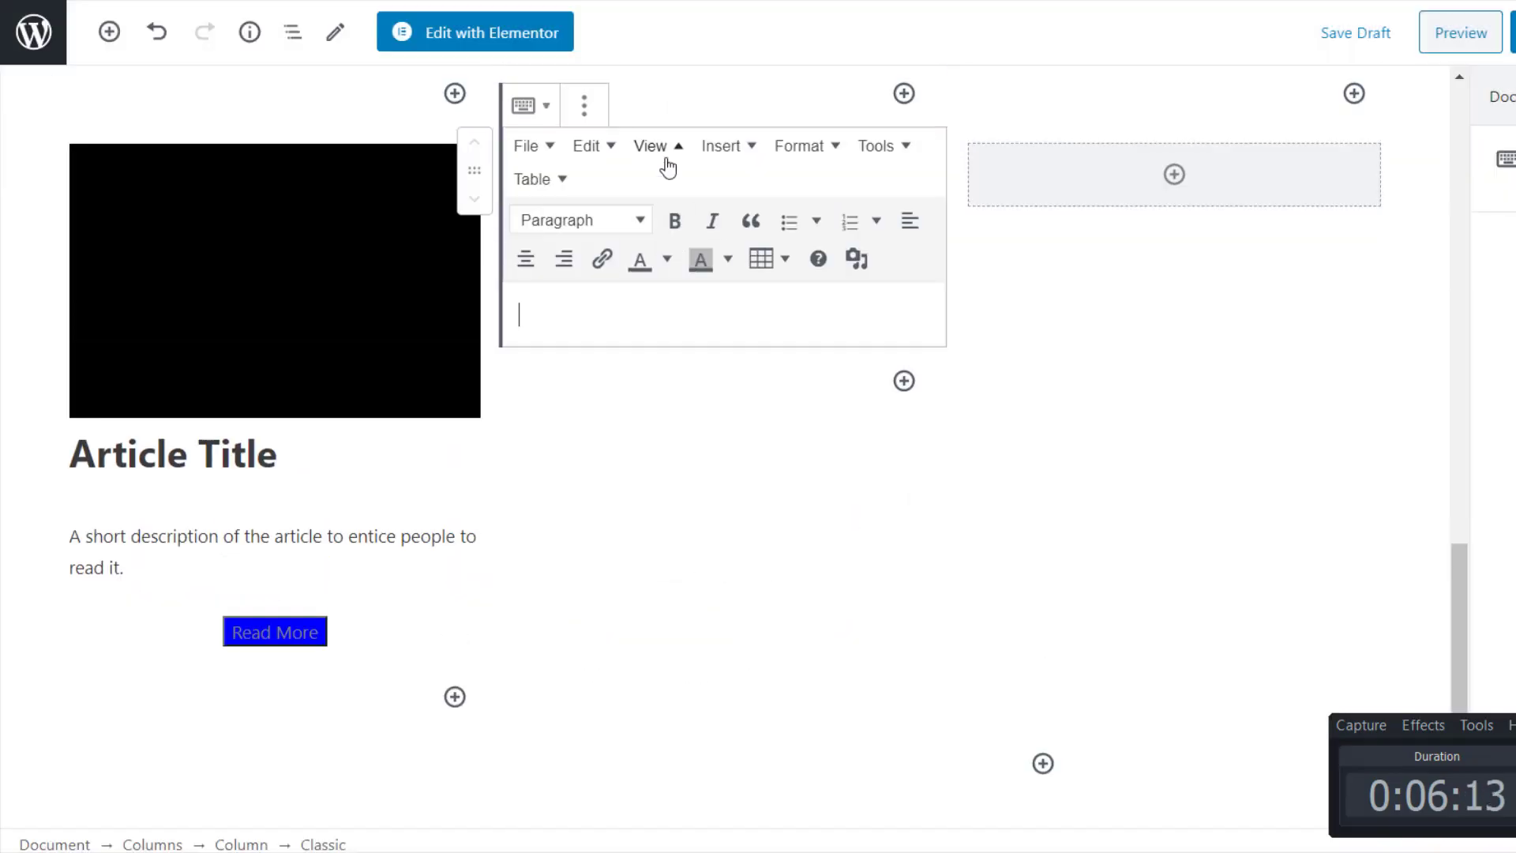
click(684, 183)
key(ctrl+v)
click(1168, 761)
click(1174, 174)
click(1182, 508)
click(1107, 79)
click(1138, 115)
key(ctrl+v)
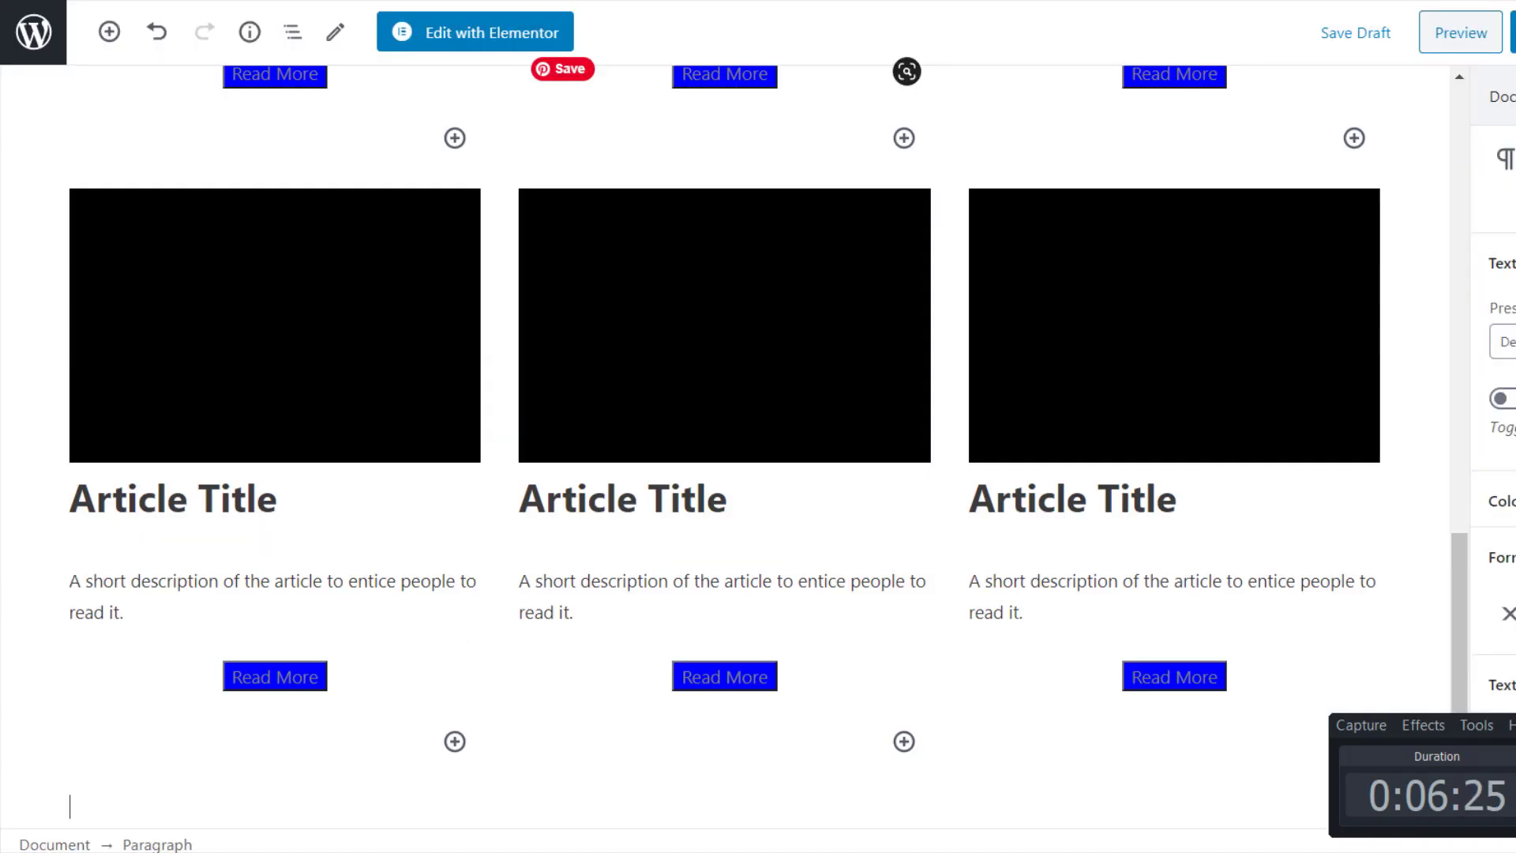
Scroll over the finished card grid, then switch to the filler-image.jpg attachment details
scroll(597, 316, down, 3)
scroll(596, 316, up, 12)
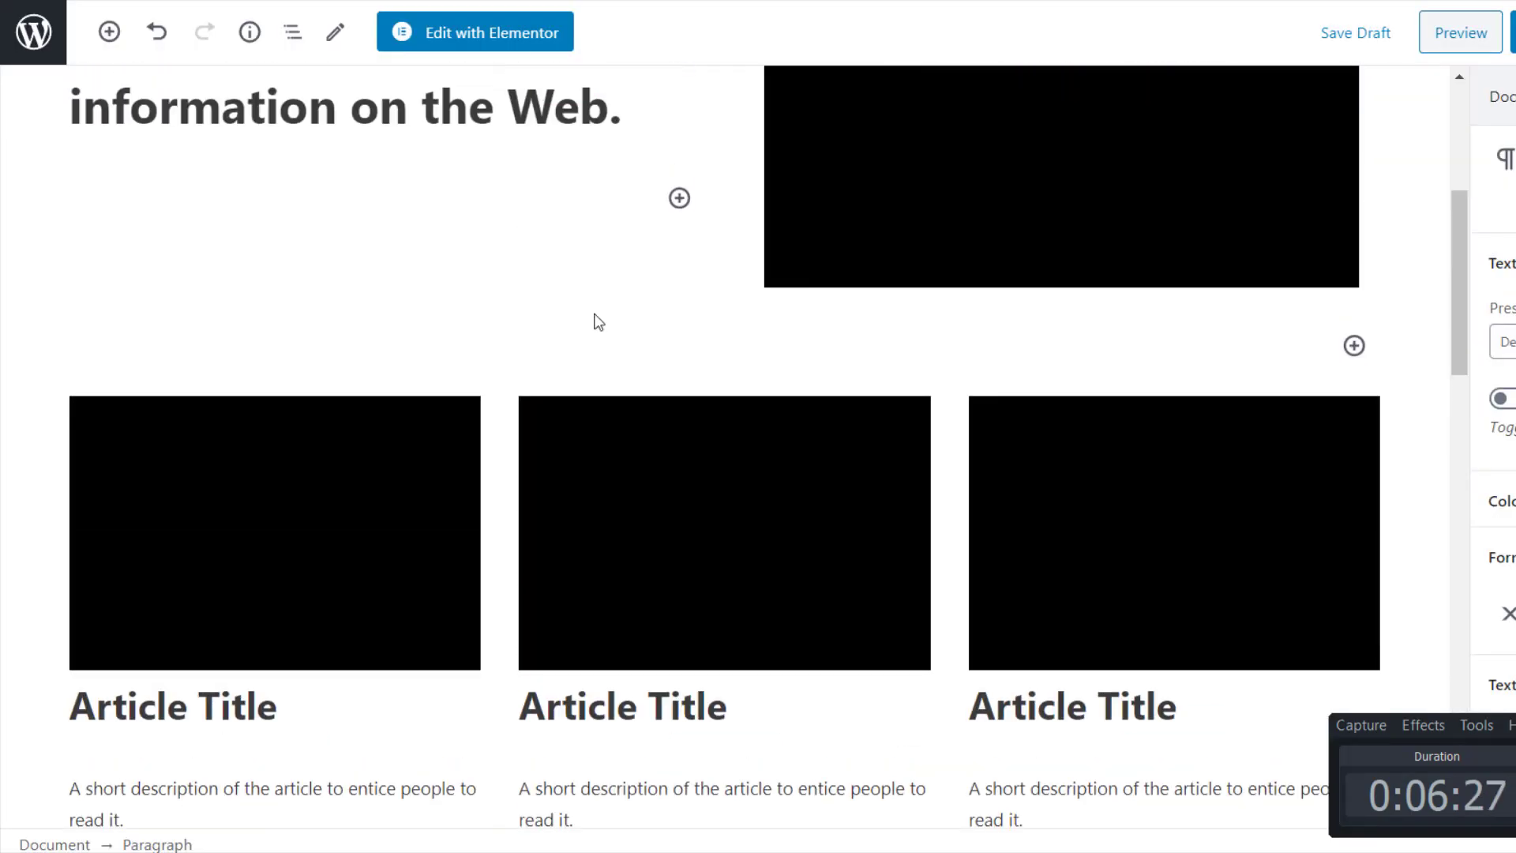
scroll(596, 320, up, 5)
scroll(596, 315, down, 11)
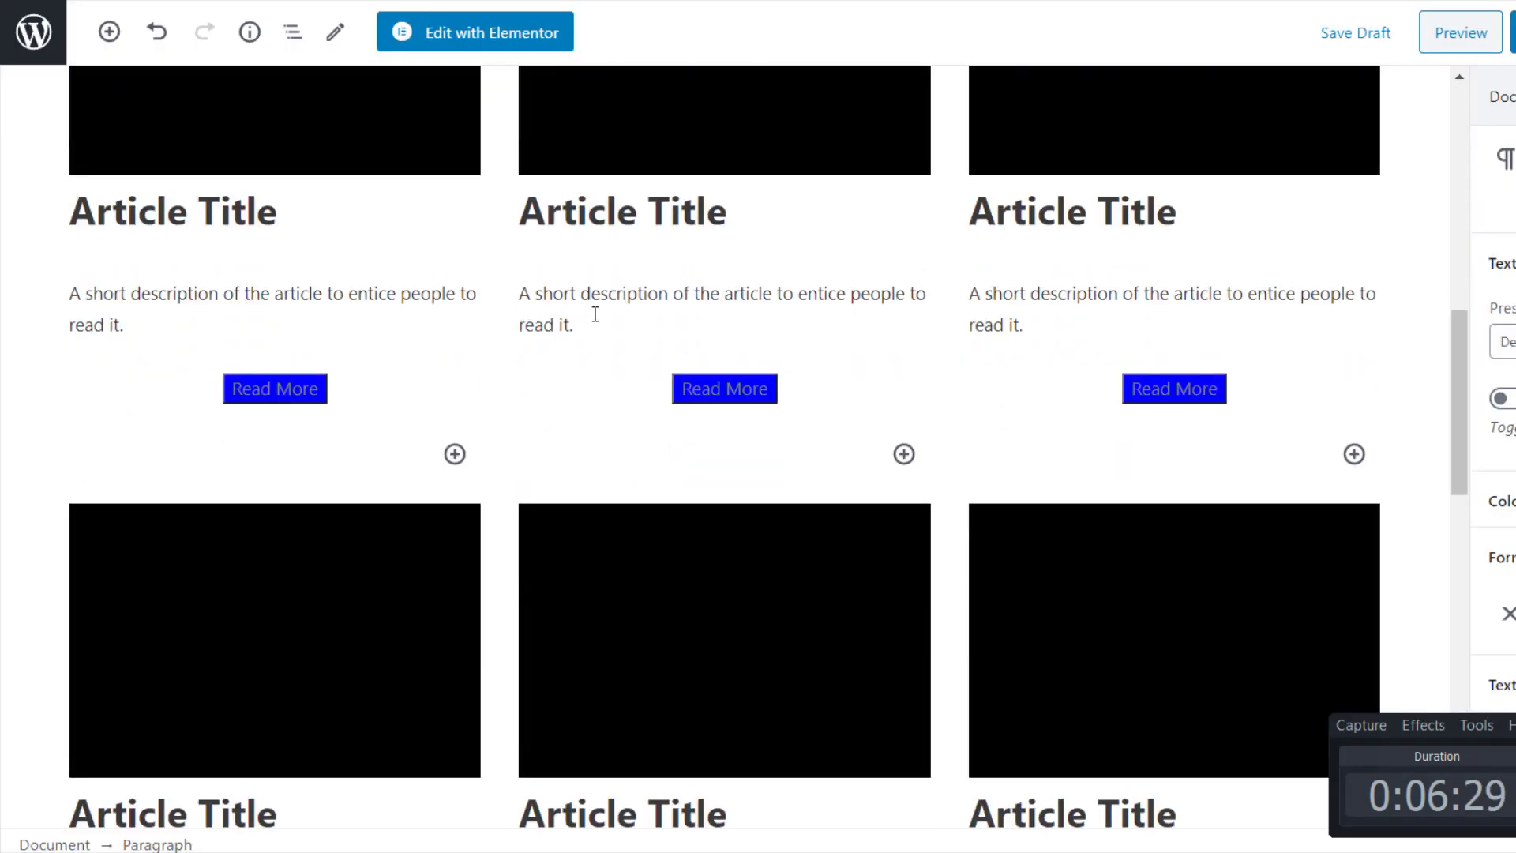
scroll(596, 314, down, 8)
scroll(596, 314, up, 11)
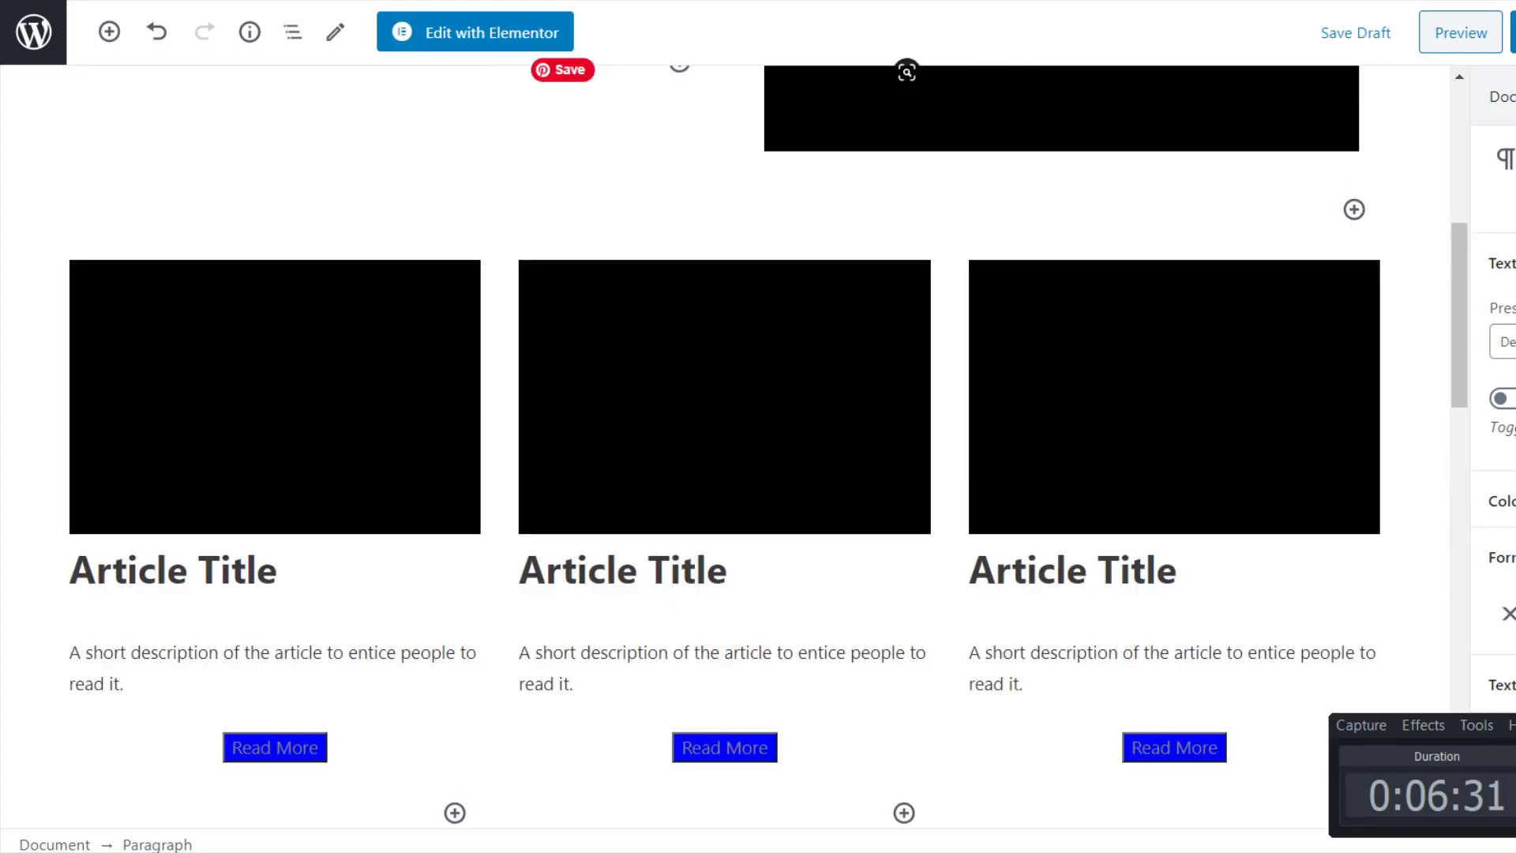
scroll(596, 315, up, 1)
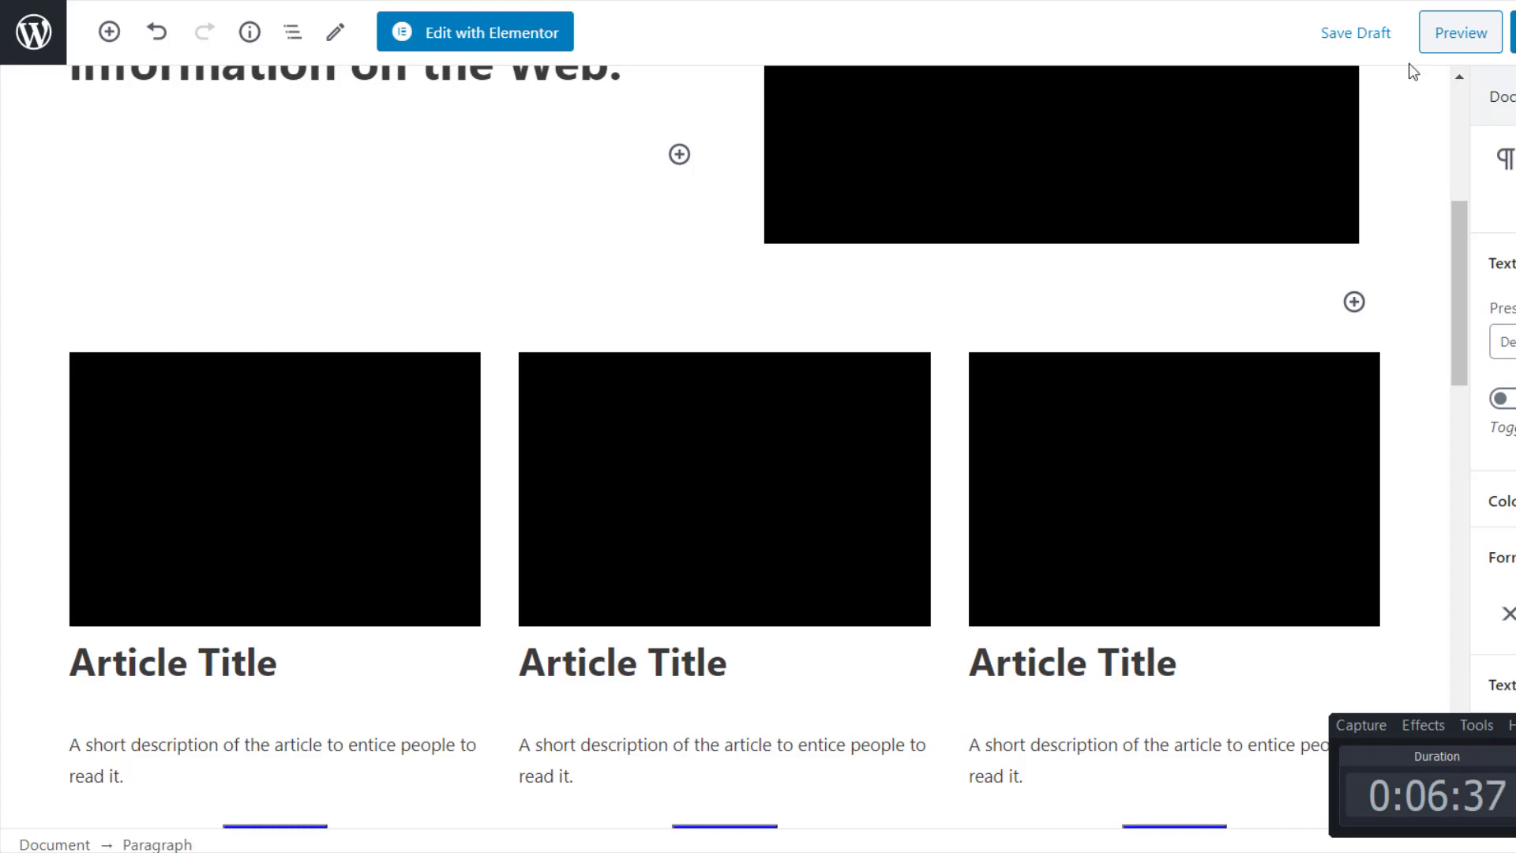
key(ctrl+Tab)
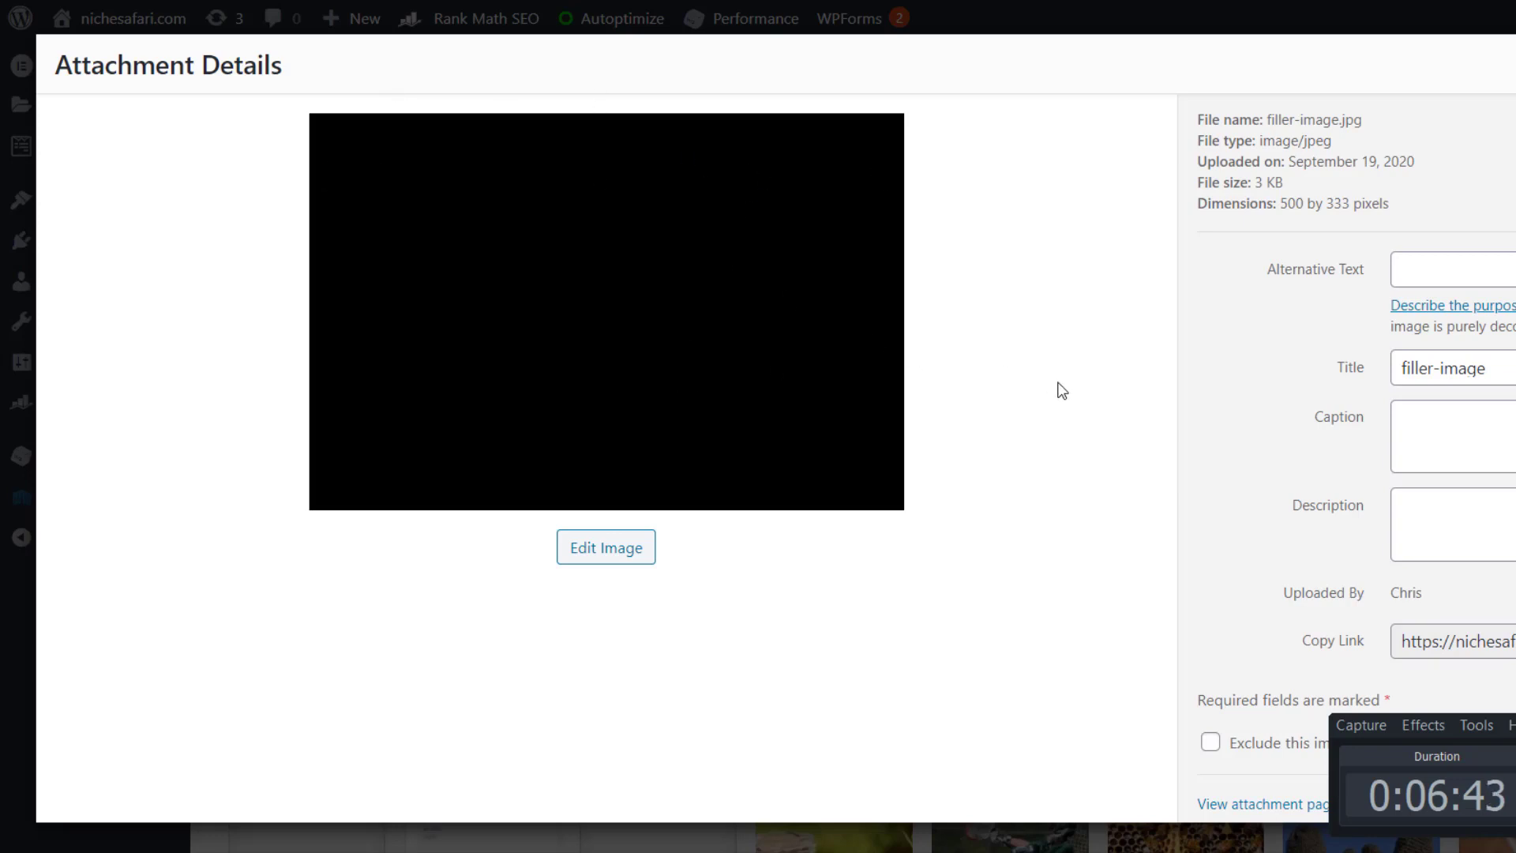
Copy the filler image's full link from Attachment Details and return to the editor
click(1515, 641)
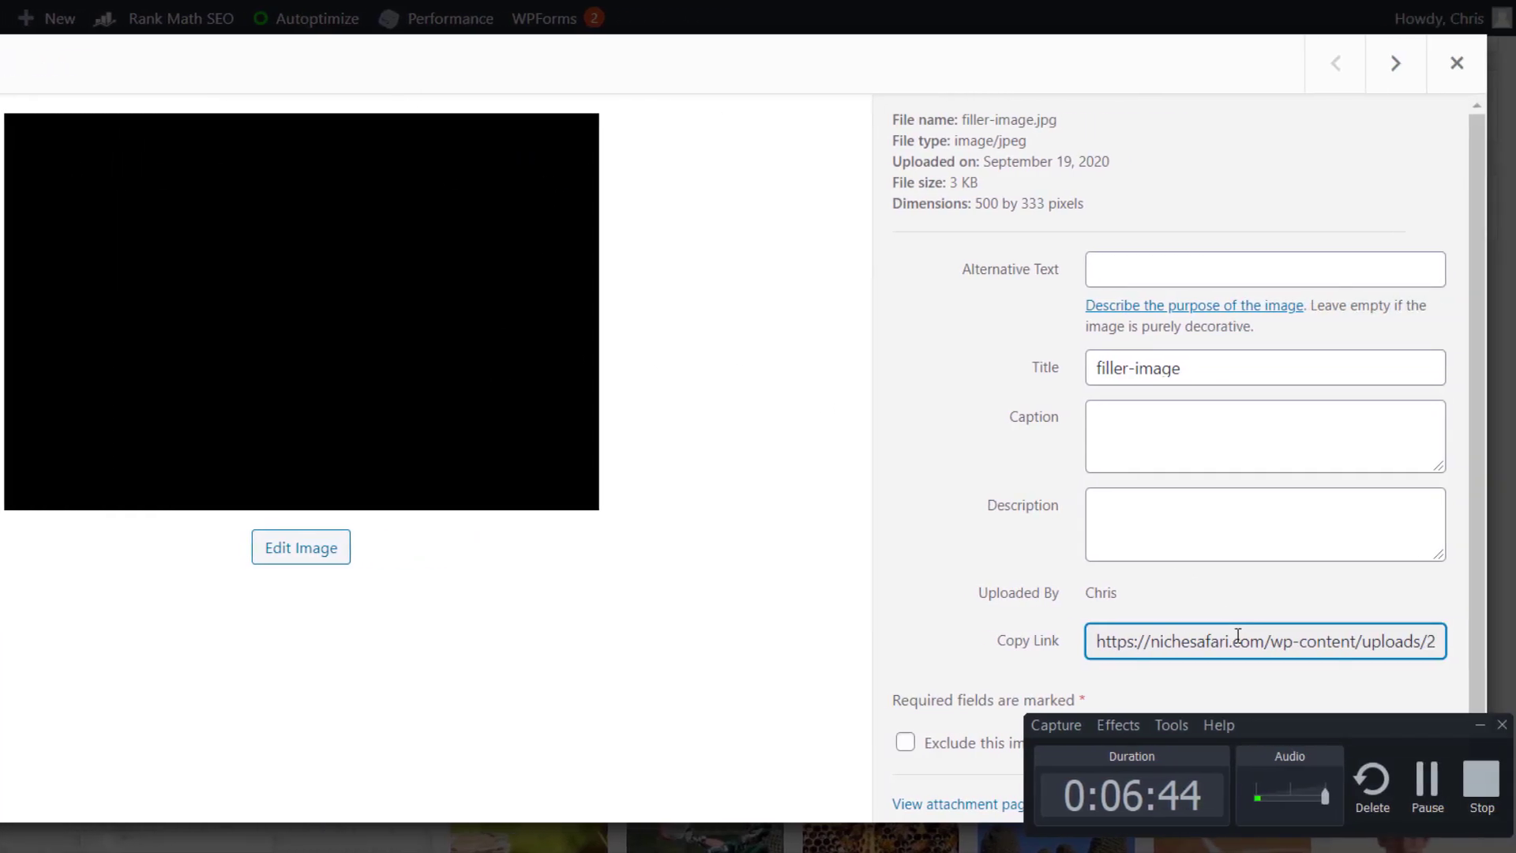
click(1237, 635)
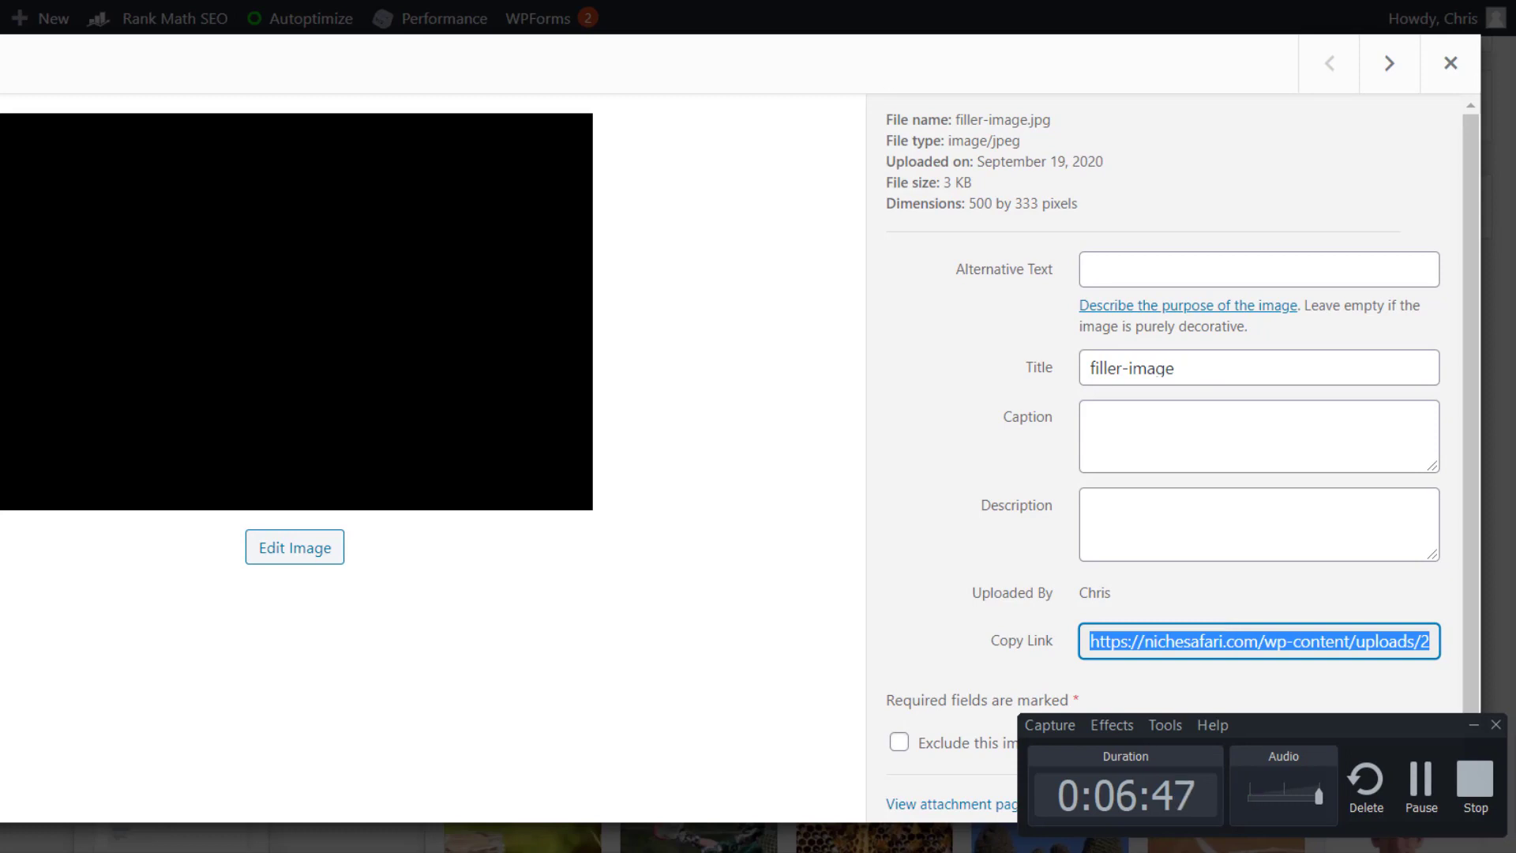
key(Escape)
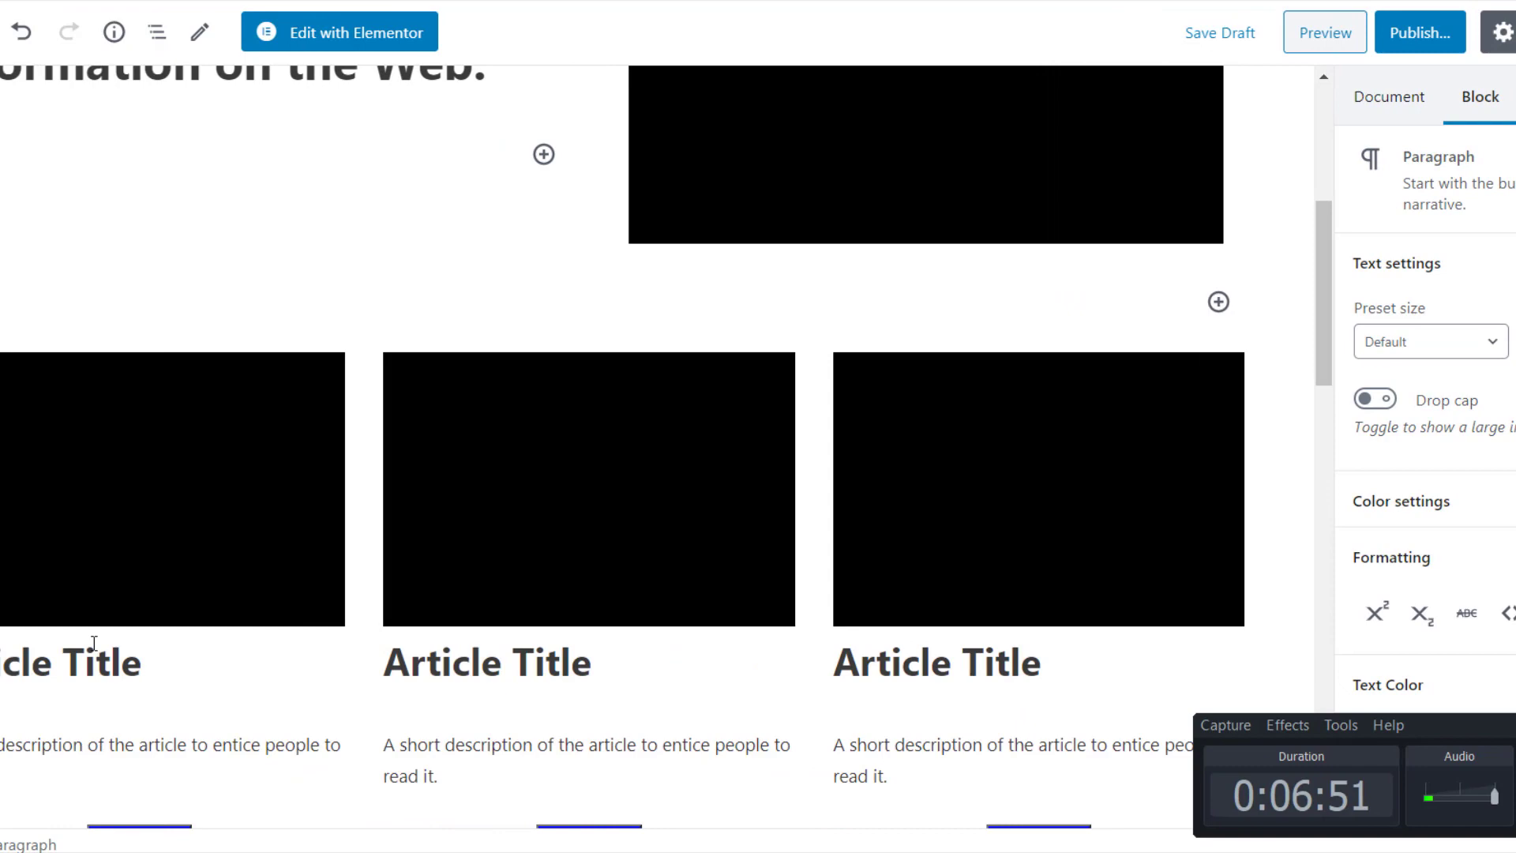
Show the first article card's HTML source and select its image src address
click(93, 644)
click(88, 348)
click(112, 396)
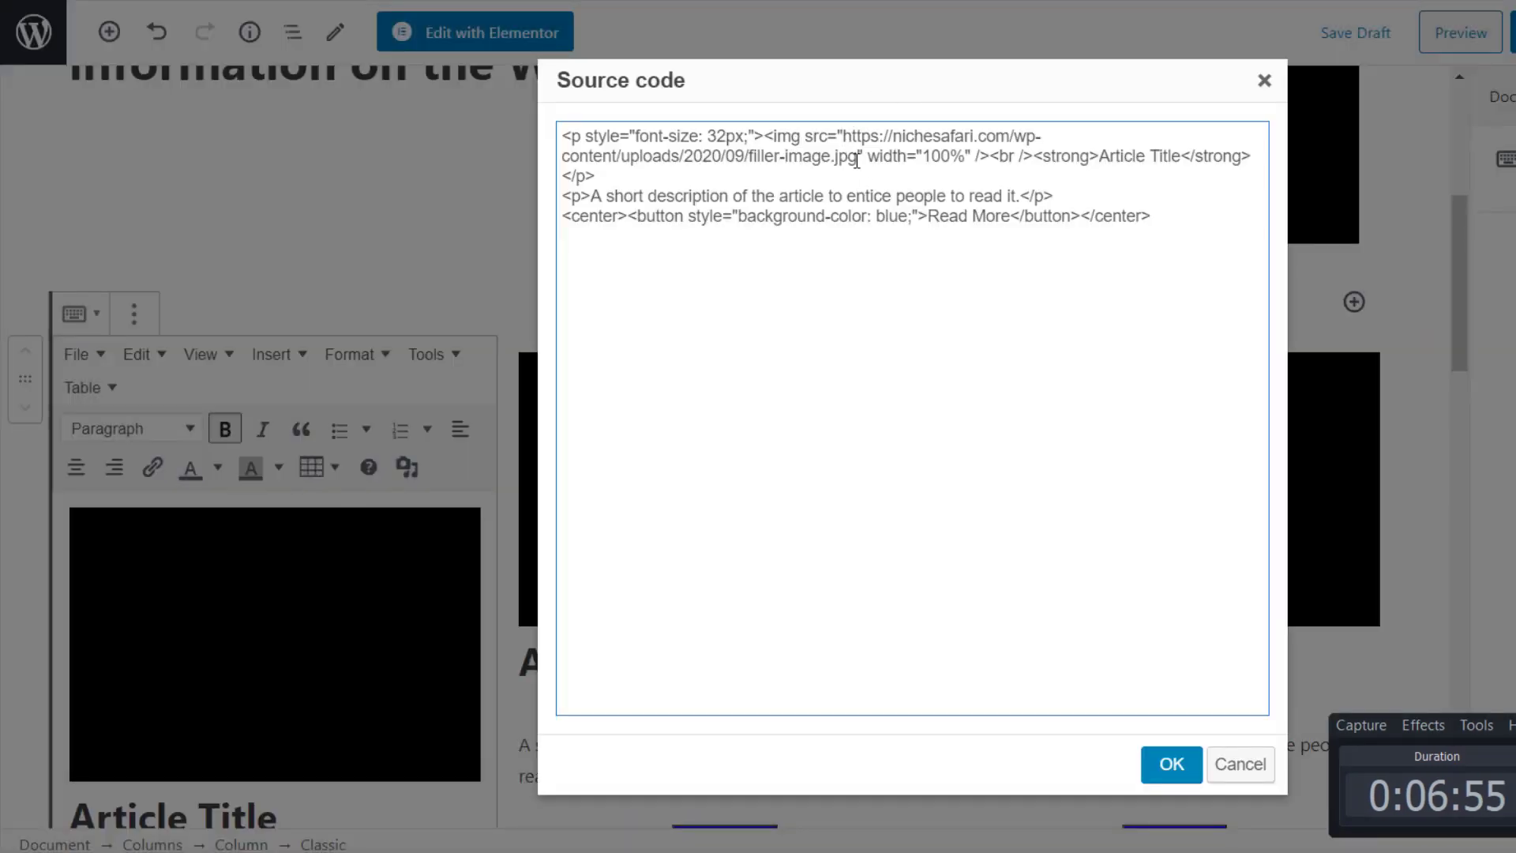
drag(857, 157, 844, 137)
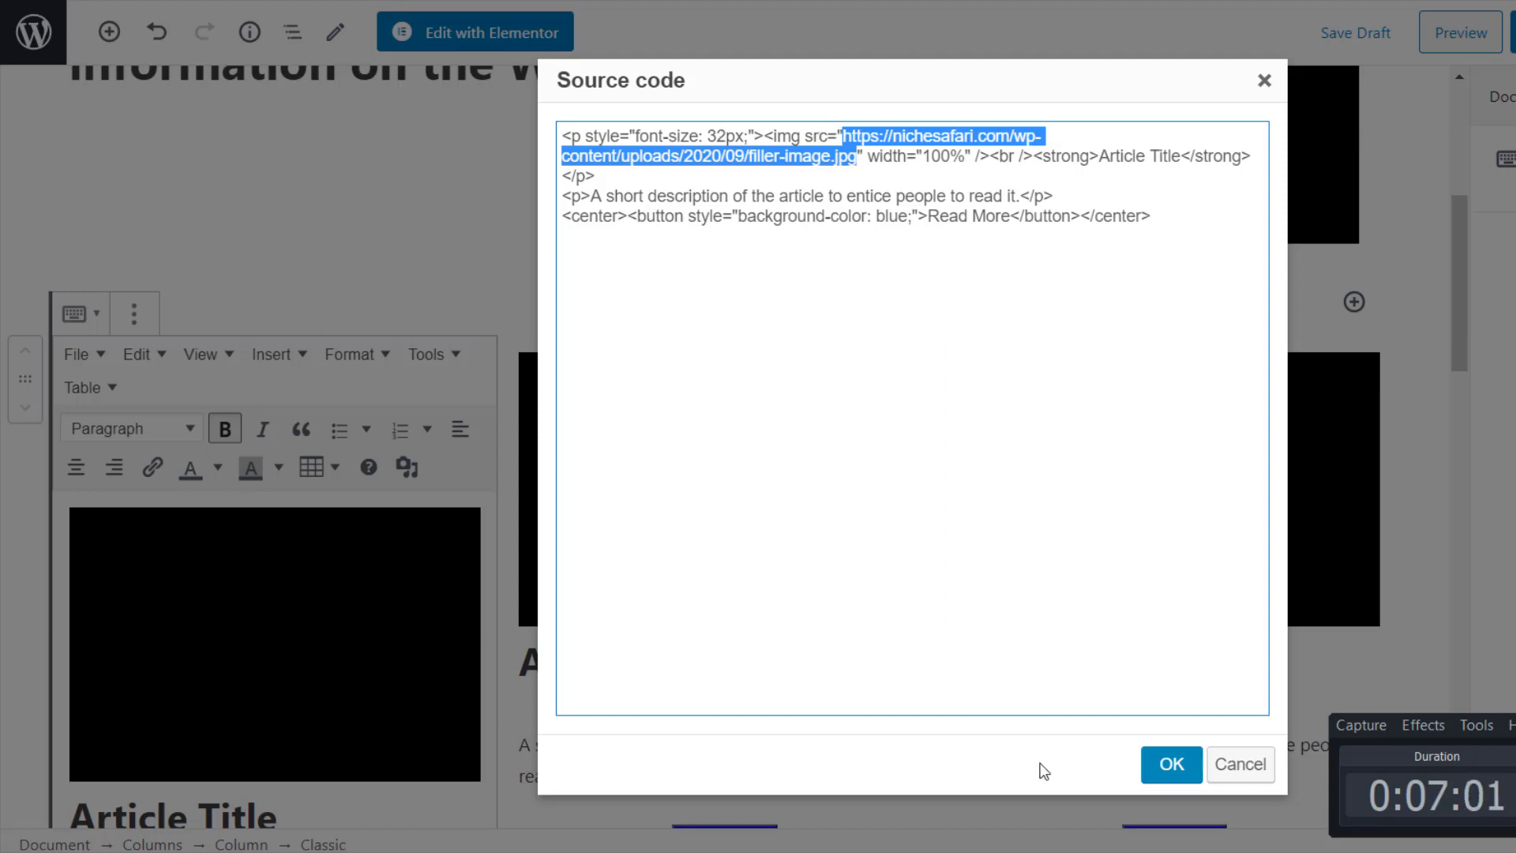
click(1159, 772)
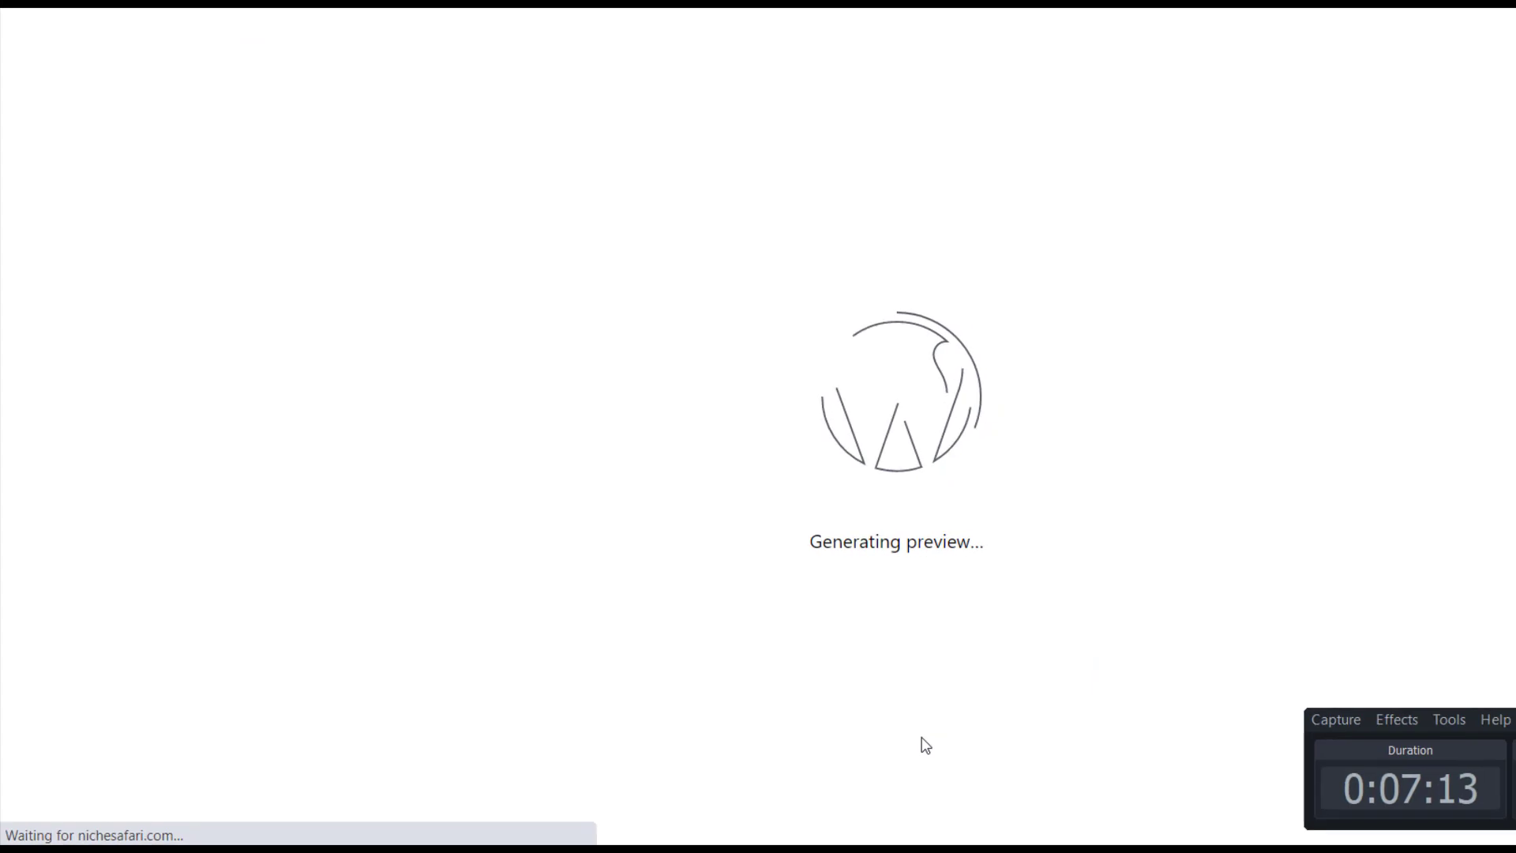
scroll(942, 750, down, 4)
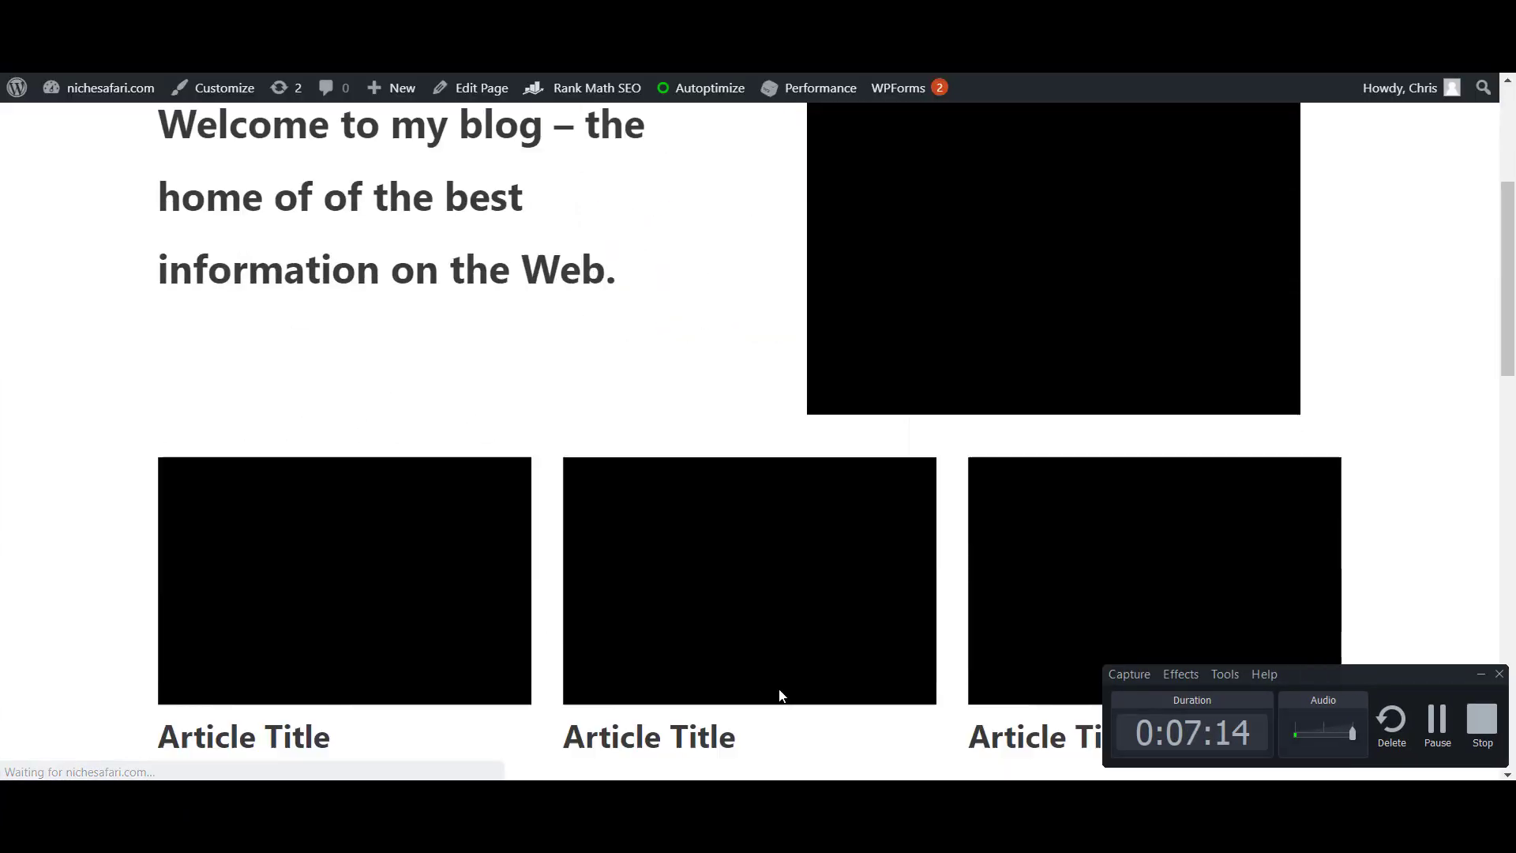
scroll(780, 695, down, 4)
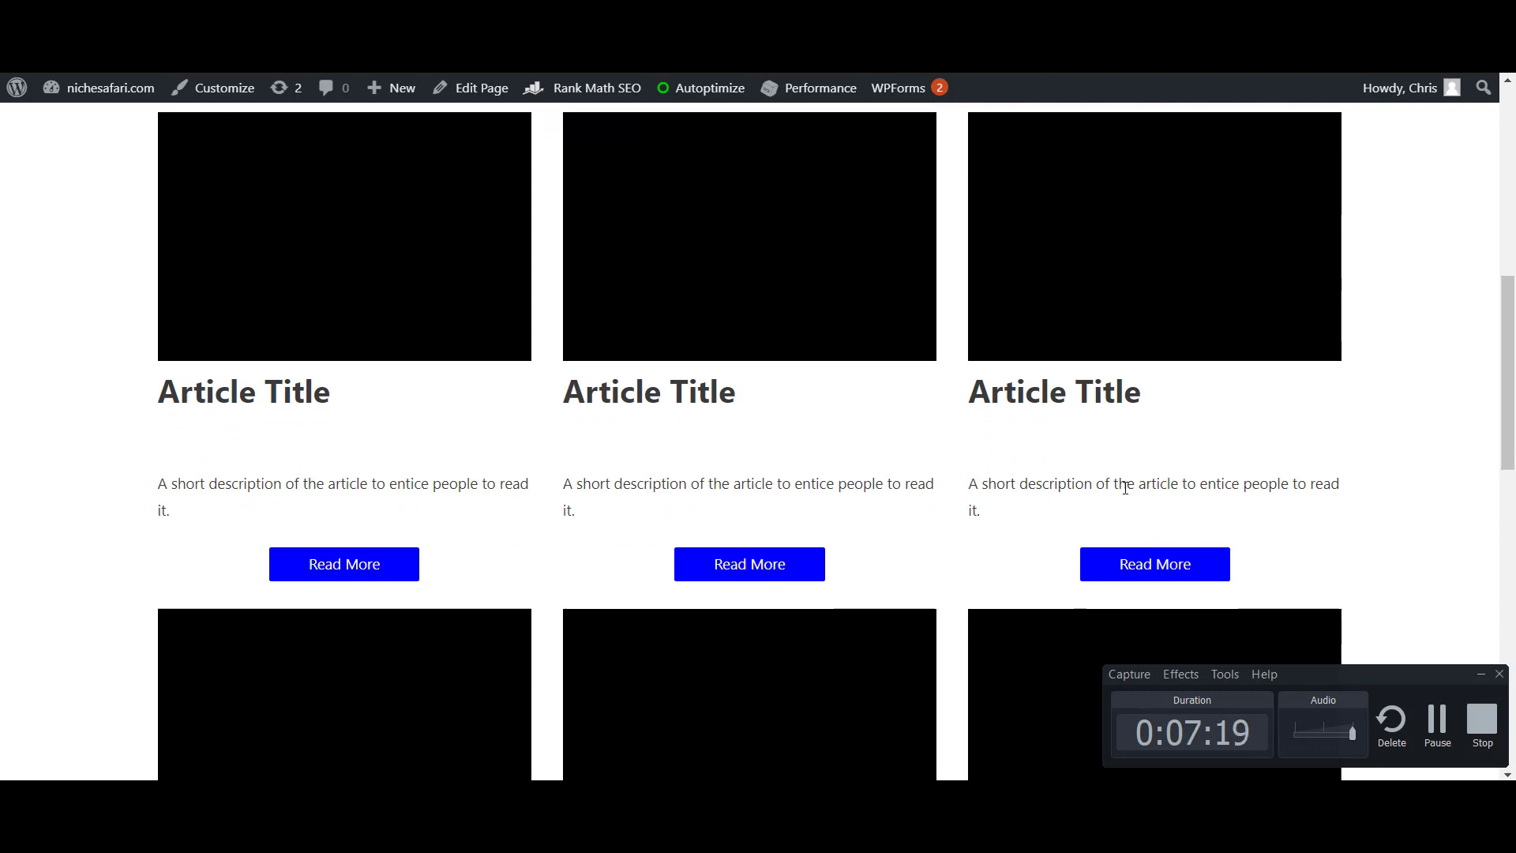
scroll(1124, 490, down, 1)
scroll(1127, 484, up, 2)
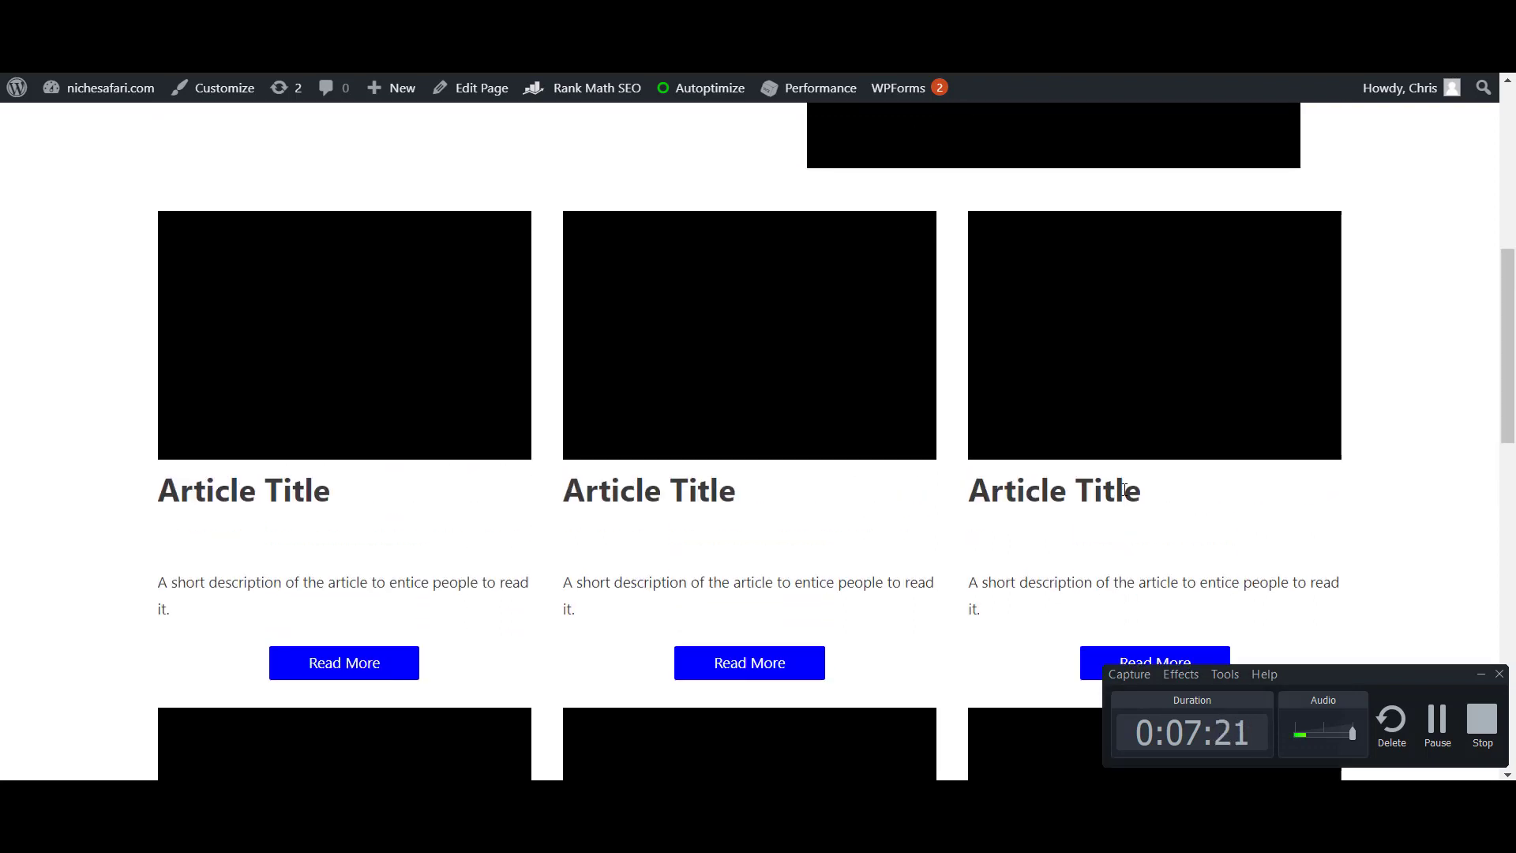
scroll(793, 530, down, 6)
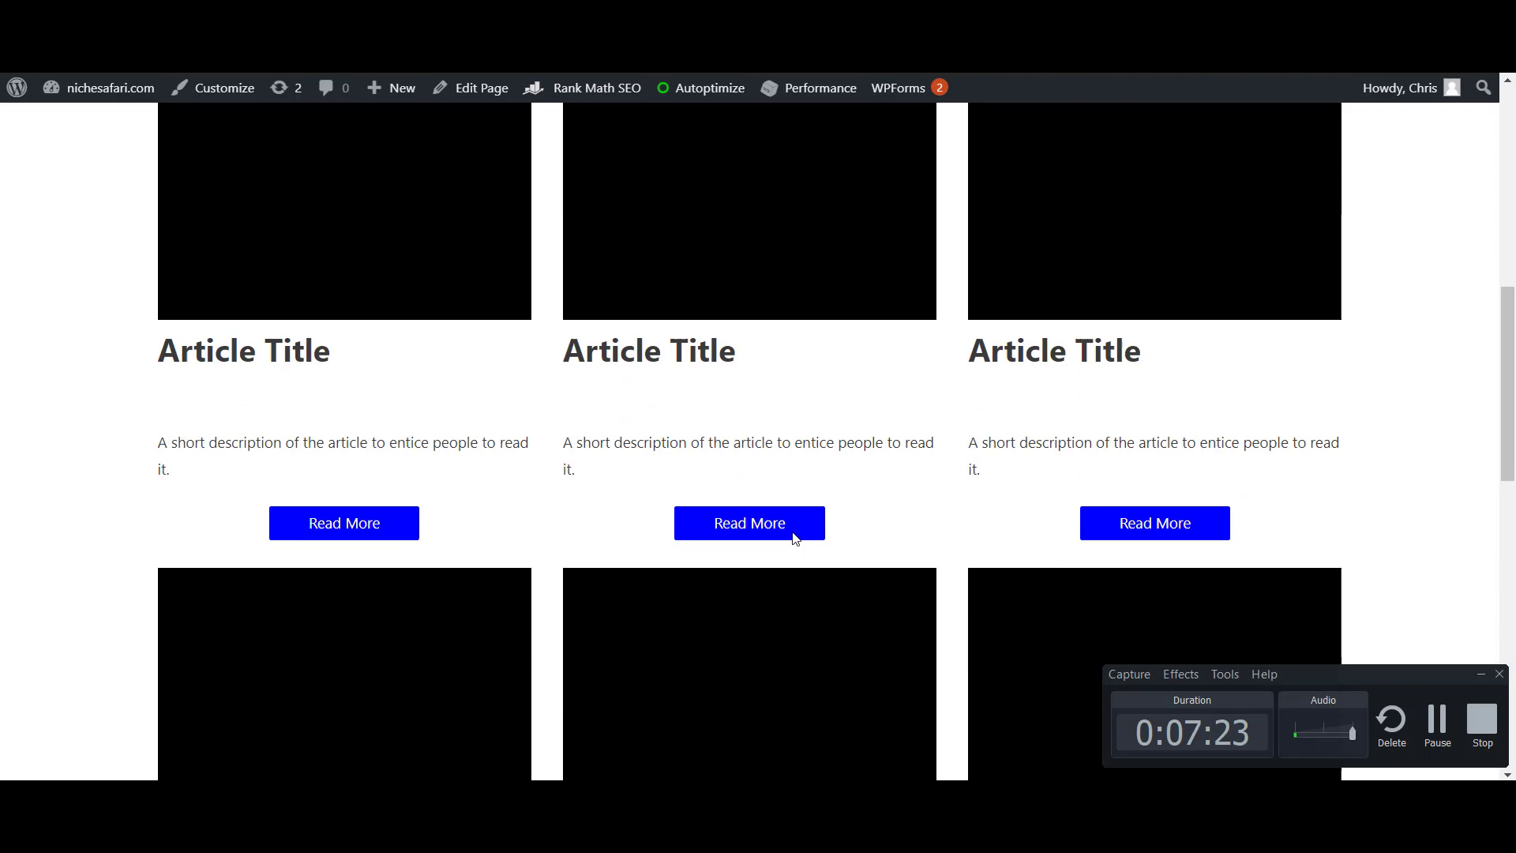
scroll(794, 537, up, 12)
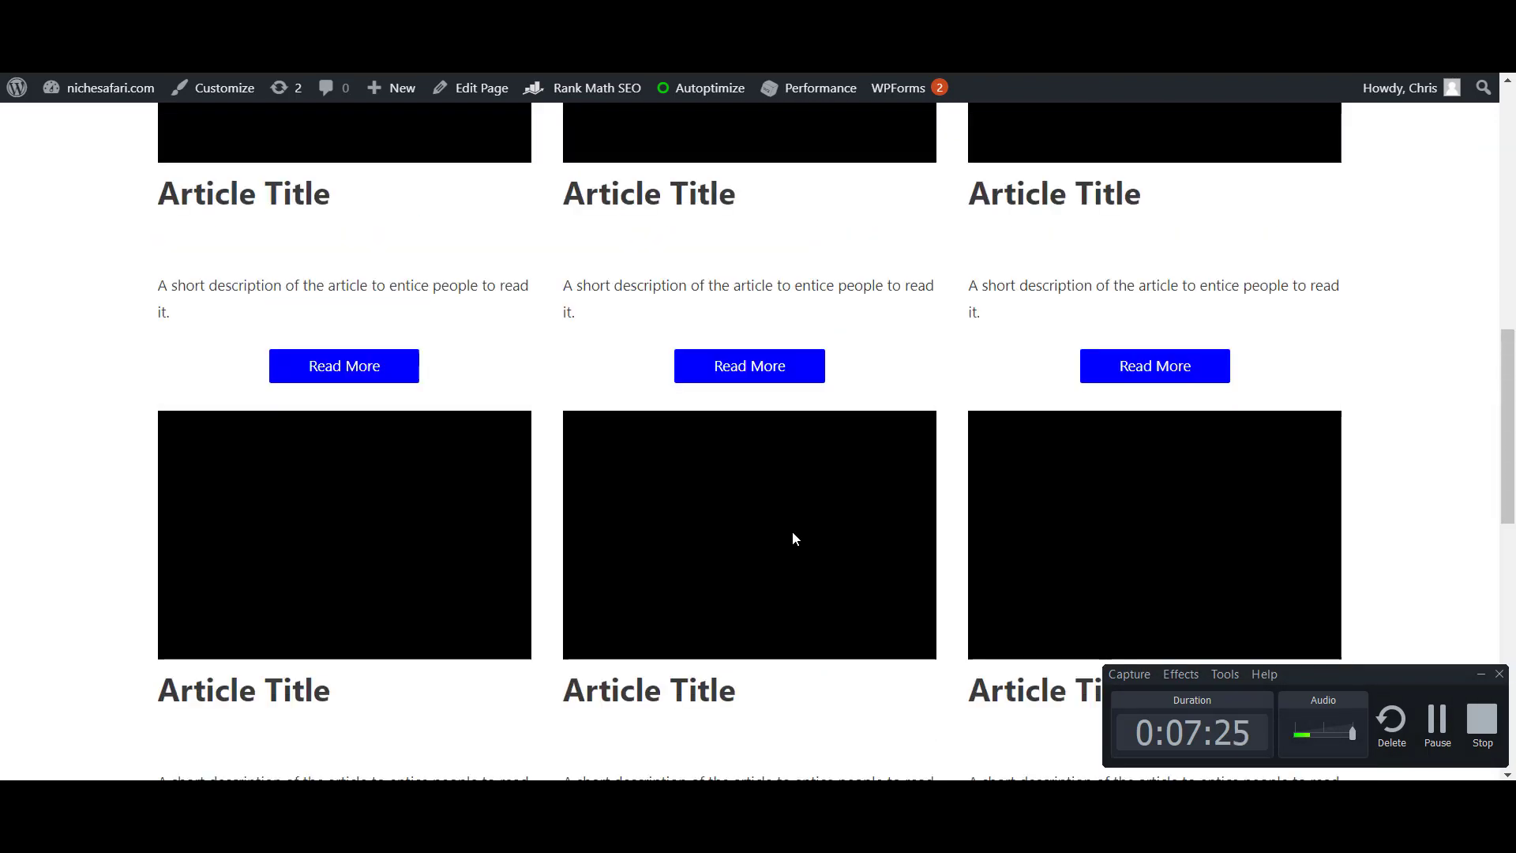
scroll(793, 537, down, 3)
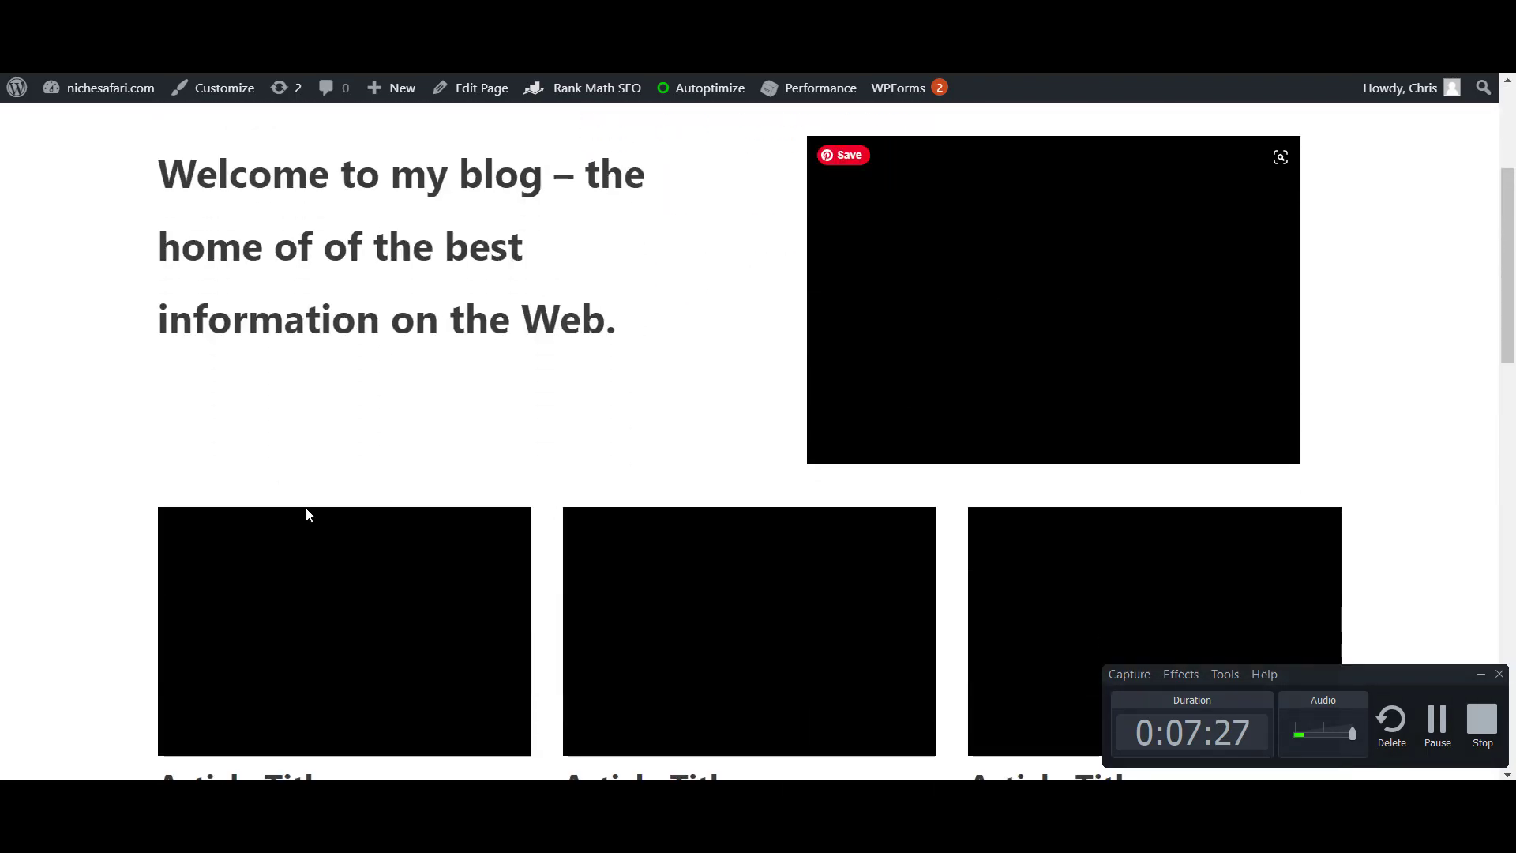
scroll(738, 370, up, 2)
scroll(738, 369, down, 7)
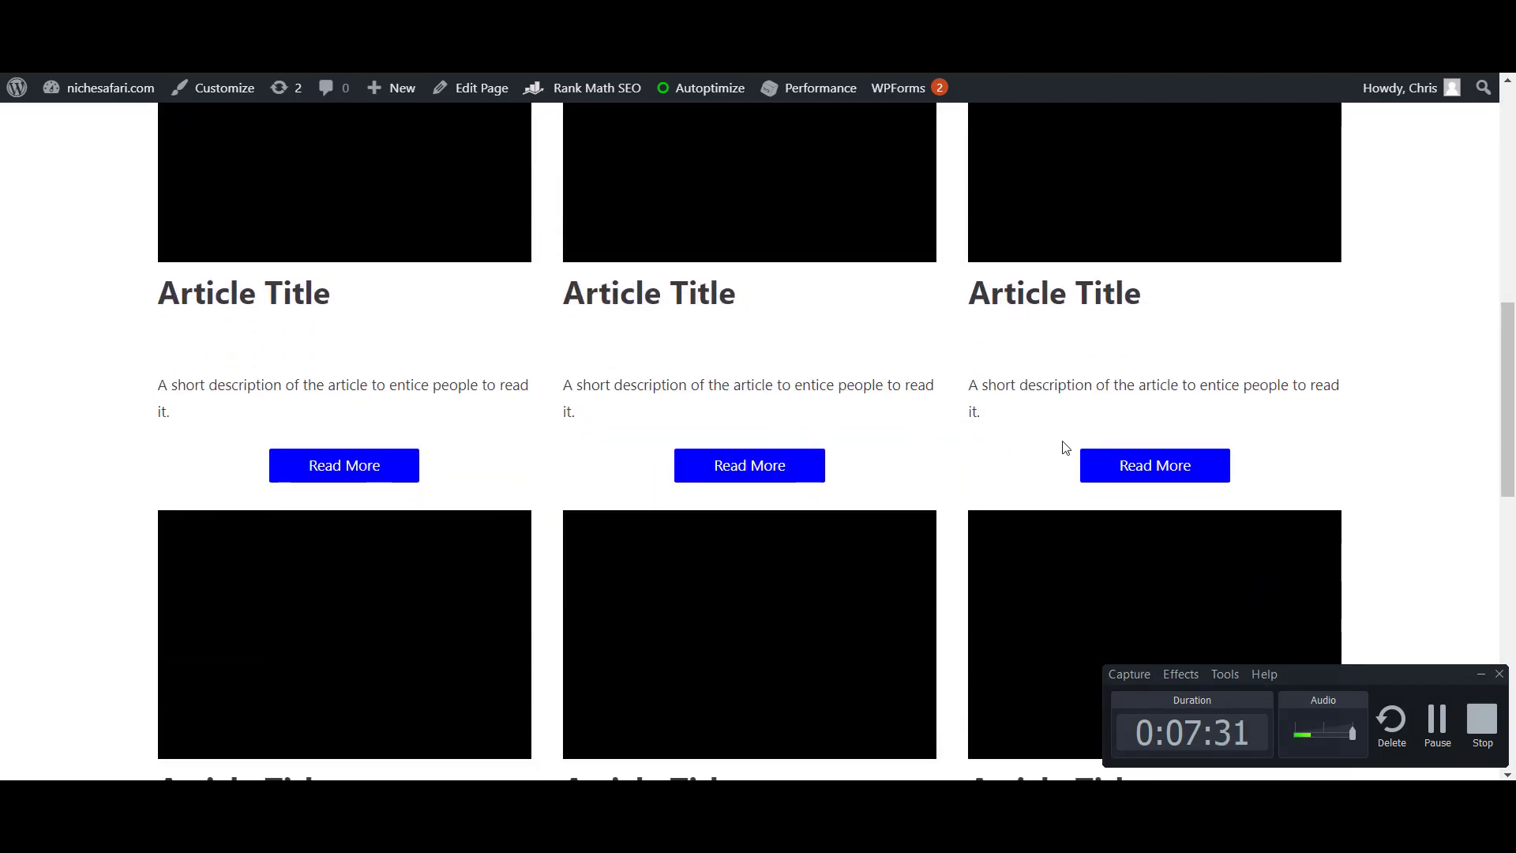
scroll(1065, 447, down, 5)
Retitle the first card's heading to 'How to Create a Website'
key(ctrl+Tab)
scroll(105, 557, down, 3)
click(105, 556)
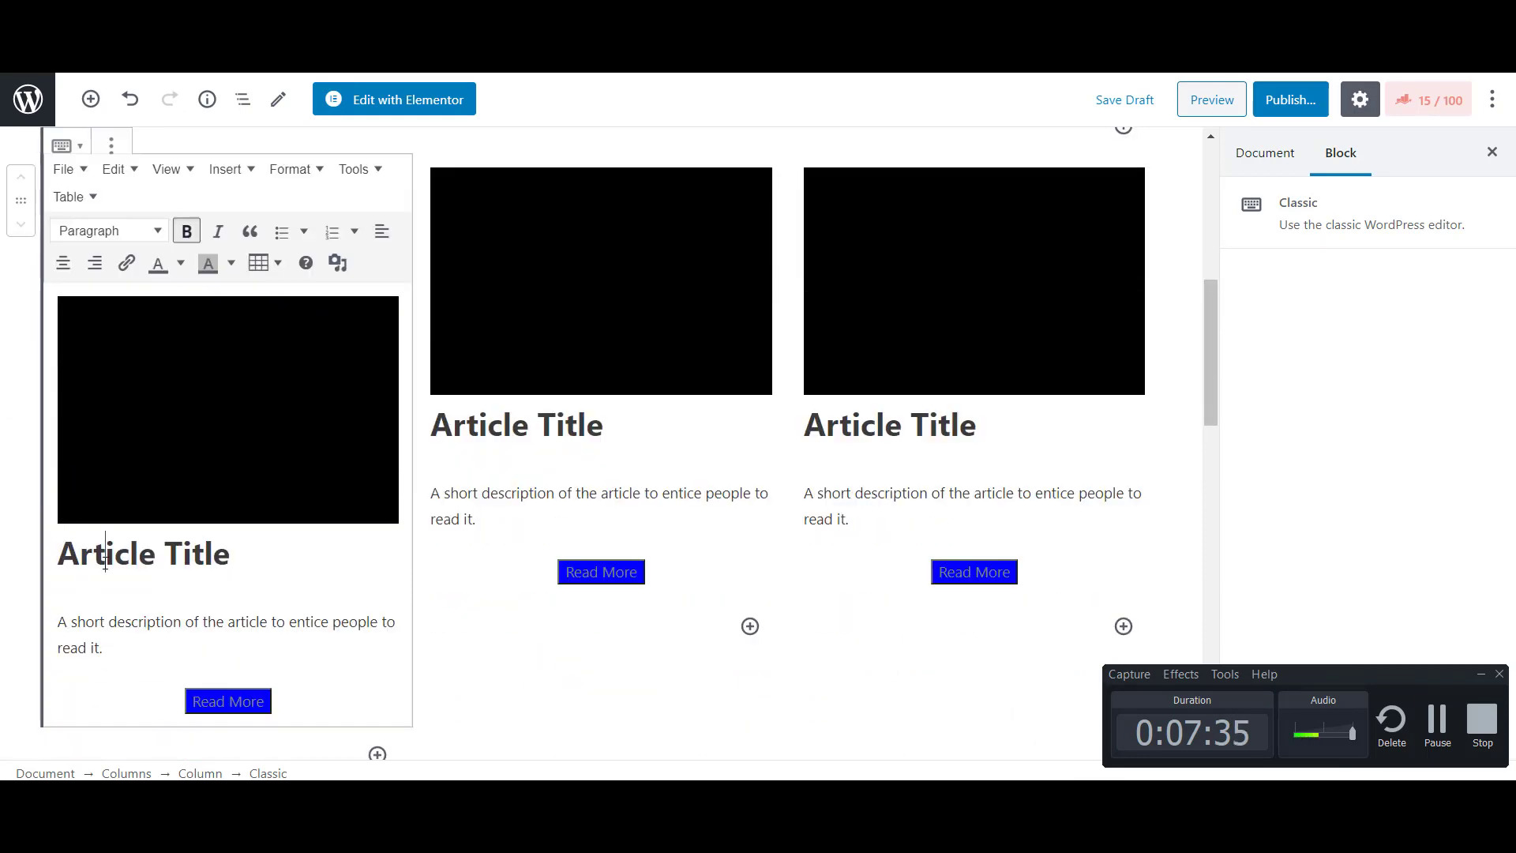
triple_click(105, 557)
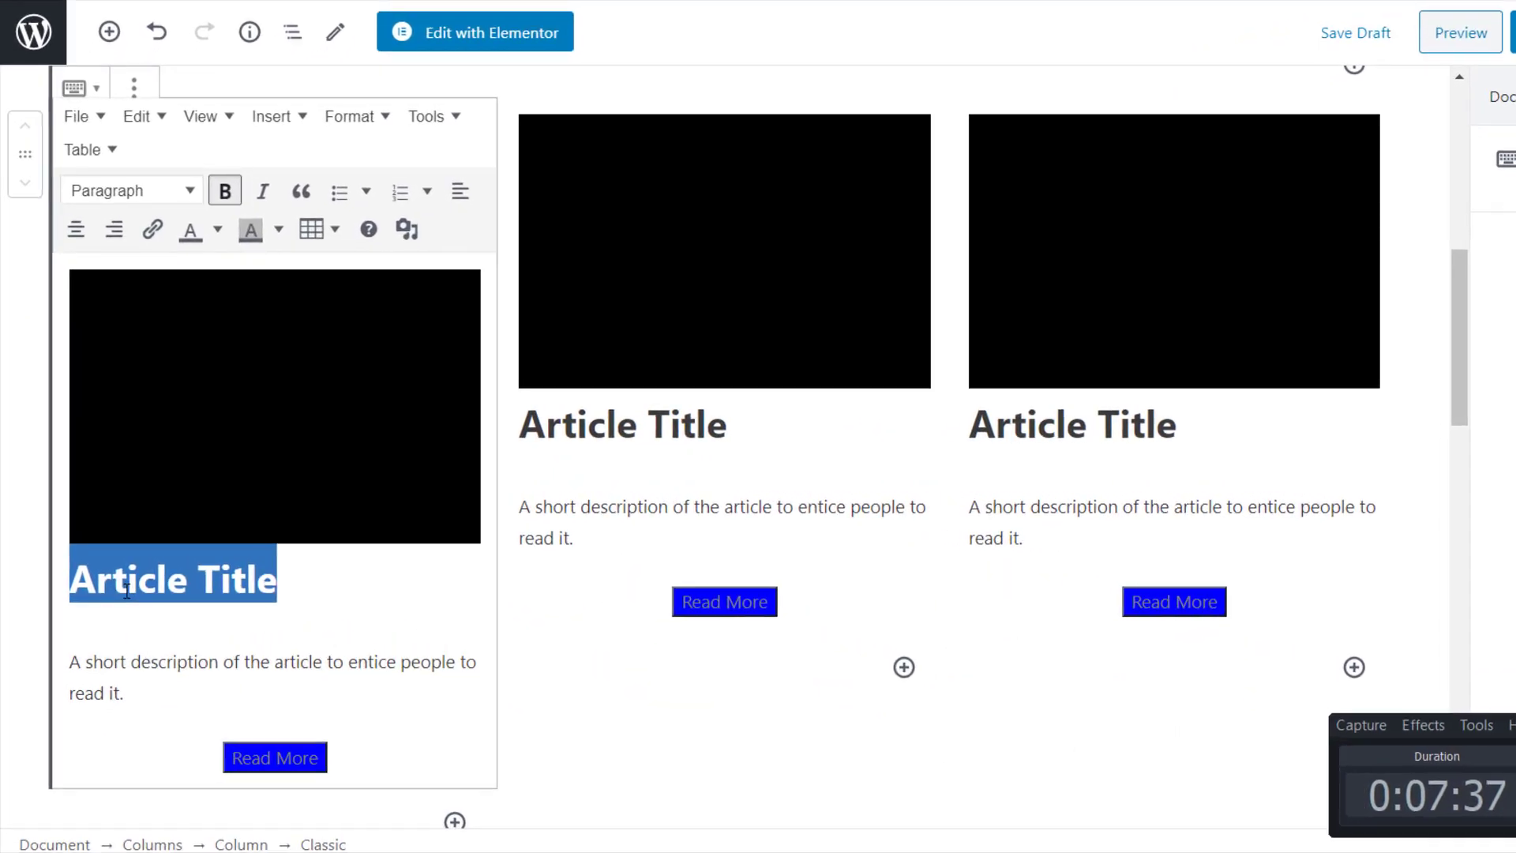
text(How to Cre)
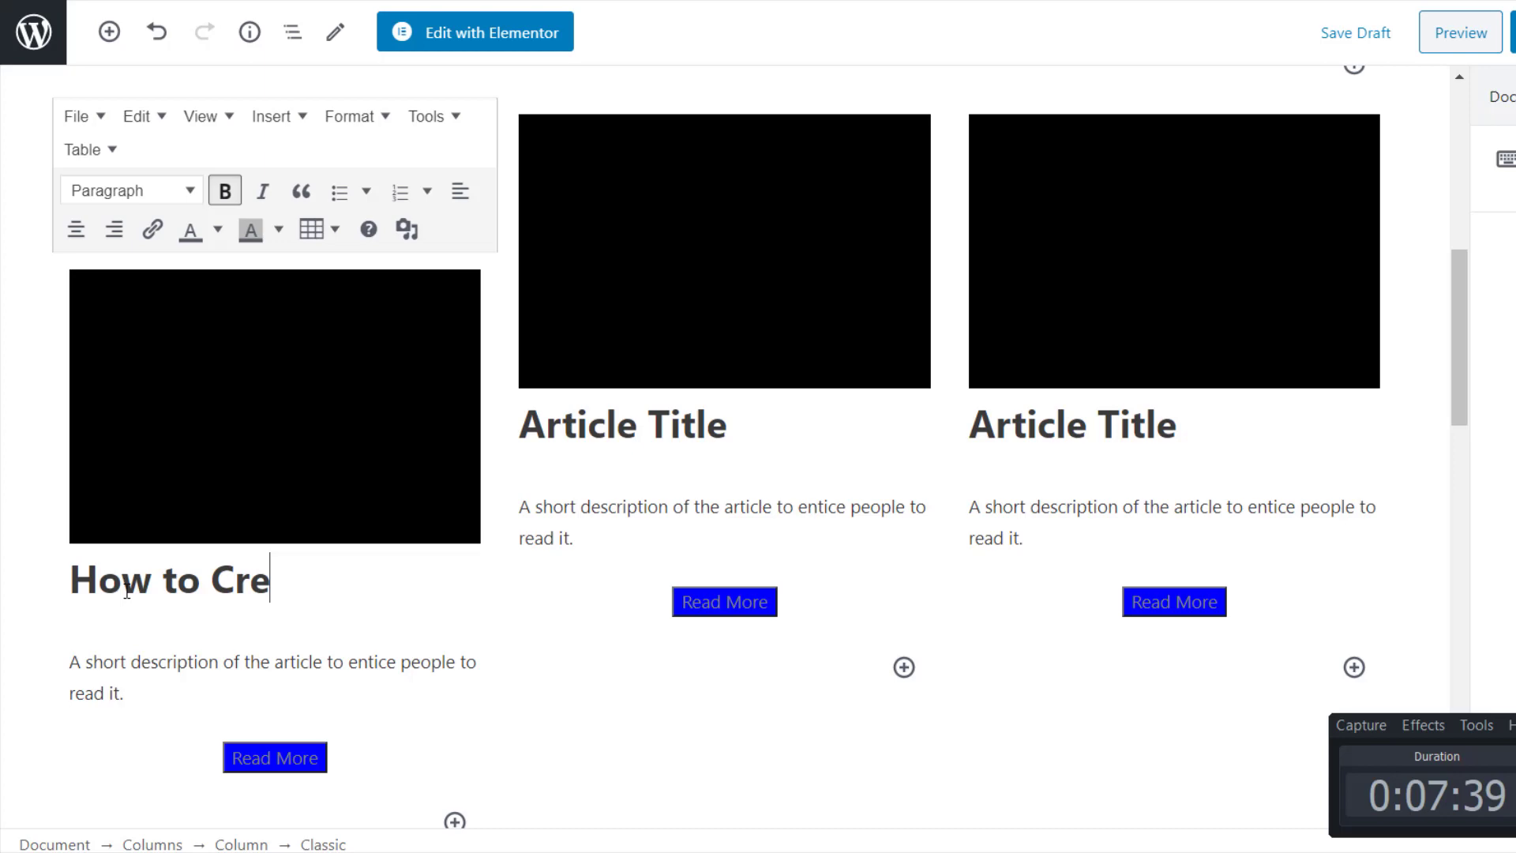
text(ate a Wbe)
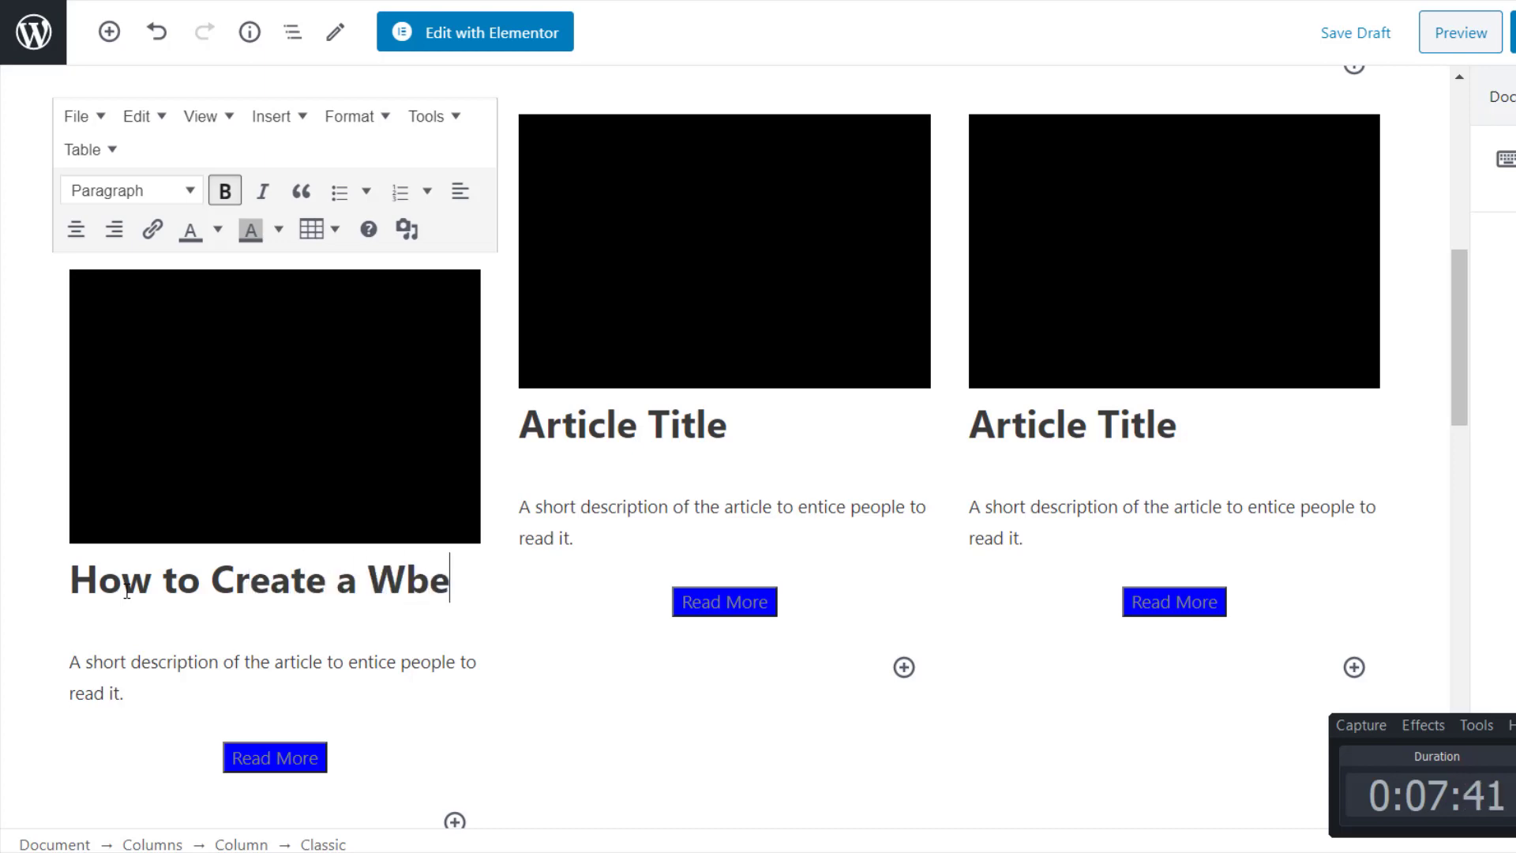
key(BackSpace)
key(BackSpace)
text(en)
key(BackSpace)
text(bsite)
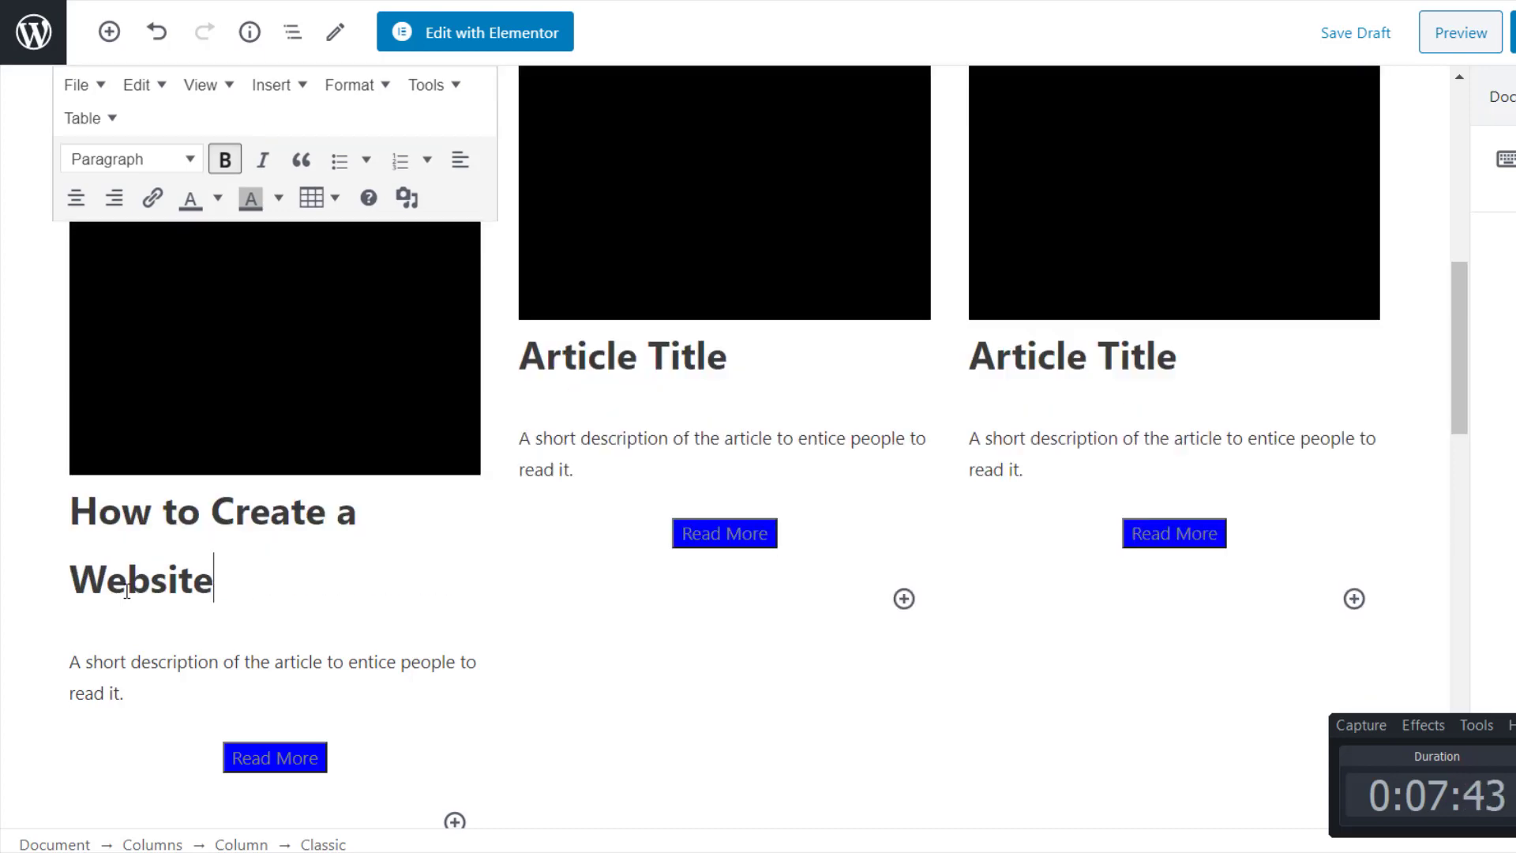
Select the first card's Read More text and dismiss the link box without adding a link
click(260, 758)
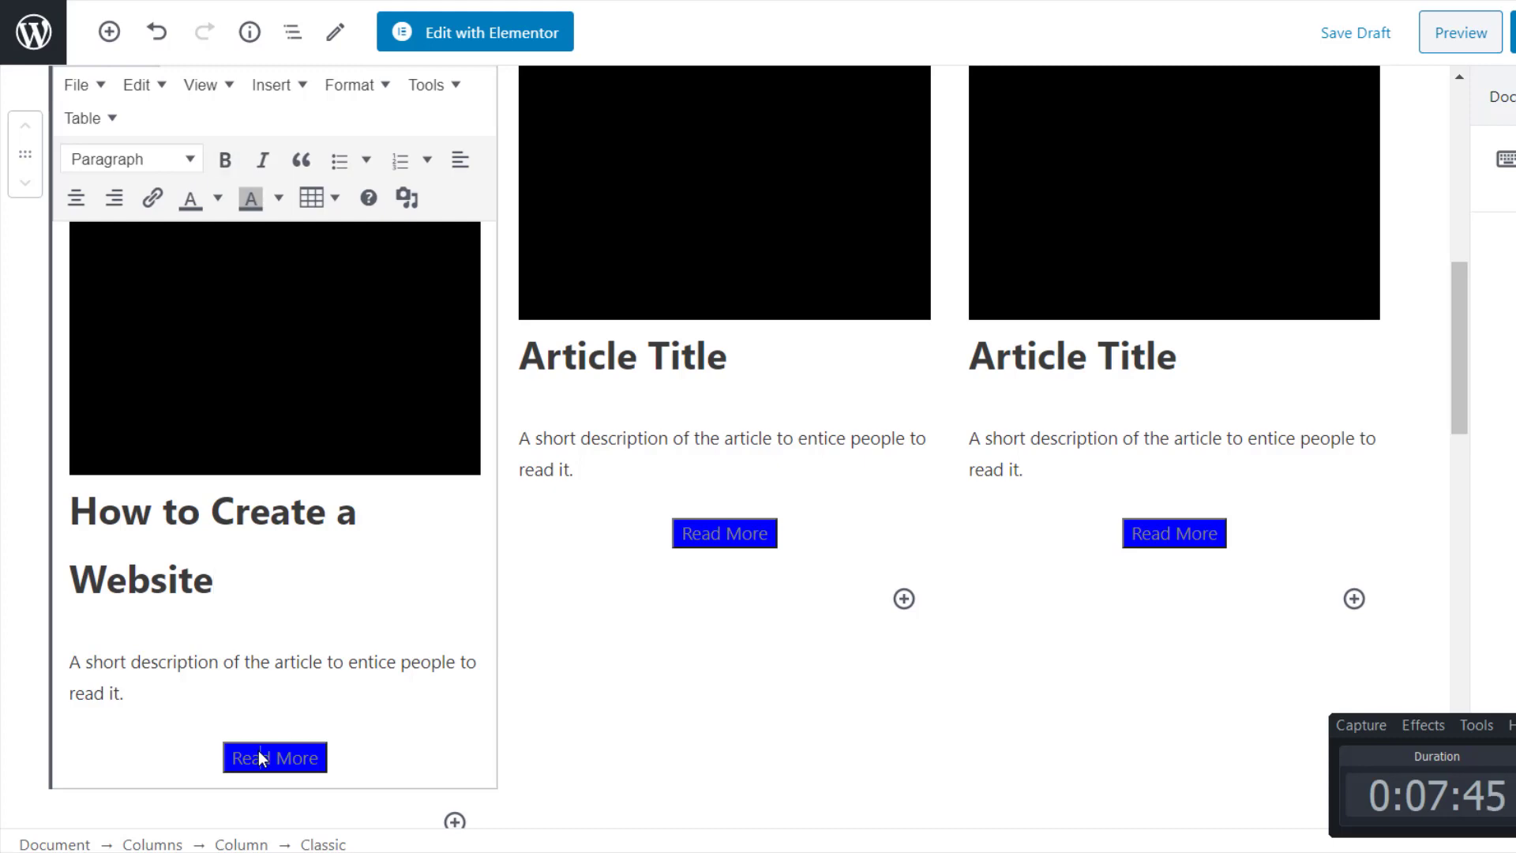
triple_click(317, 760)
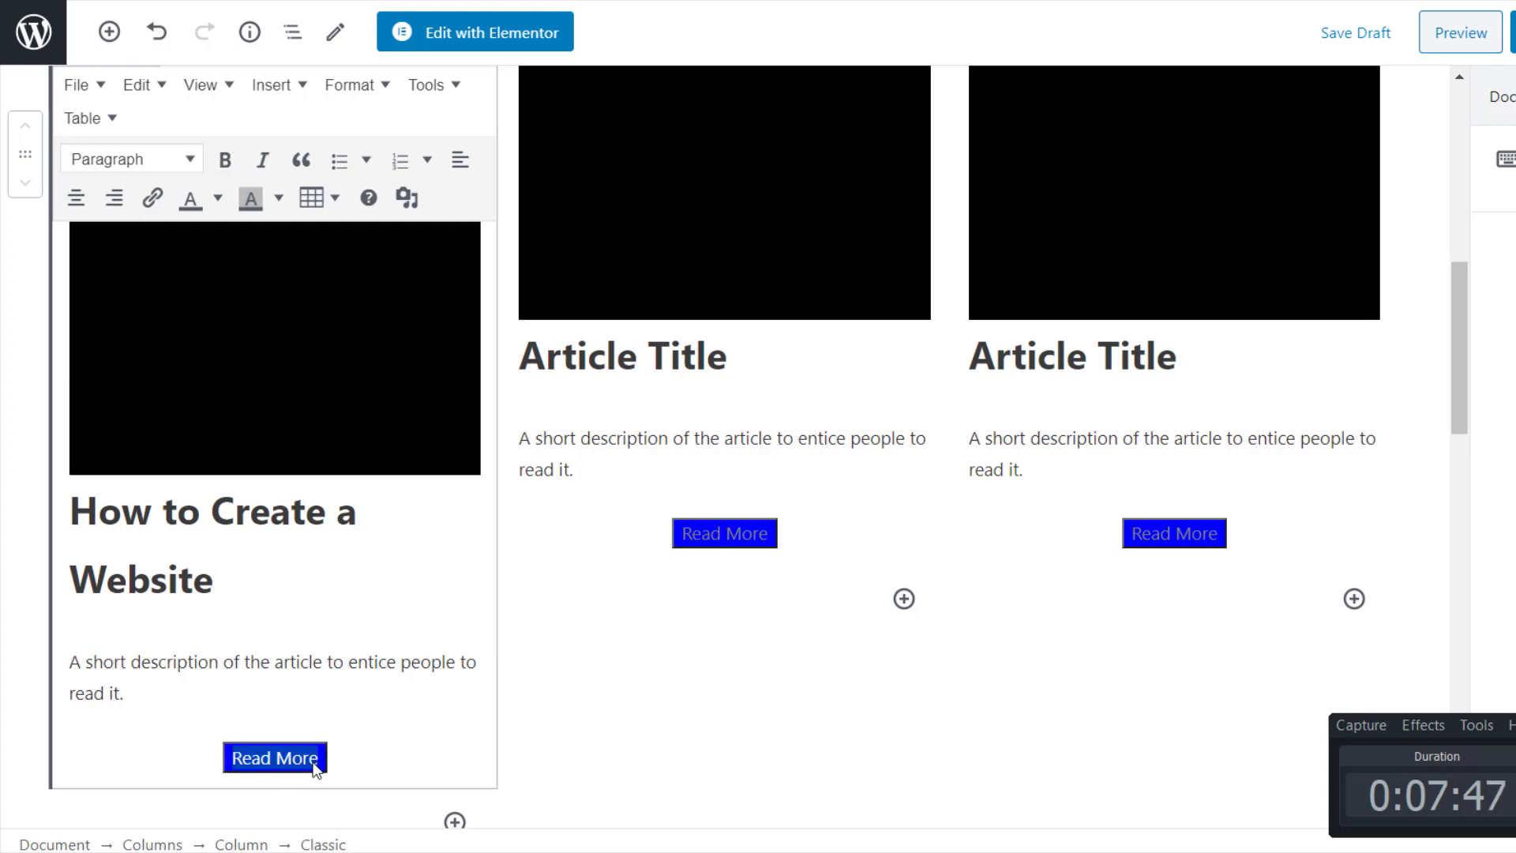
click(154, 199)
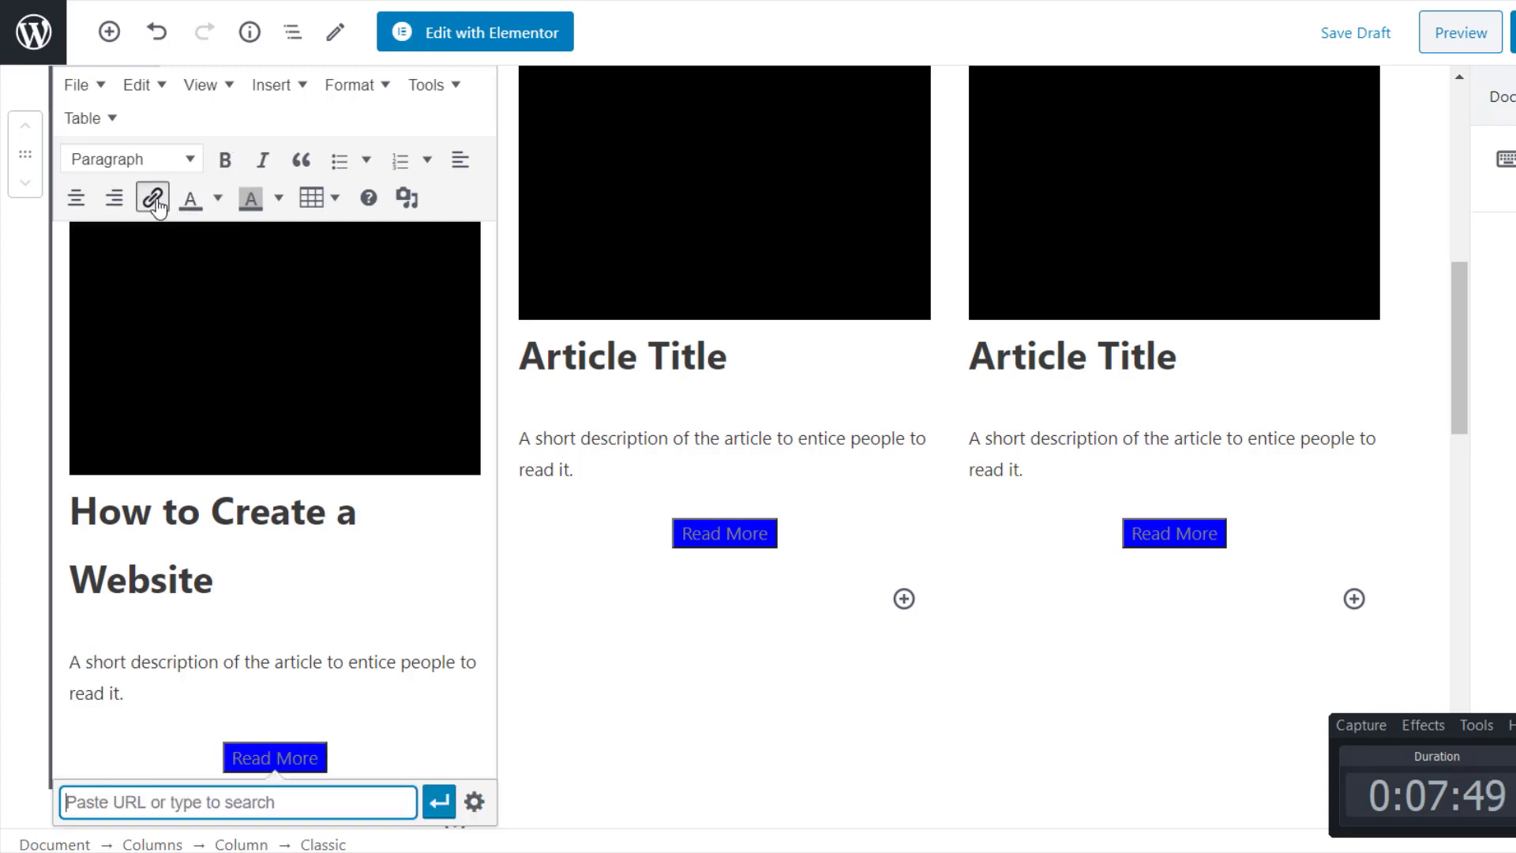
click(153, 660)
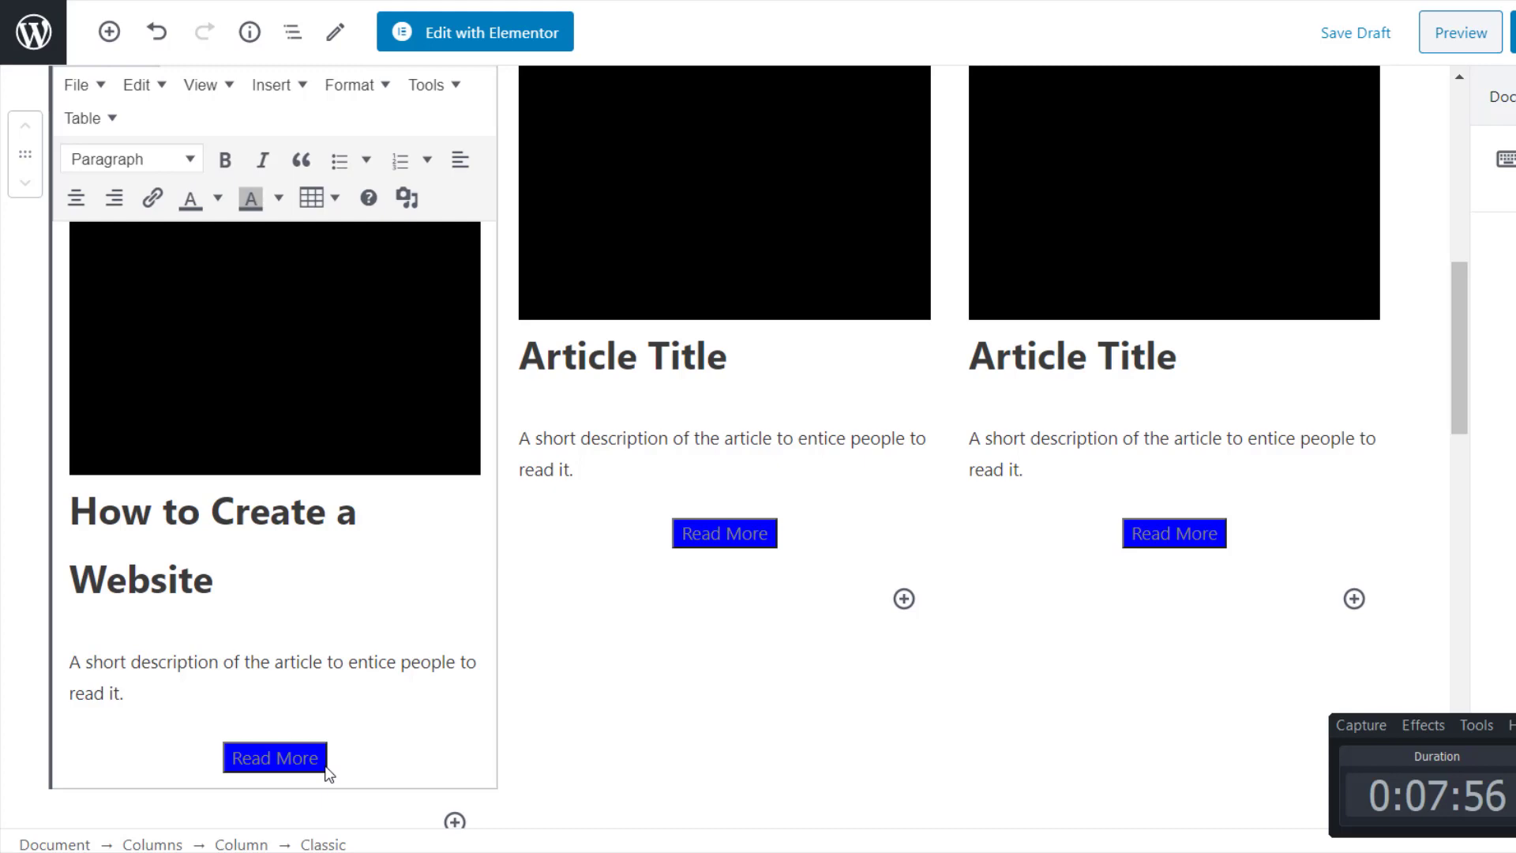
Select the description text in the first and middle cards, then deselect the card block
triple_click(291, 649)
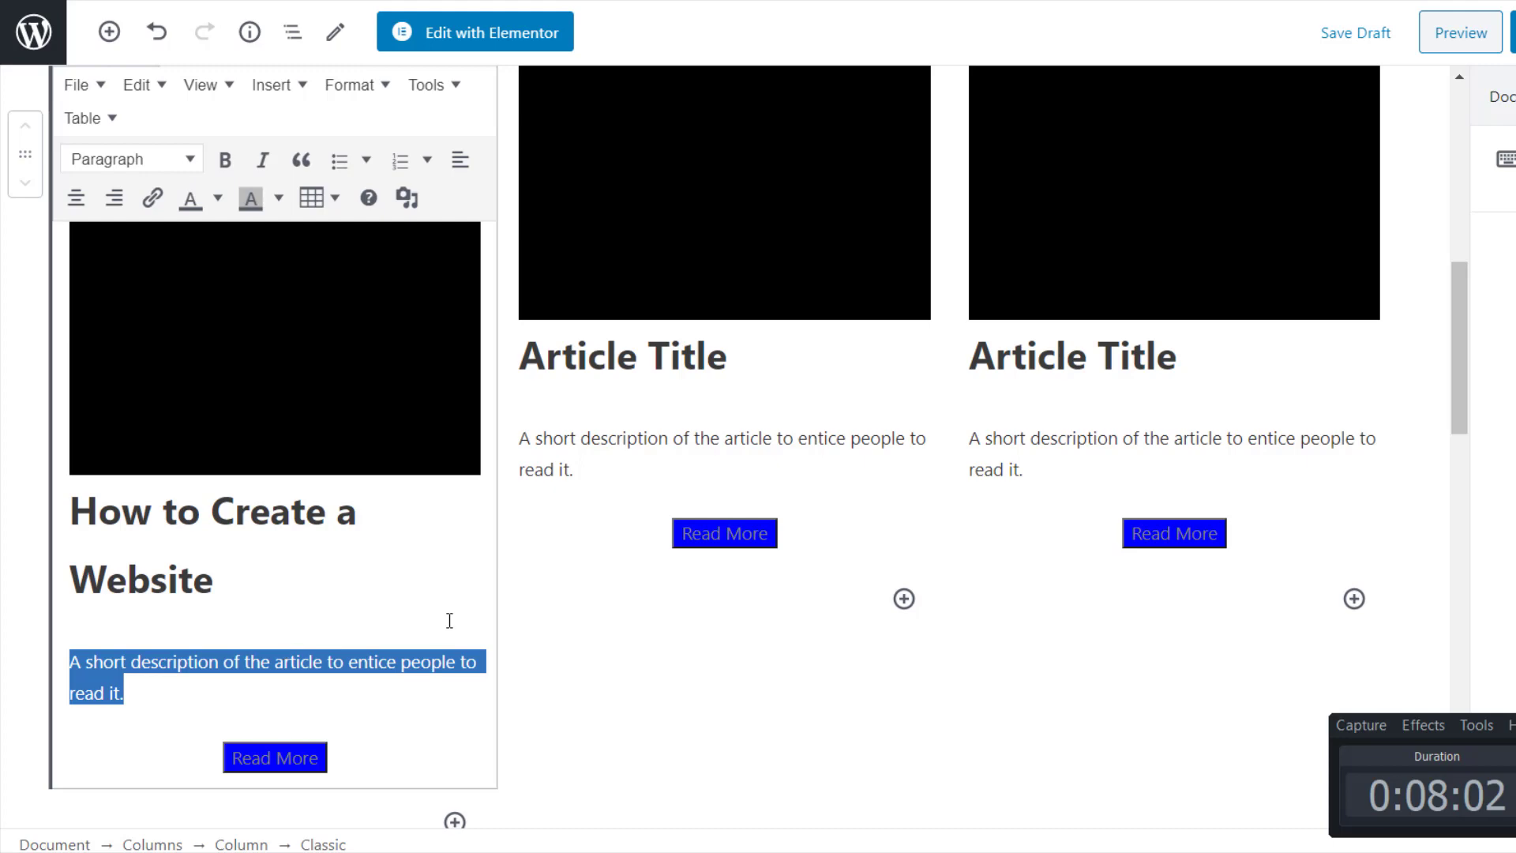
click(632, 429)
click(582, 746)
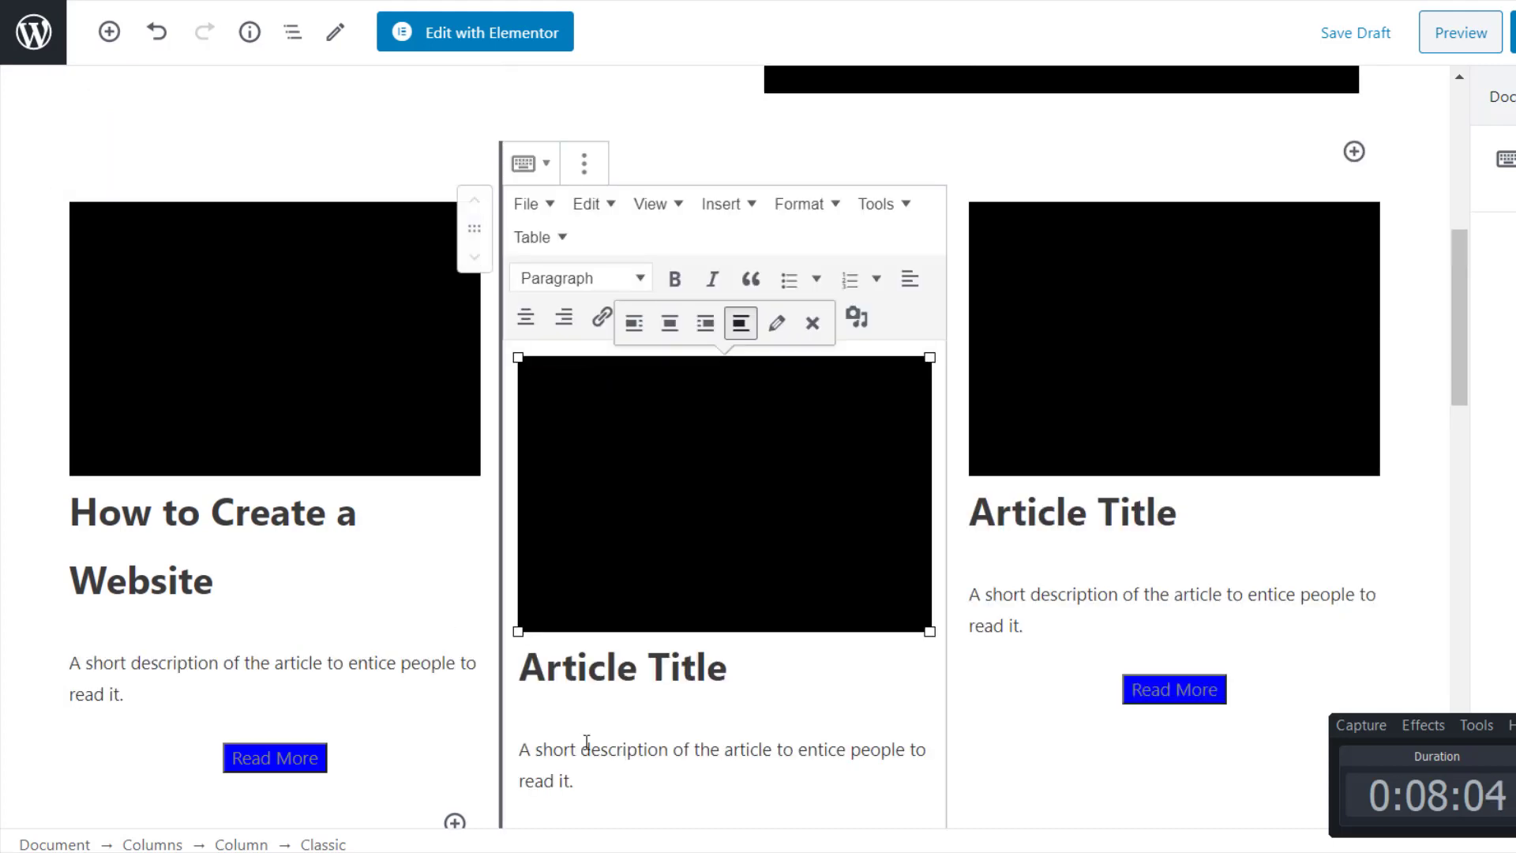
click(138, 528)
scroll(138, 528, up, 2)
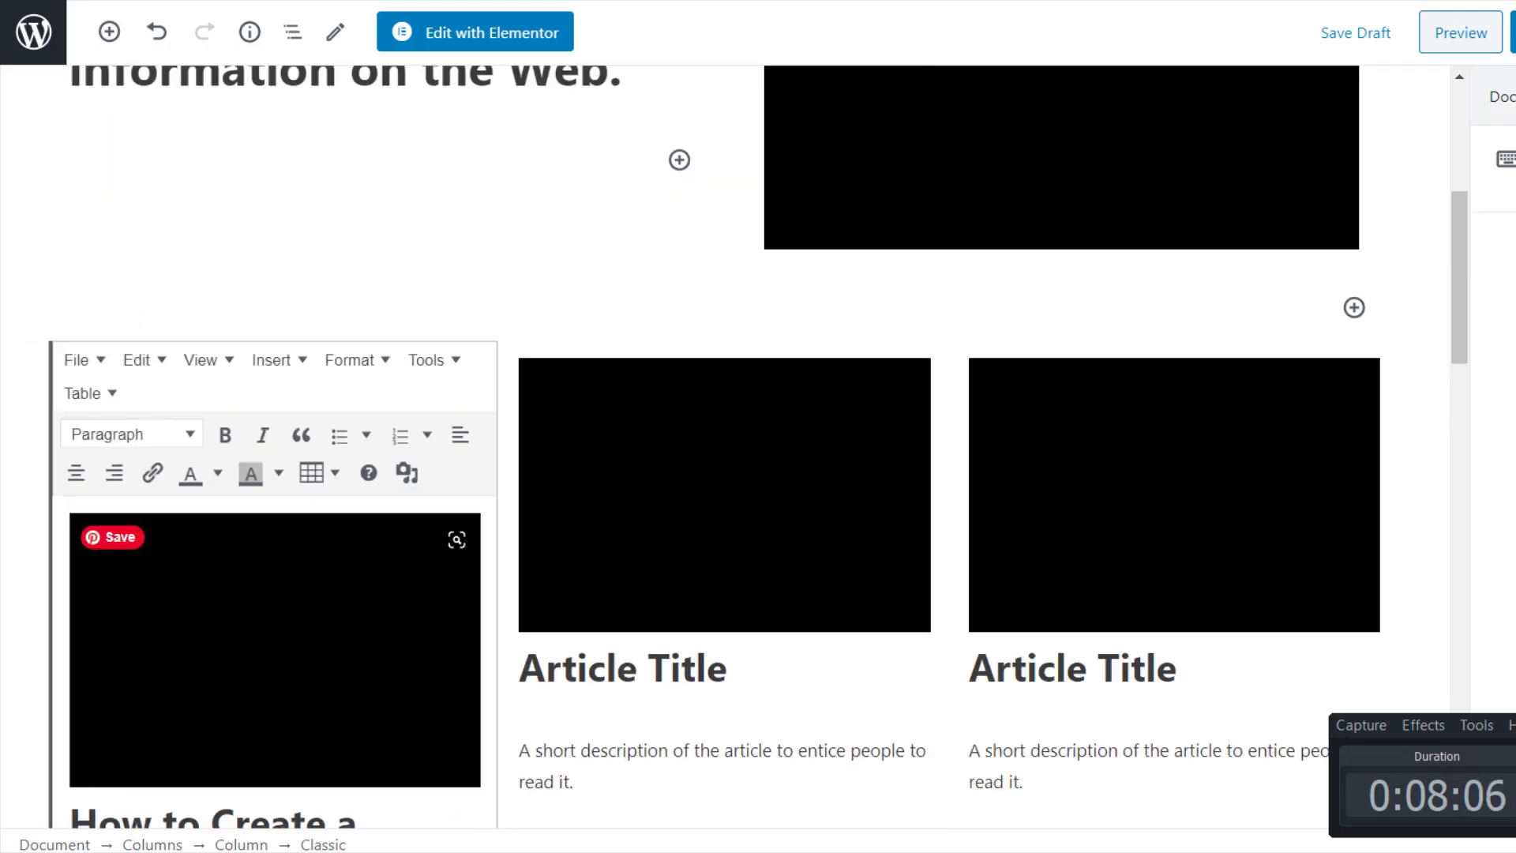
click(1435, 562)
scroll(1434, 562, down, 5)
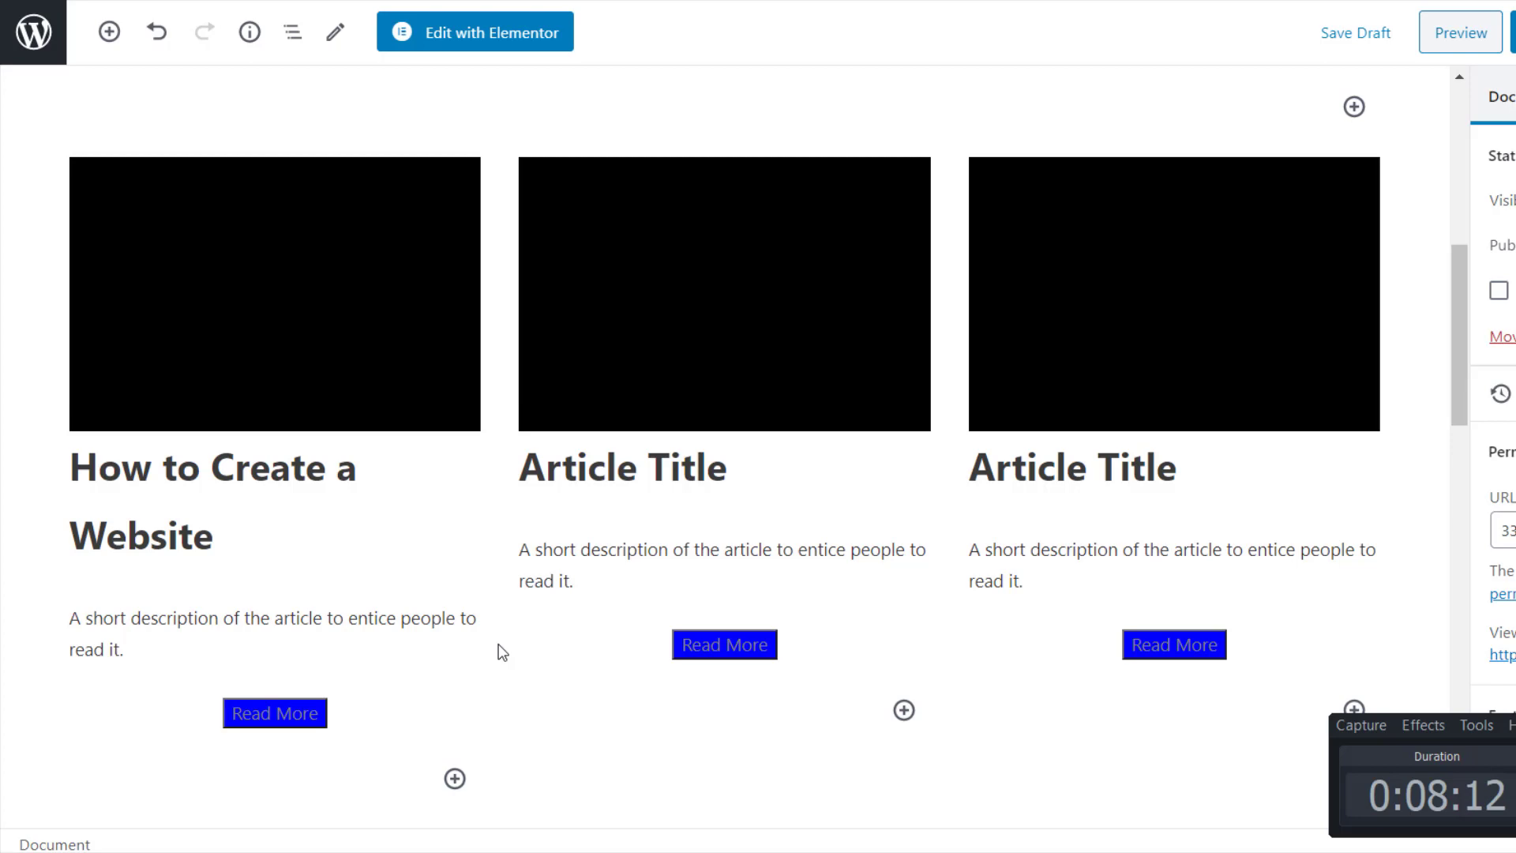
Check the first and middle card descriptions, then preview the page on the site
double_click(557, 550)
click(405, 474)
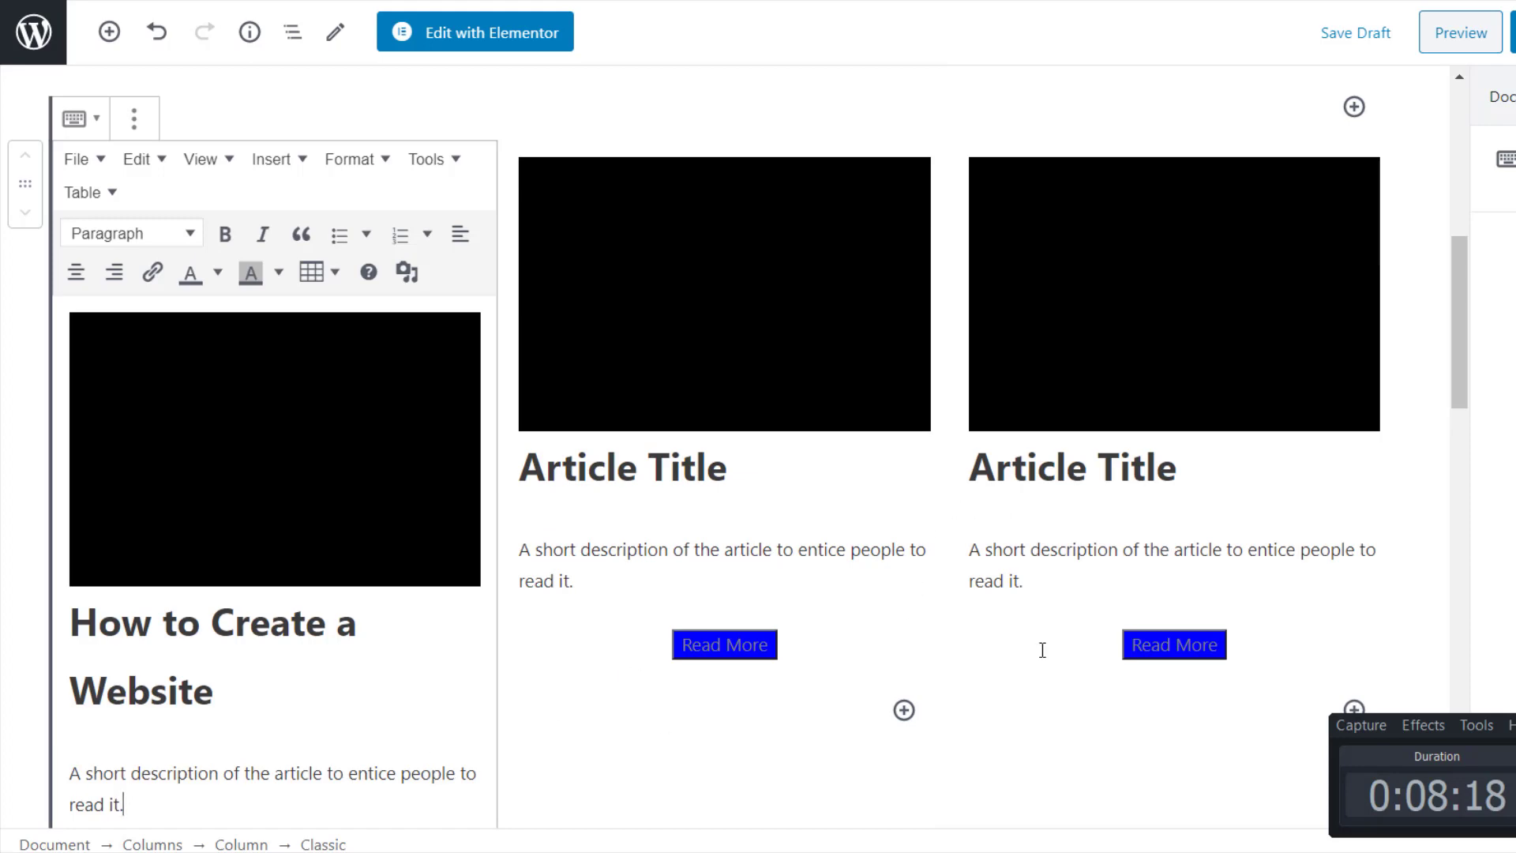
scroll(822, 735, down, 3)
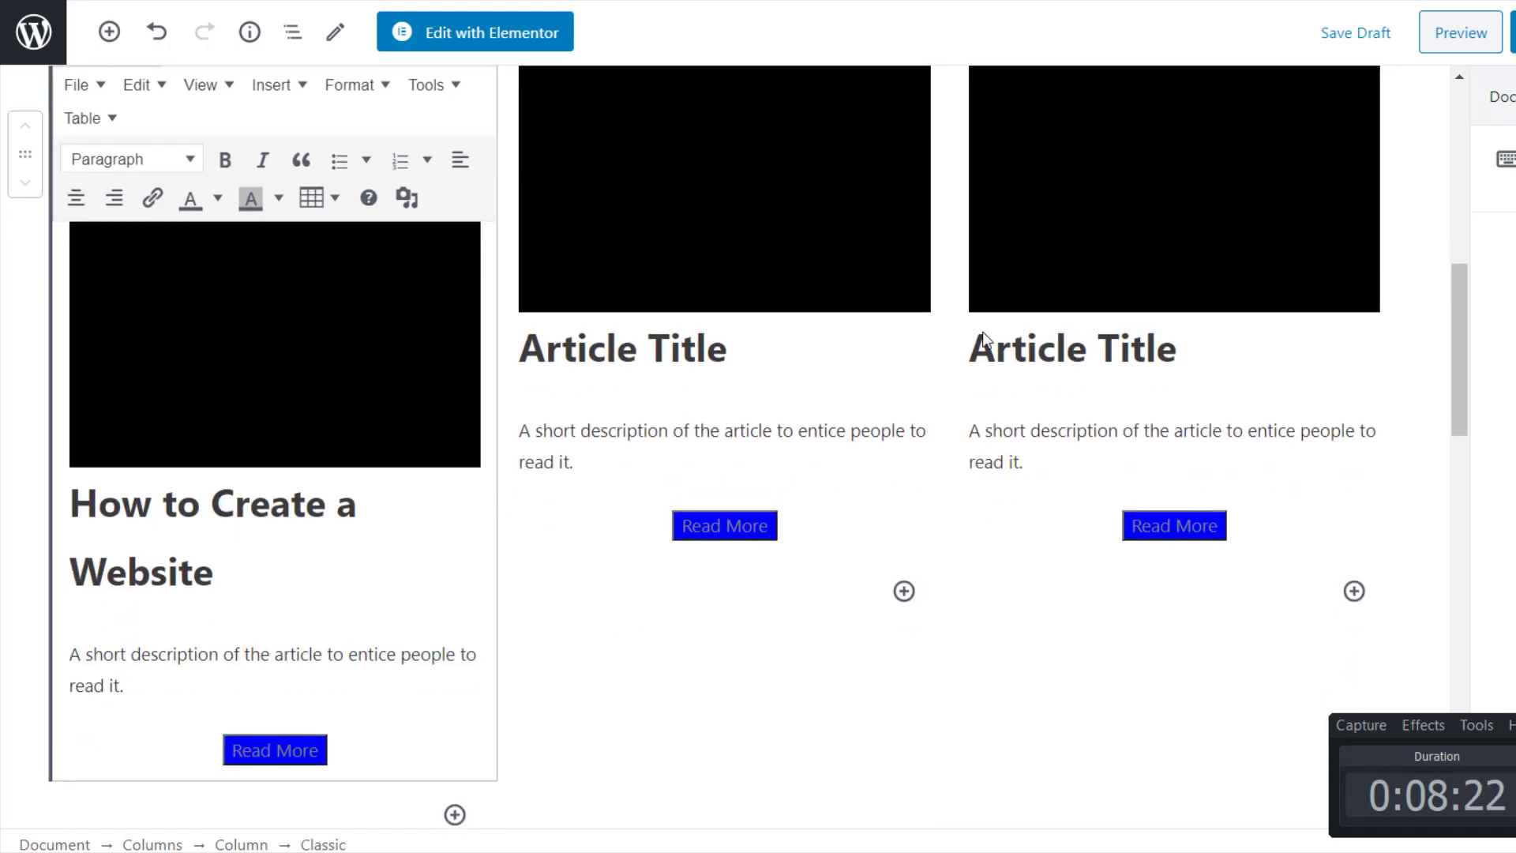
click(1461, 32)
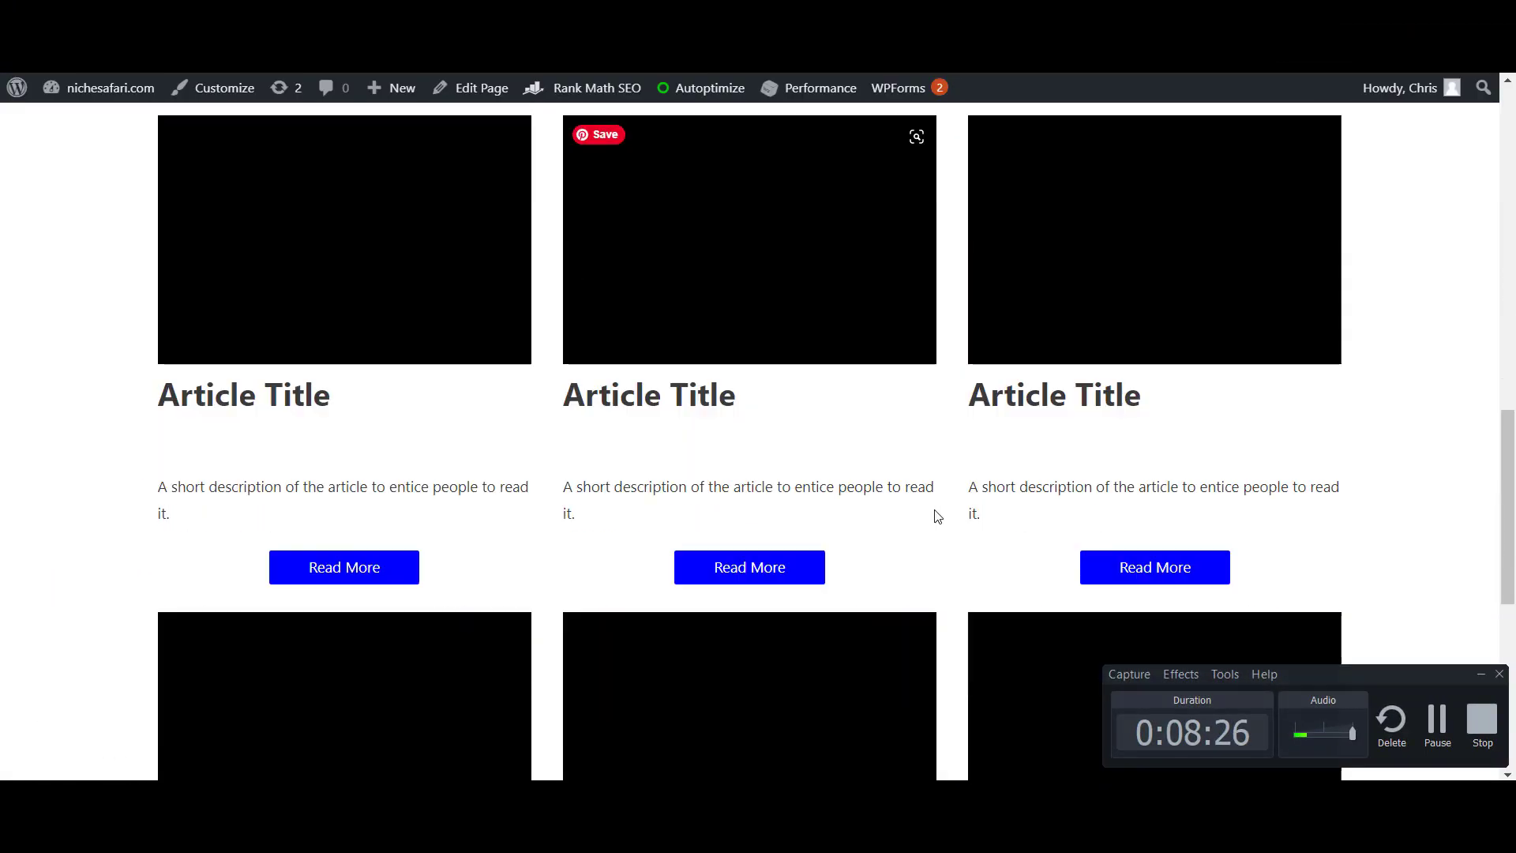
In Rank Math's snippet editor, change the page permalink from 330-2 to 'home'
scroll(938, 515, up, 9)
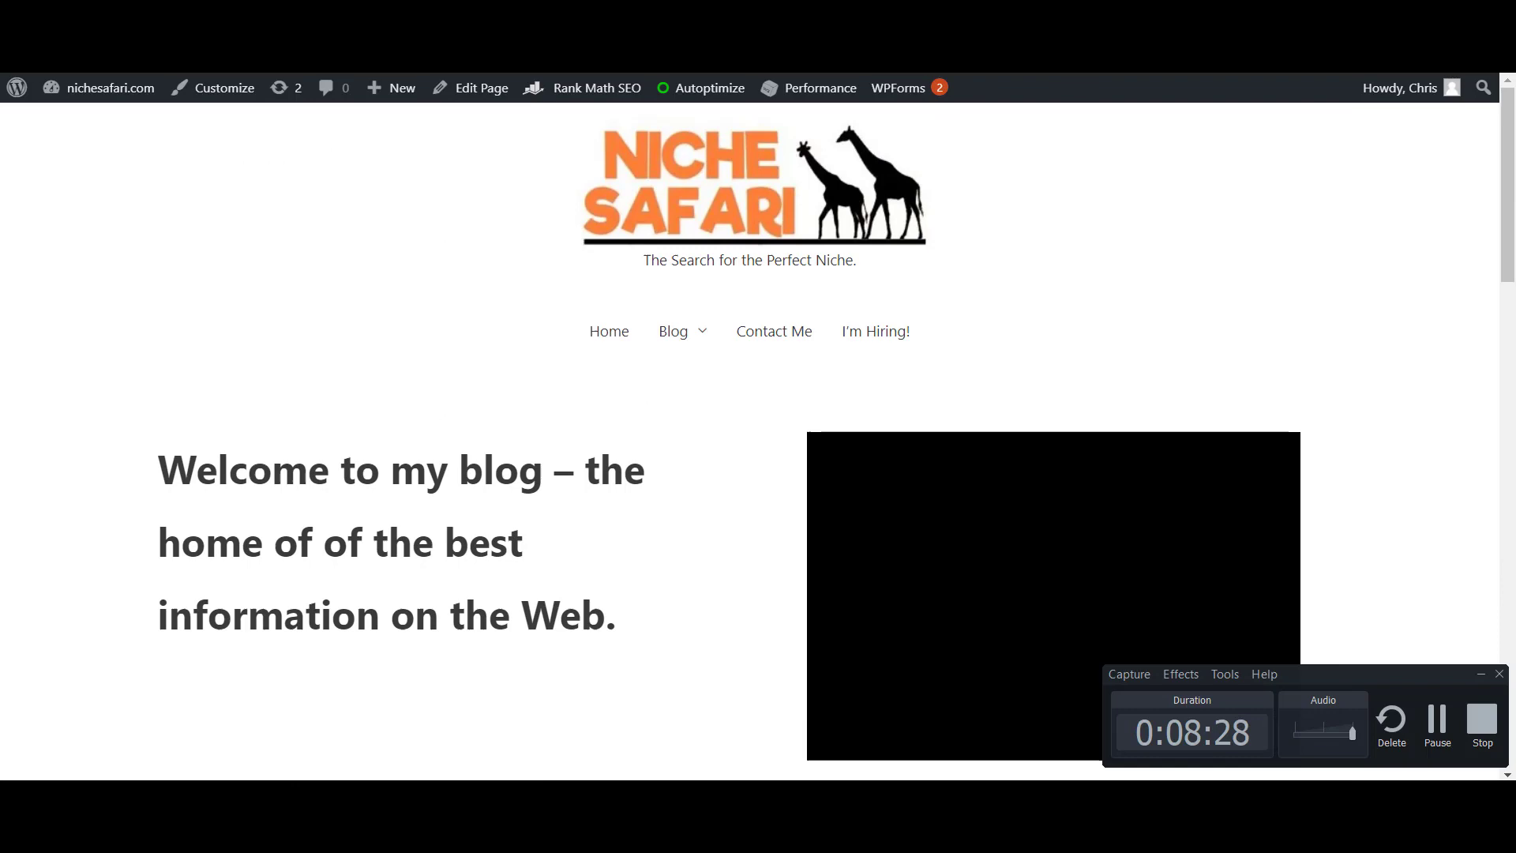
key(ctrl+w)
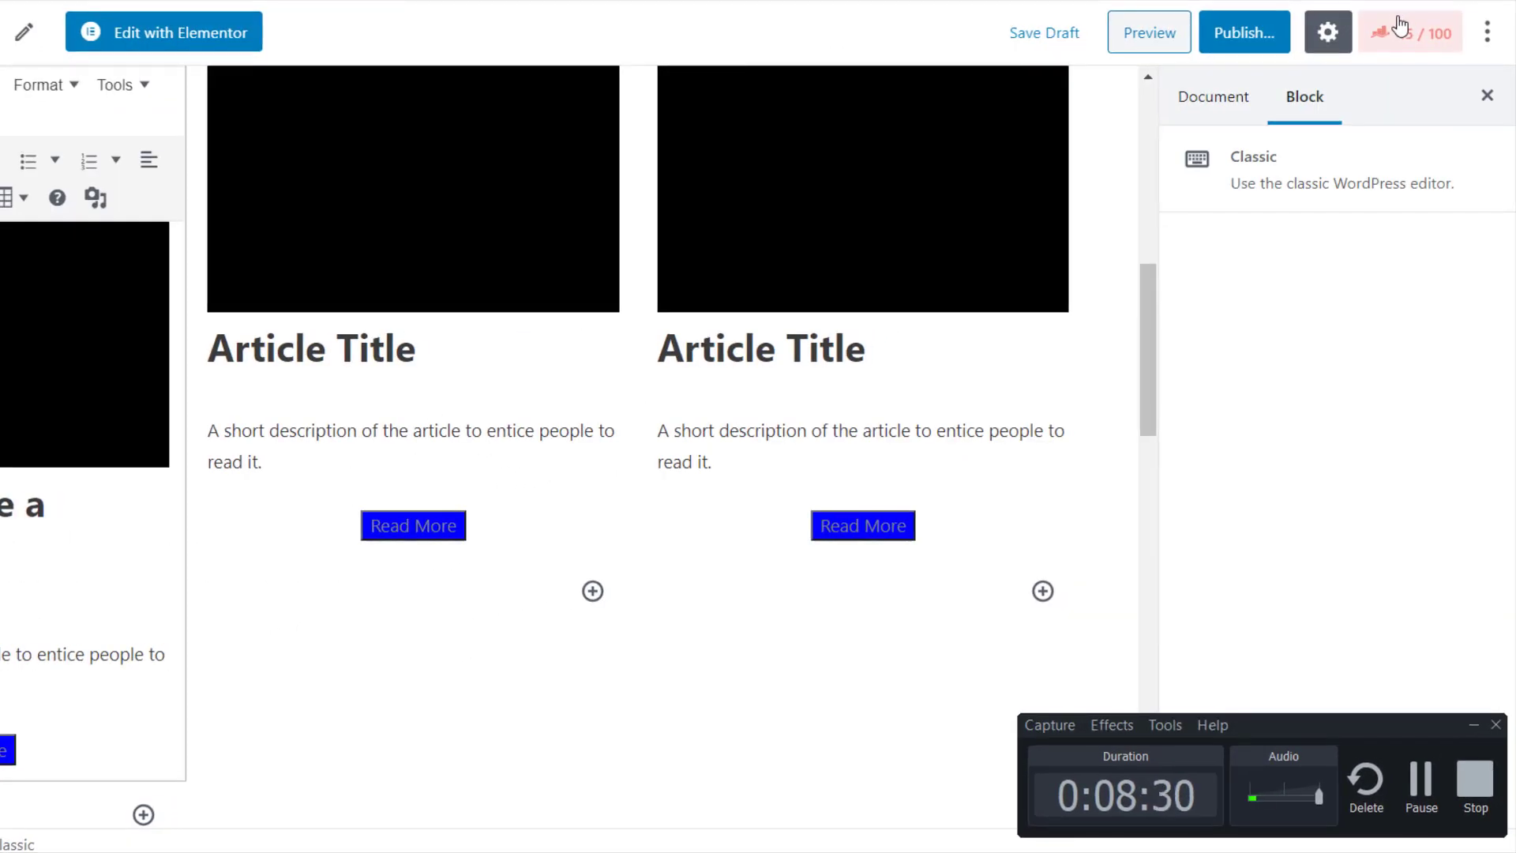
click(1400, 30)
click(1260, 320)
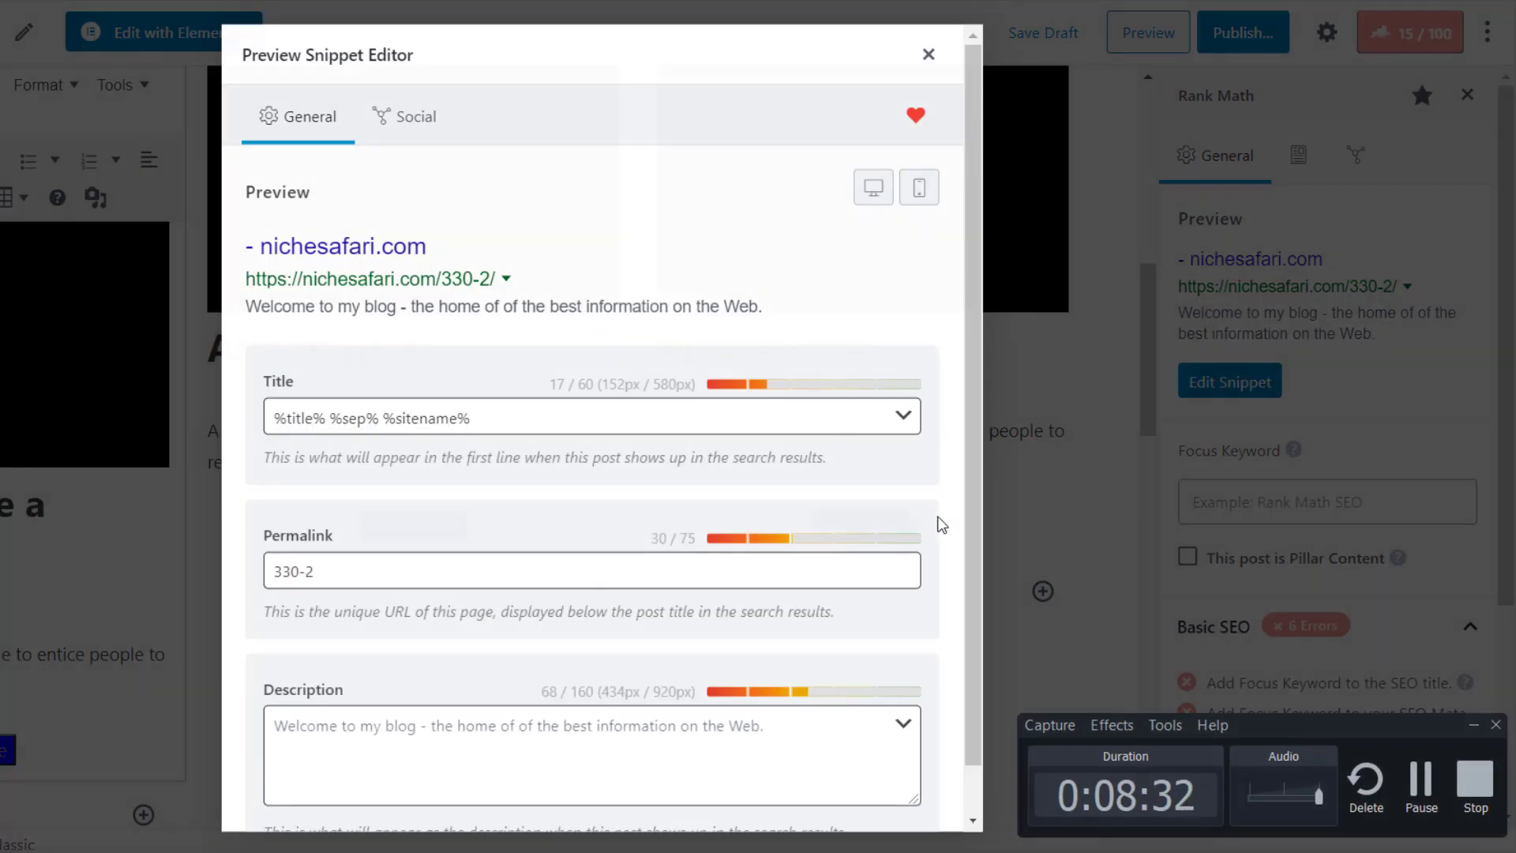
drag(347, 570, 227, 592)
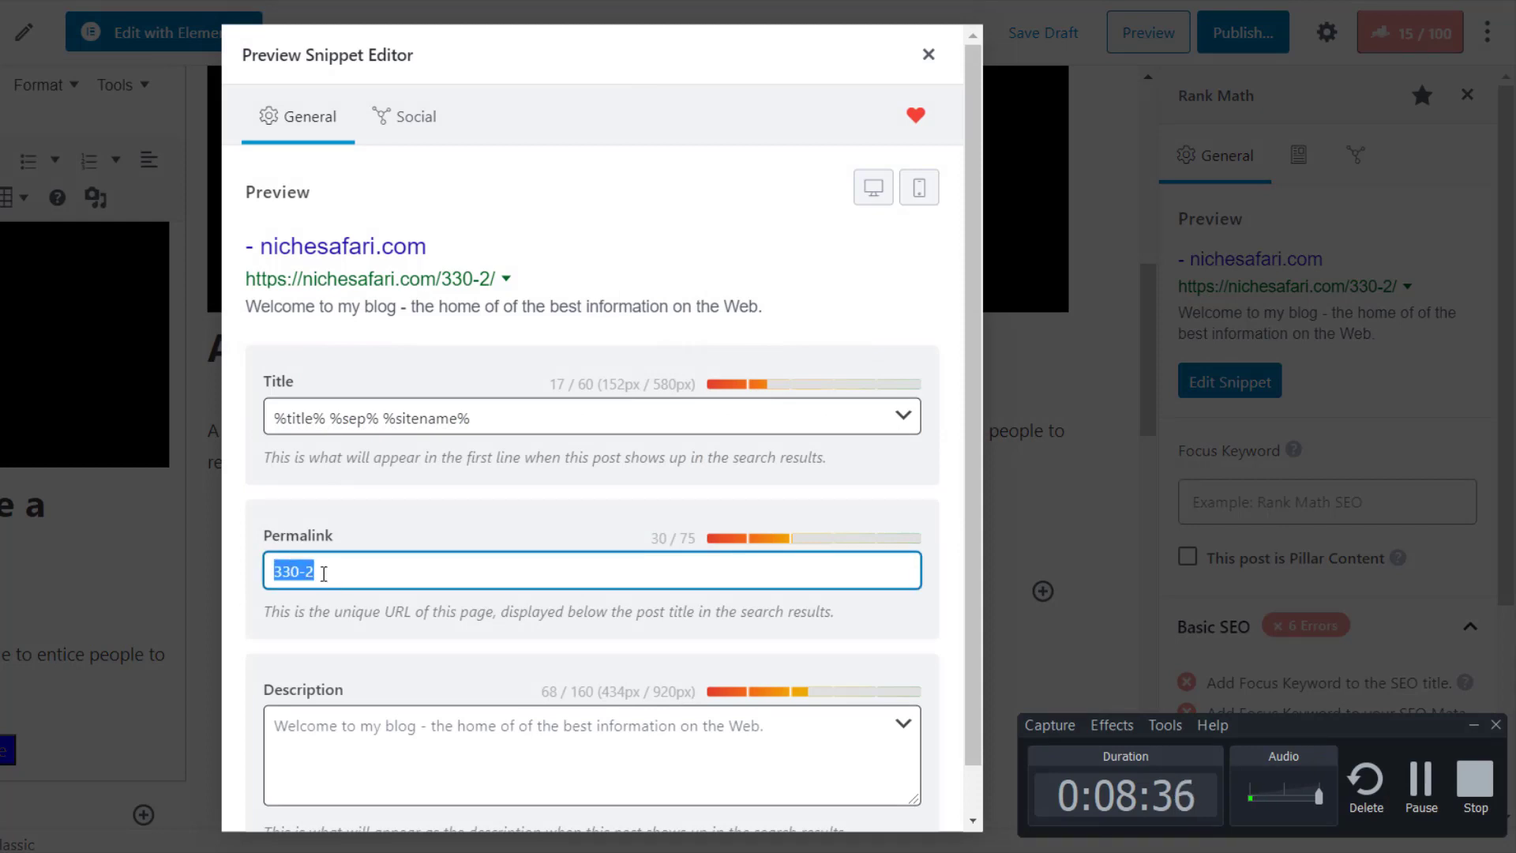
text(home)
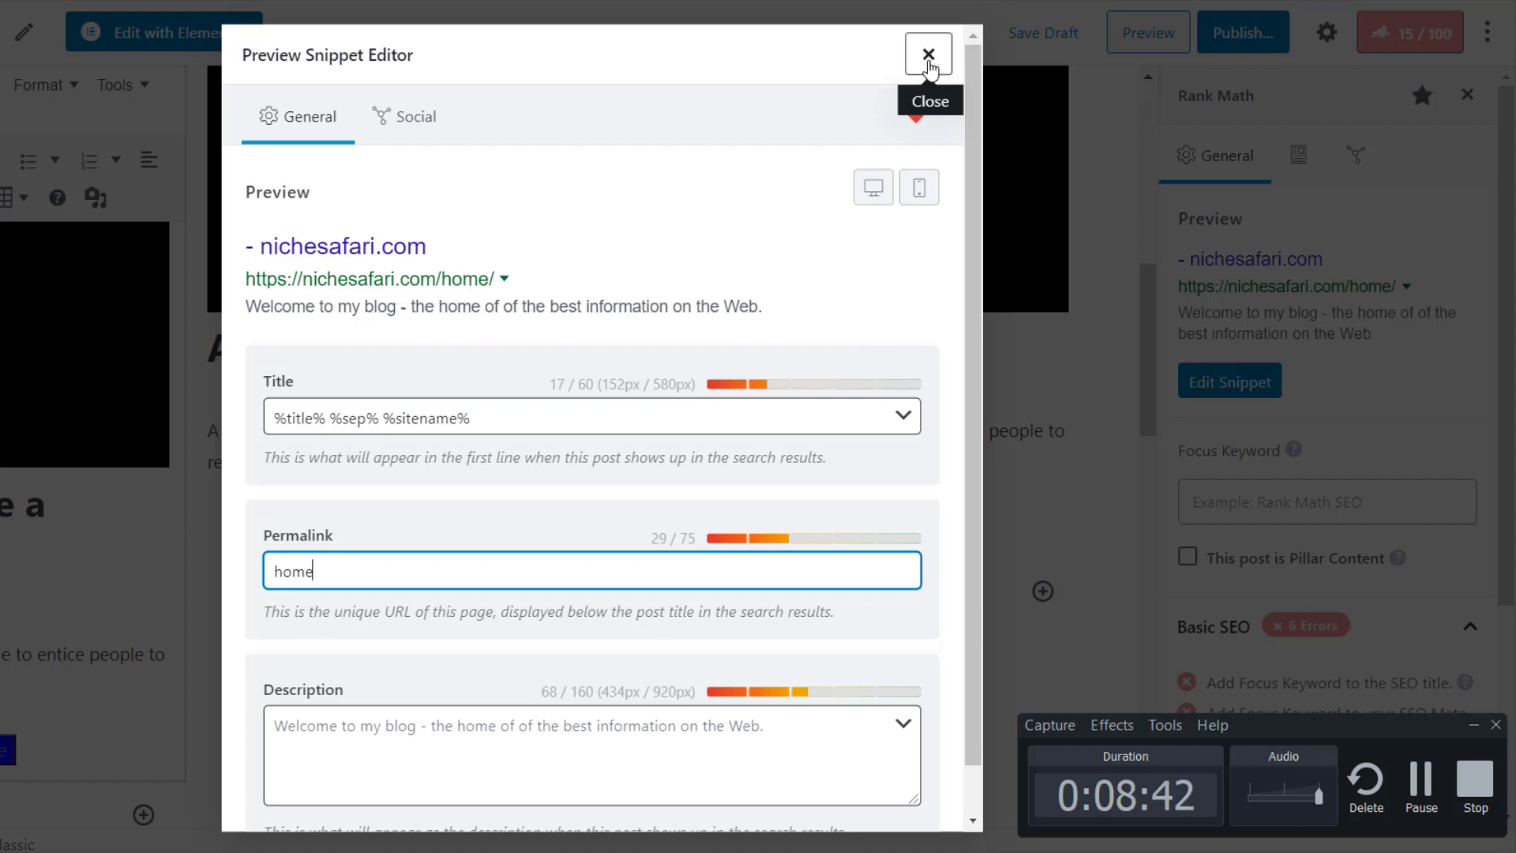
click(929, 55)
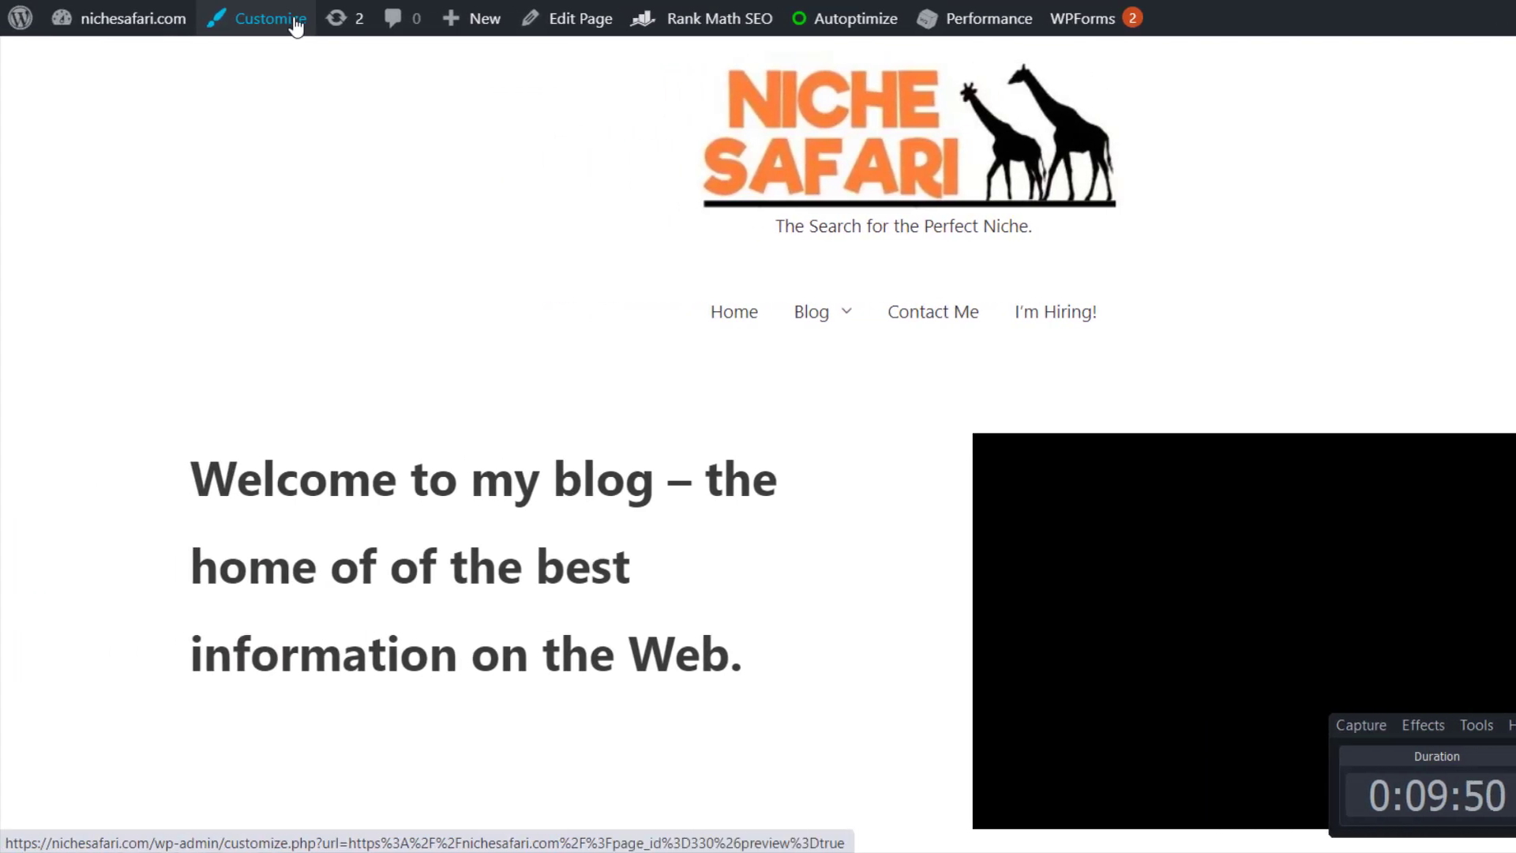
In the Customizer's Homepage Settings, set the homepage to the static page Home
click(295, 21)
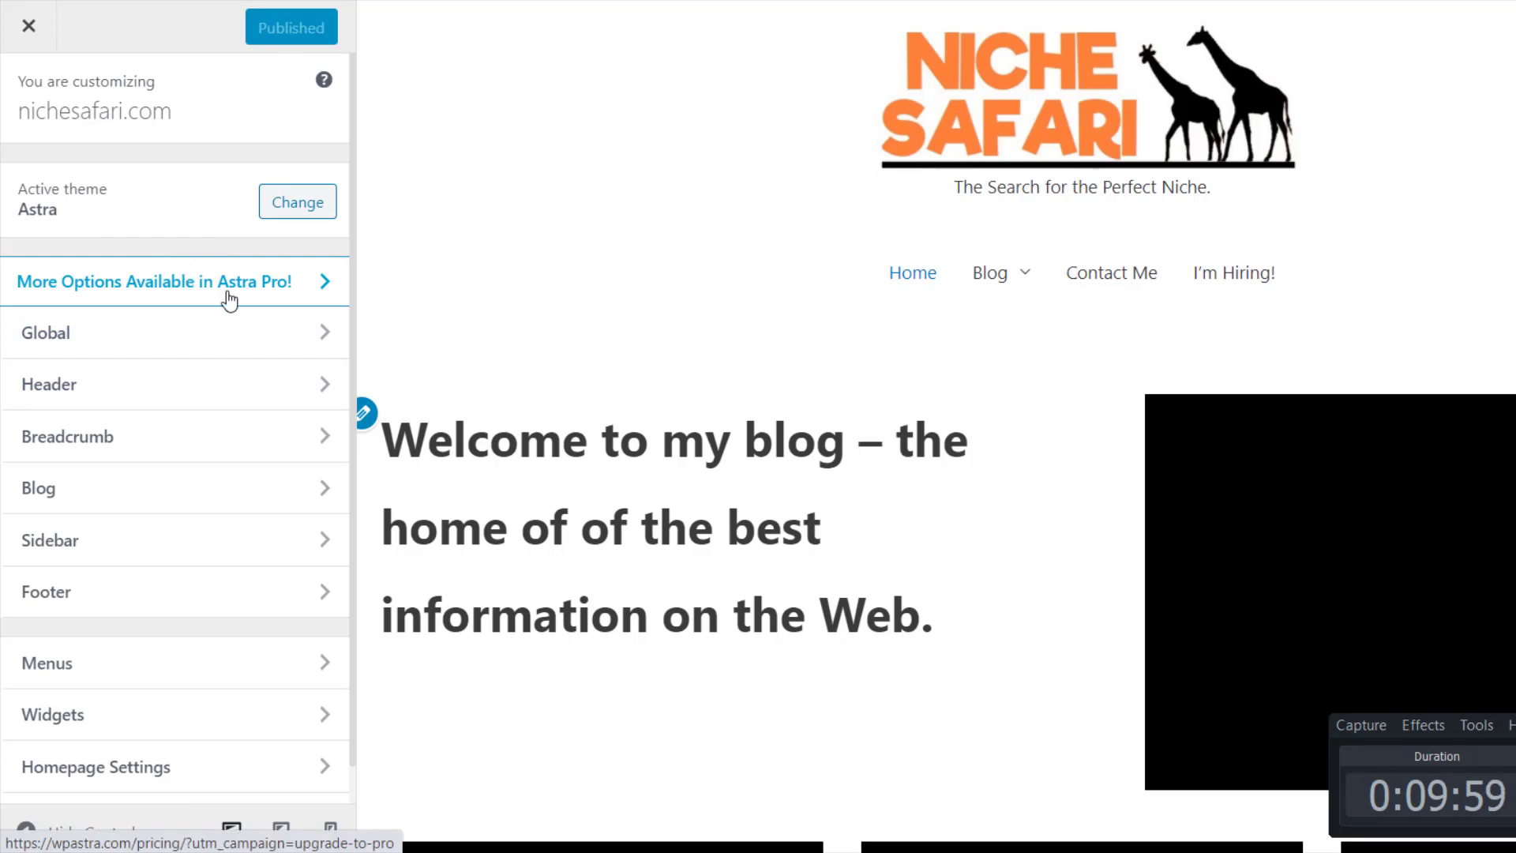
scroll(229, 300, down, 1)
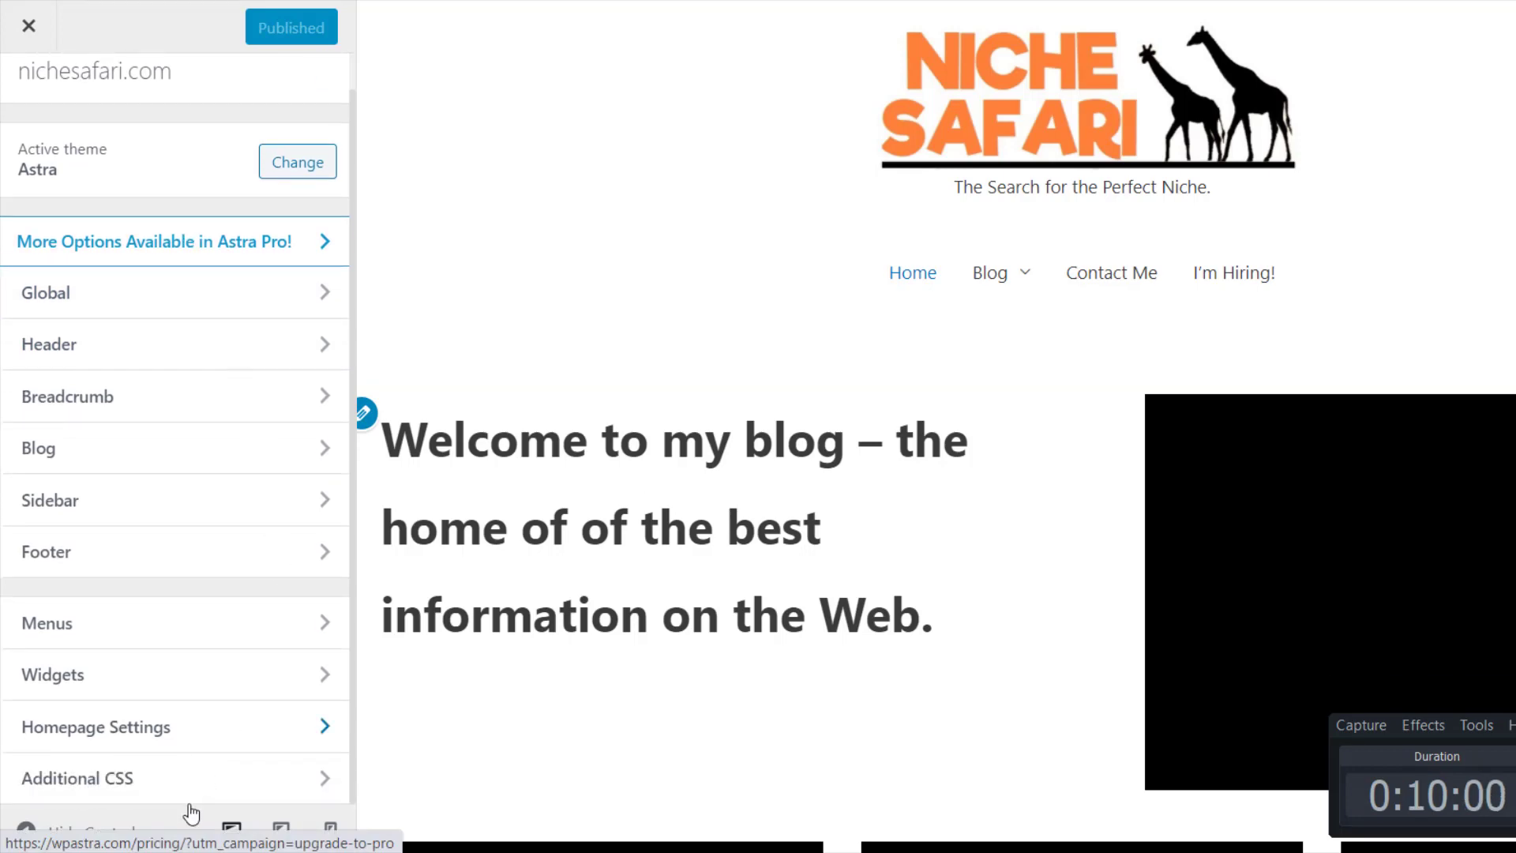
click(196, 728)
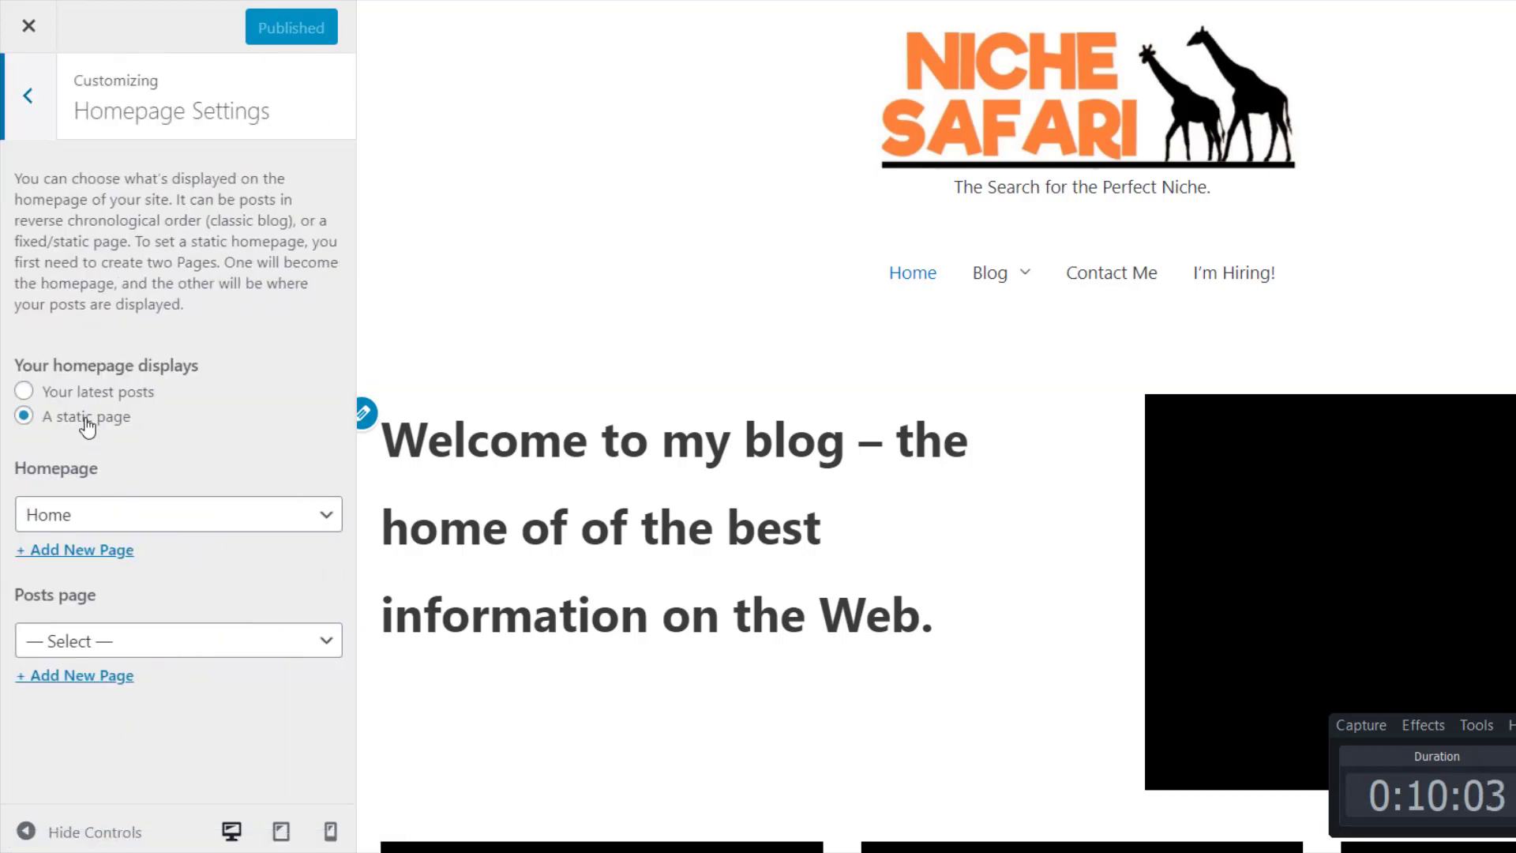
click(208, 520)
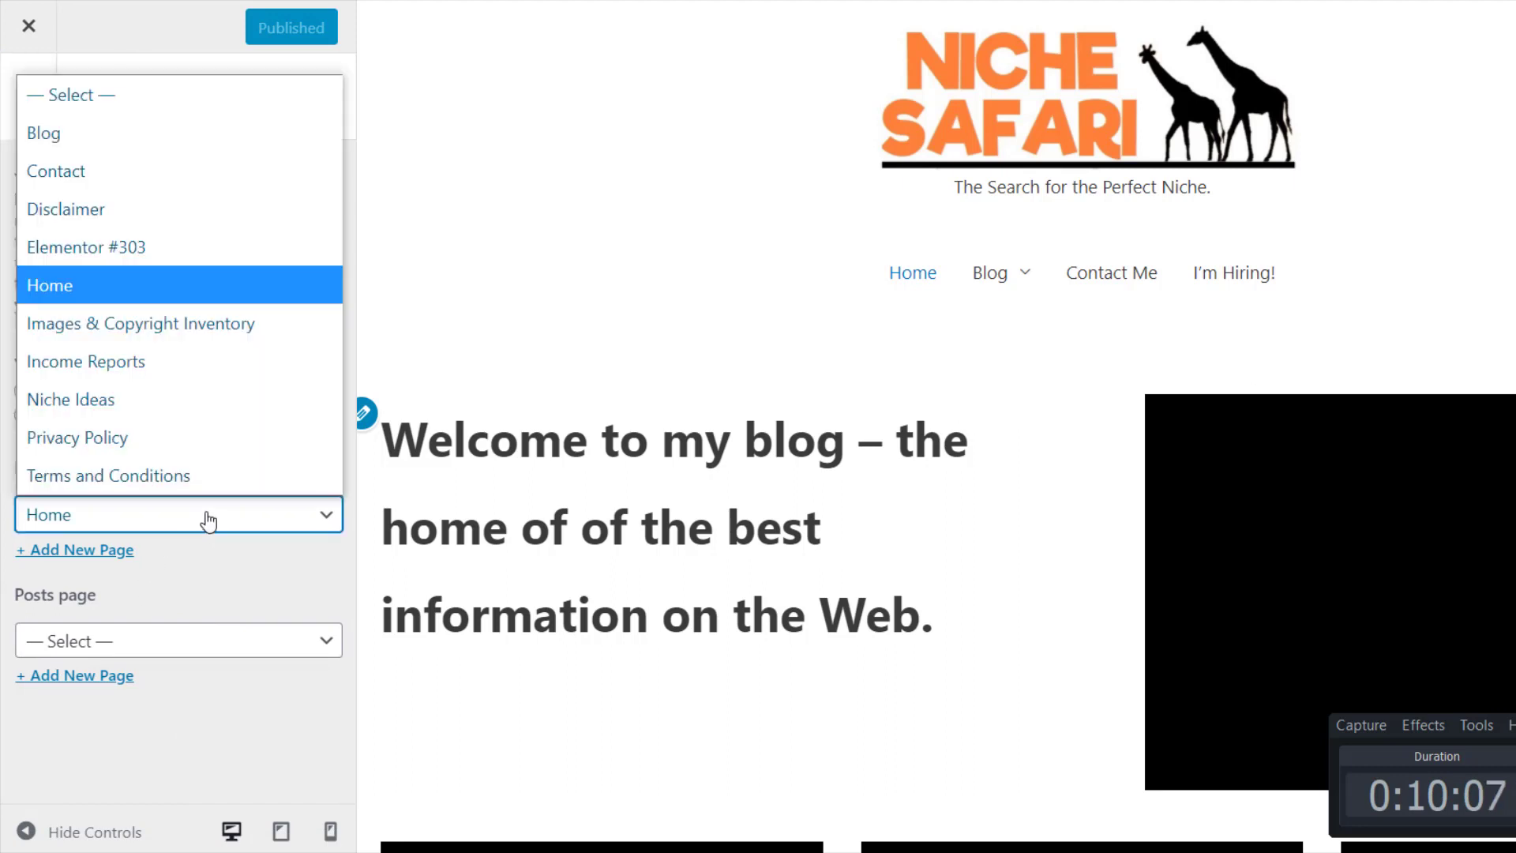
click(176, 291)
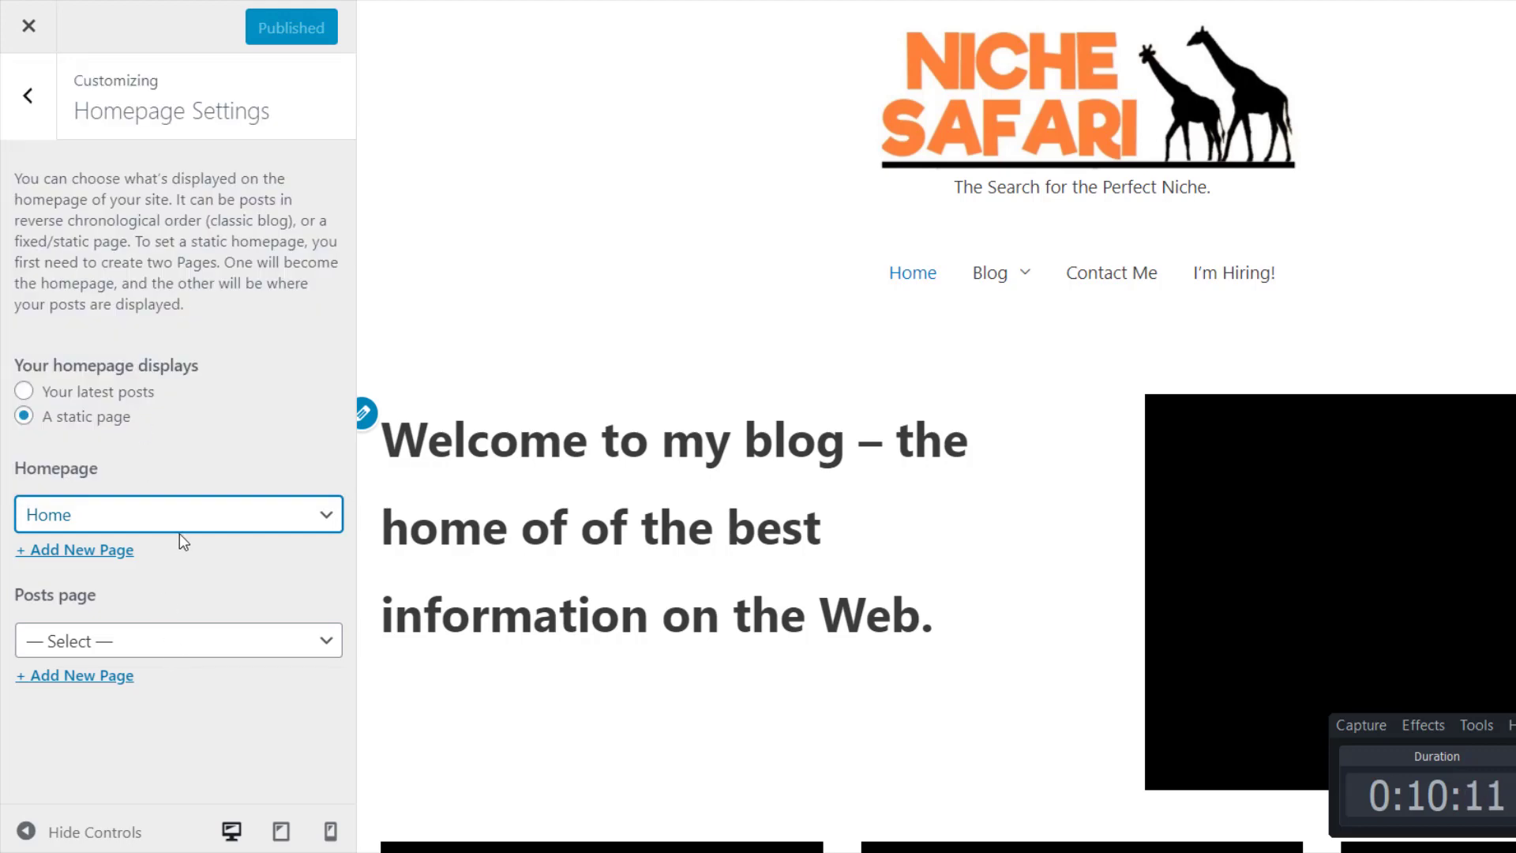